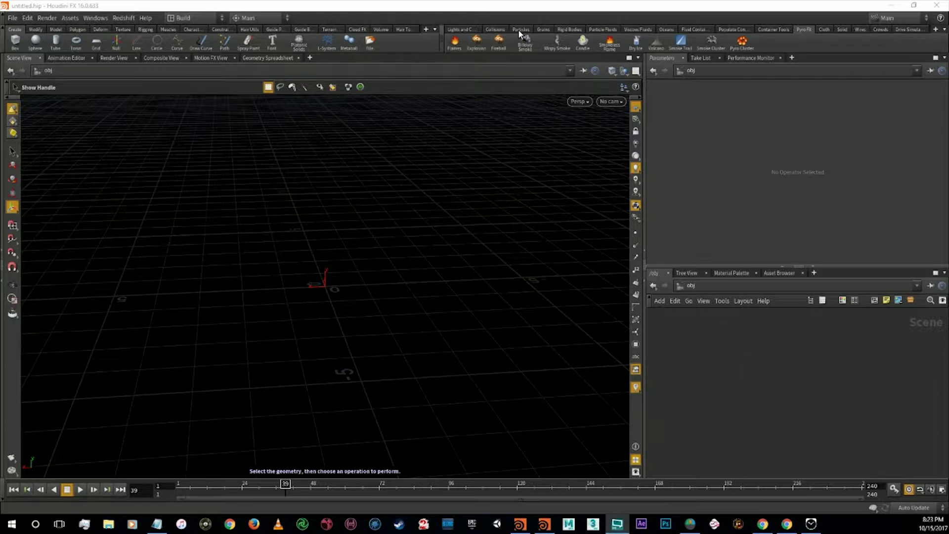
Switch the shelf to the Rigid Bodies tool set
click(568, 28)
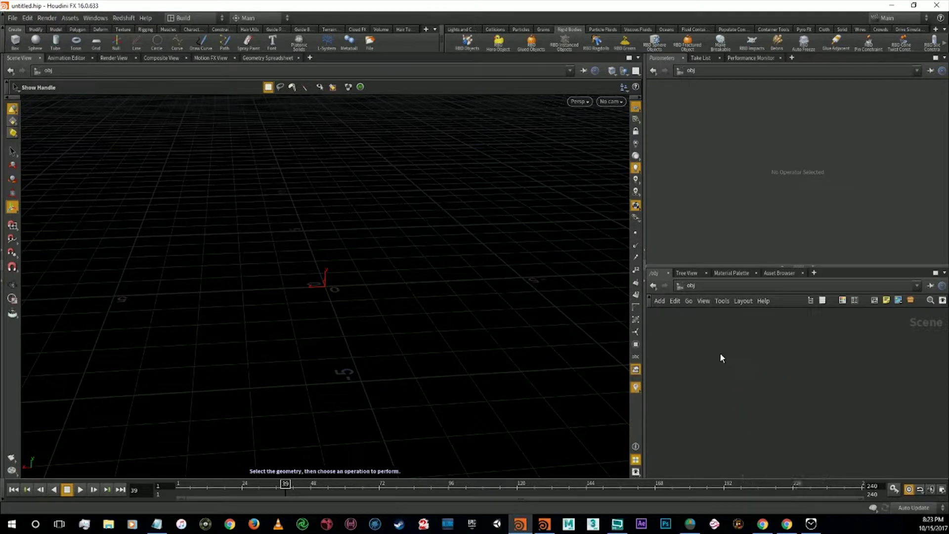
Add a Grid node, grid1, to the empty scene's network
key(Tab)
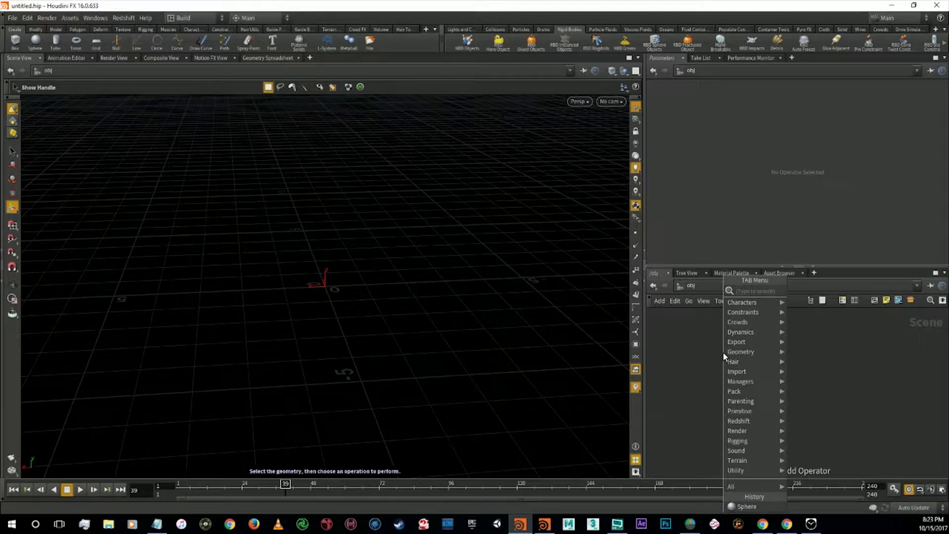
text(gro)
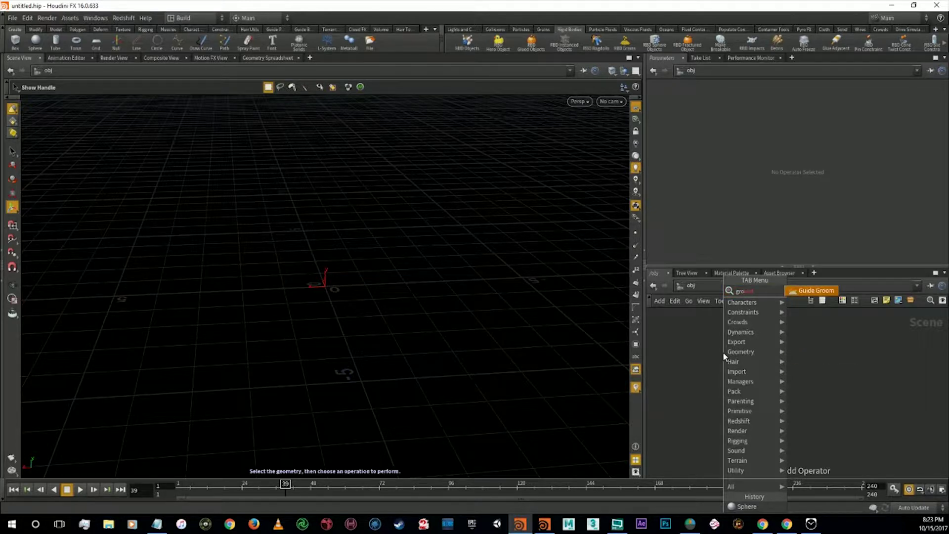
key(BackSpace)
key(BackSpace)
key(BackSpace)
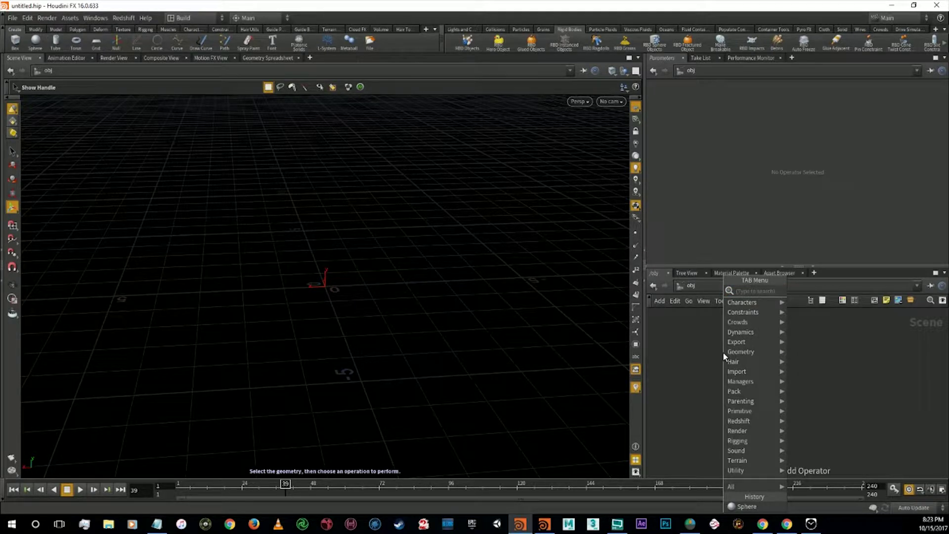
text(col)
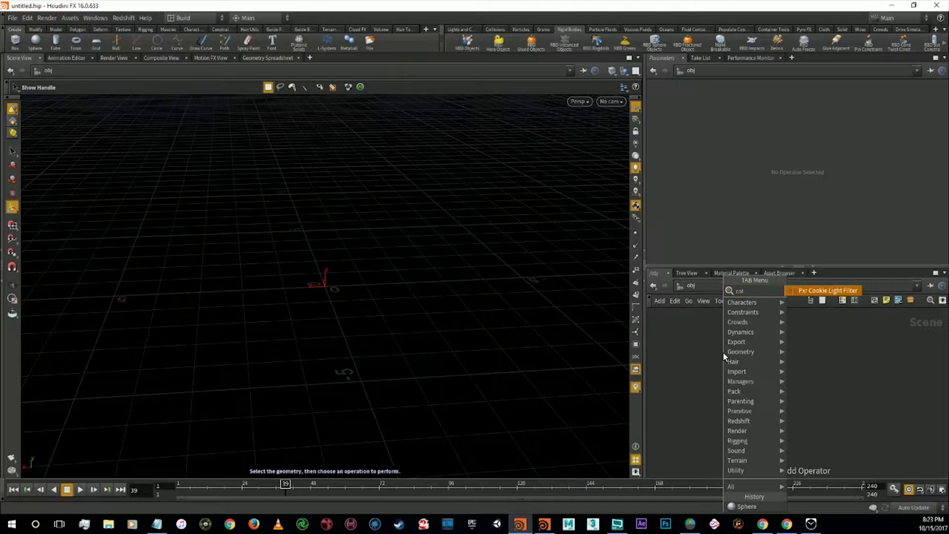
key(BackSpace)
key(BackSpace)
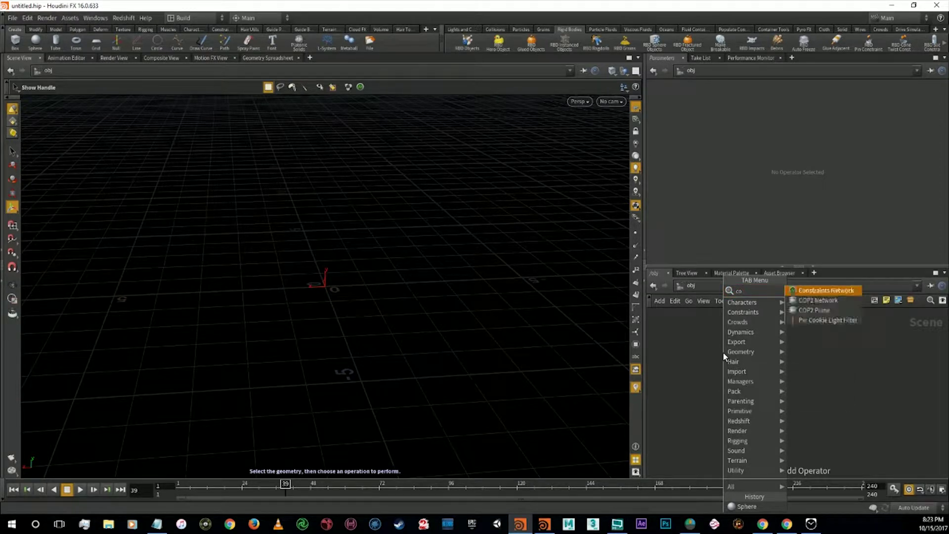
key(BackSpace)
text(grid)
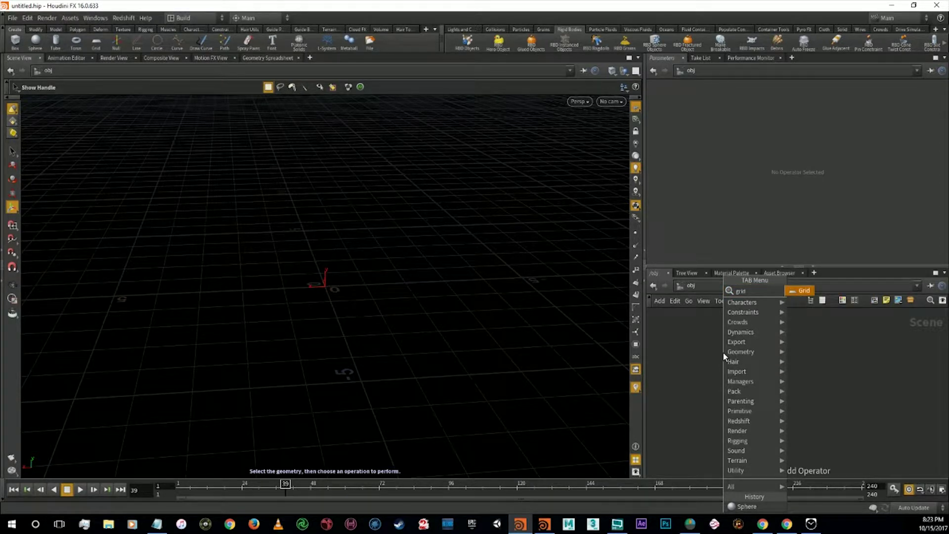
key(Return)
click(723, 352)
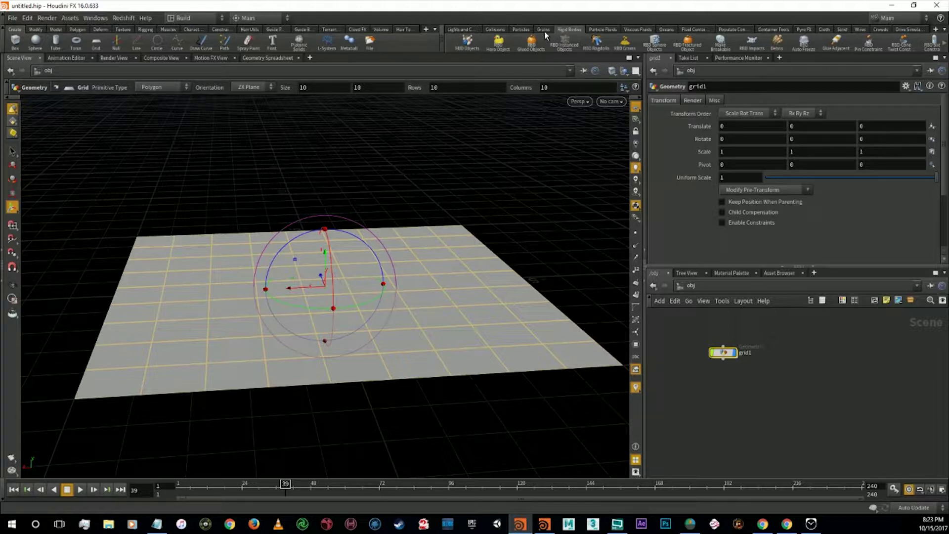
click(492, 30)
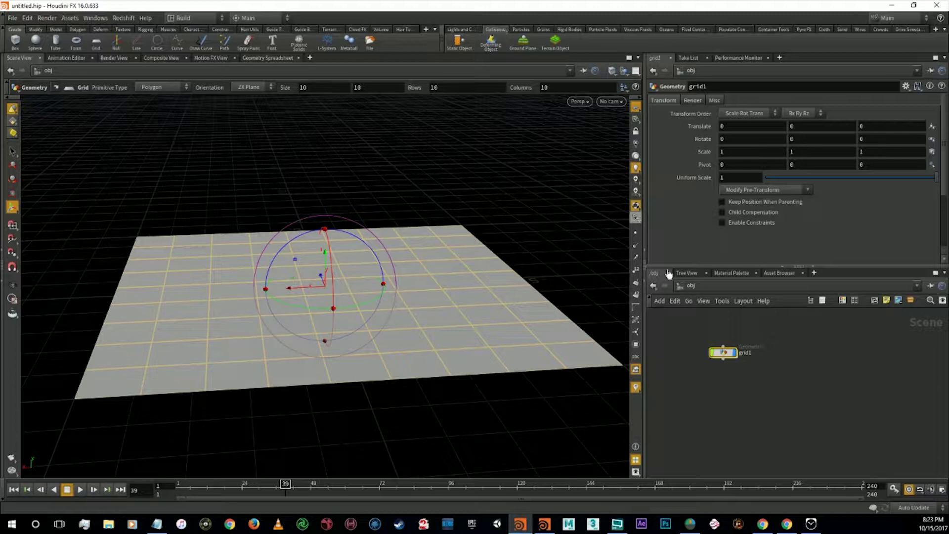
Replace grid1 with a Ground Plane and place AutoDopNetwork beside groundplane_object1
key(Delete)
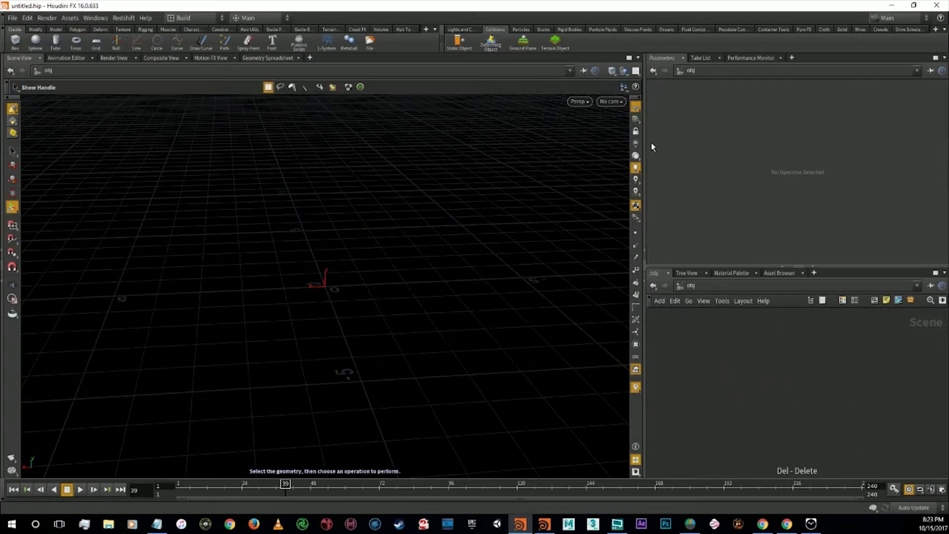
click(524, 43)
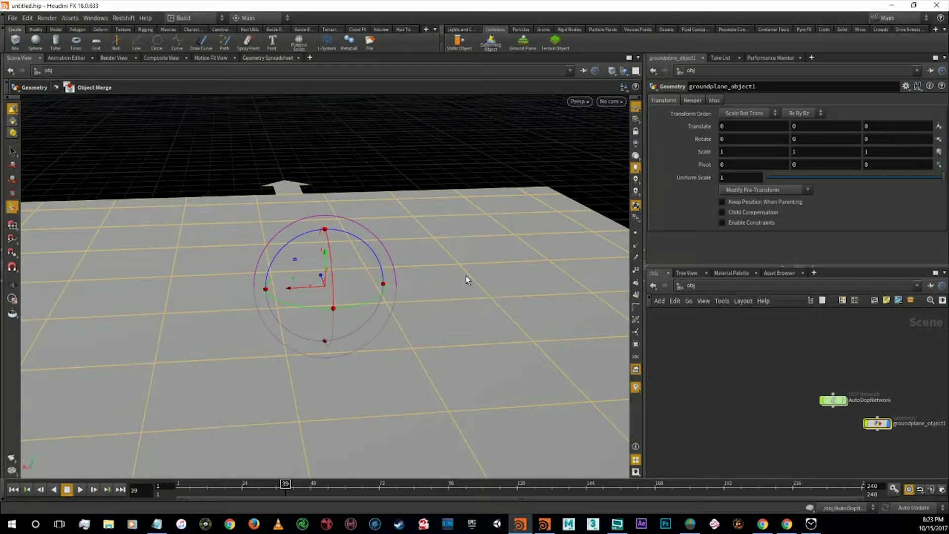
drag(832, 400, 833, 427)
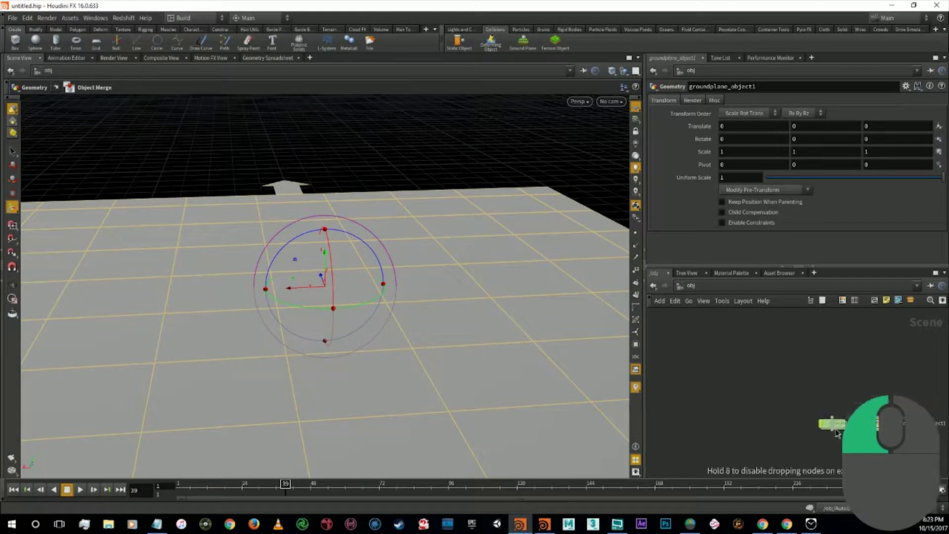
Add a Sound node, delete it, and begin a new node search
key(Tab)
text(so)
key(Return)
click(781, 353)
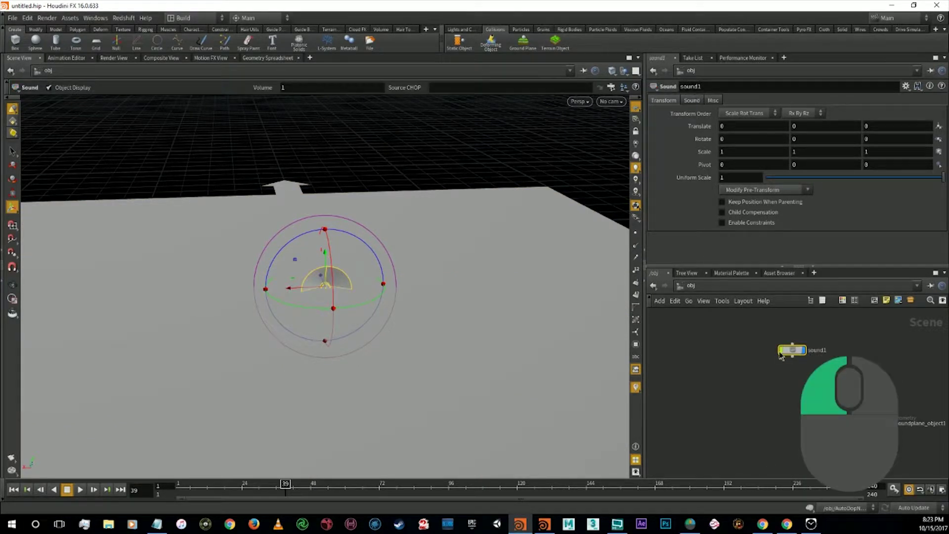
drag(781, 355, 767, 354)
key(Delete)
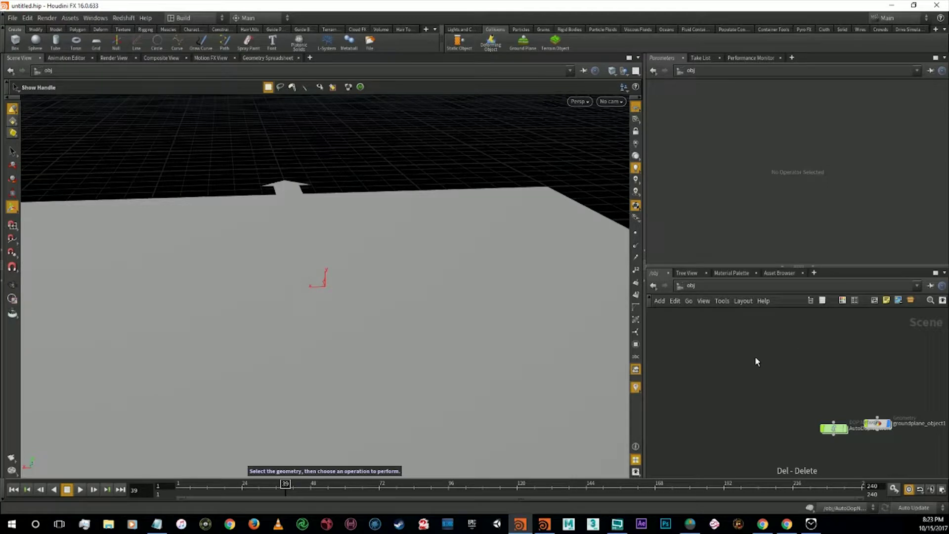
key(Tab)
text(soun)
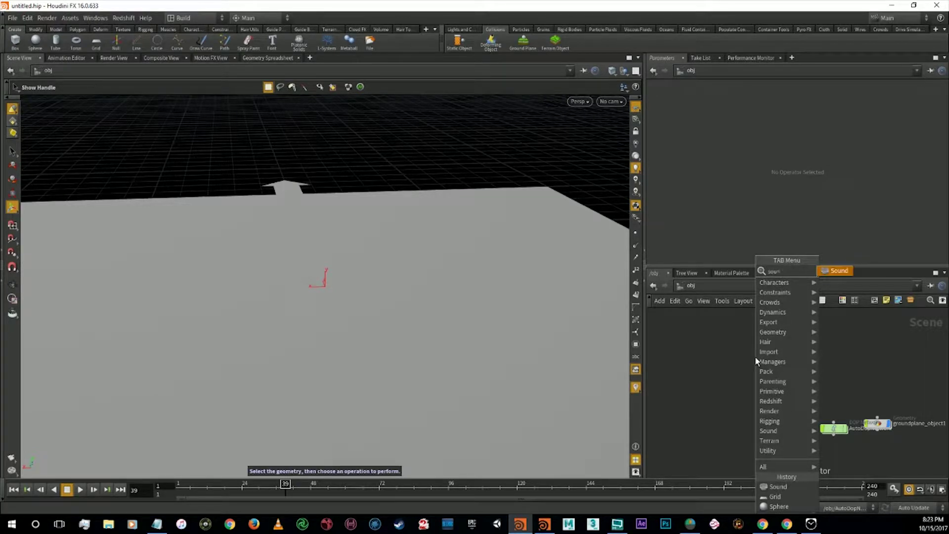
Add a Sphere object, sphere1, to the network
key(BackSpace)
key(BackSpace)
key(BackSpace)
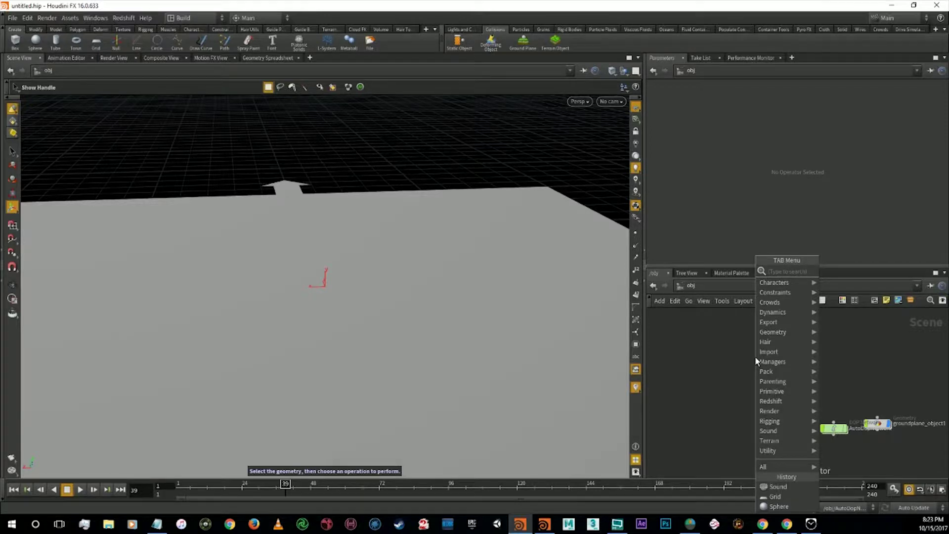
text(sphere)
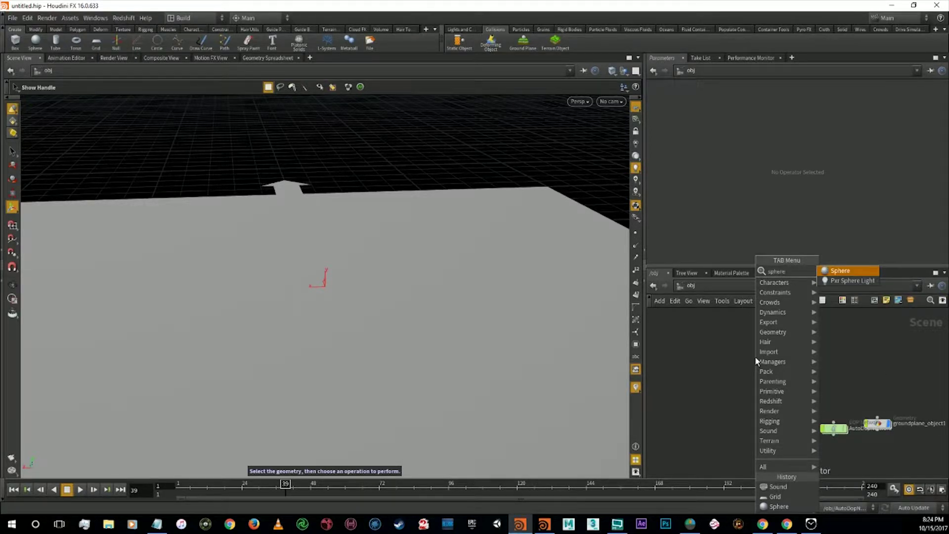
key(Return)
click(756, 358)
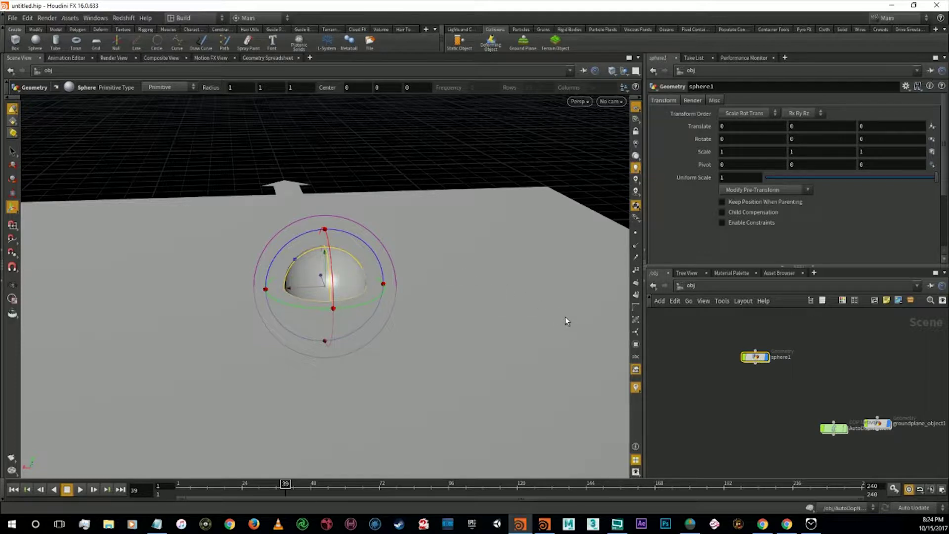
Try raising sphere1, undo it, and make it a smokeless flame source
key(t)
drag(324, 237, 282, 176)
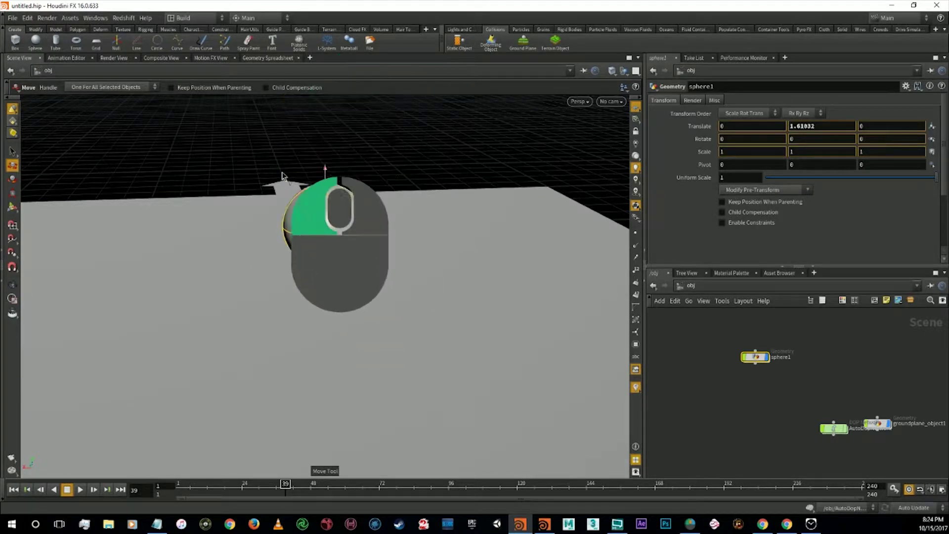
key(ctrl+z)
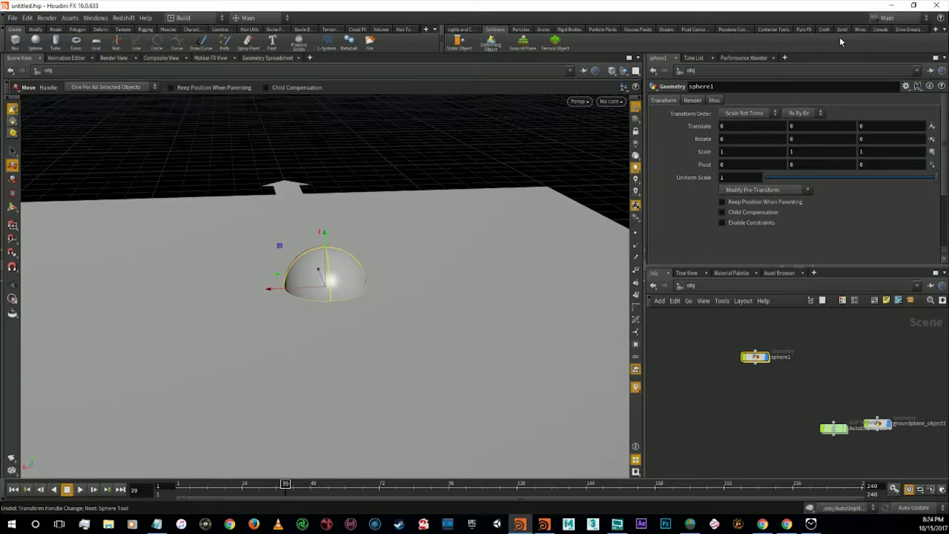
click(802, 29)
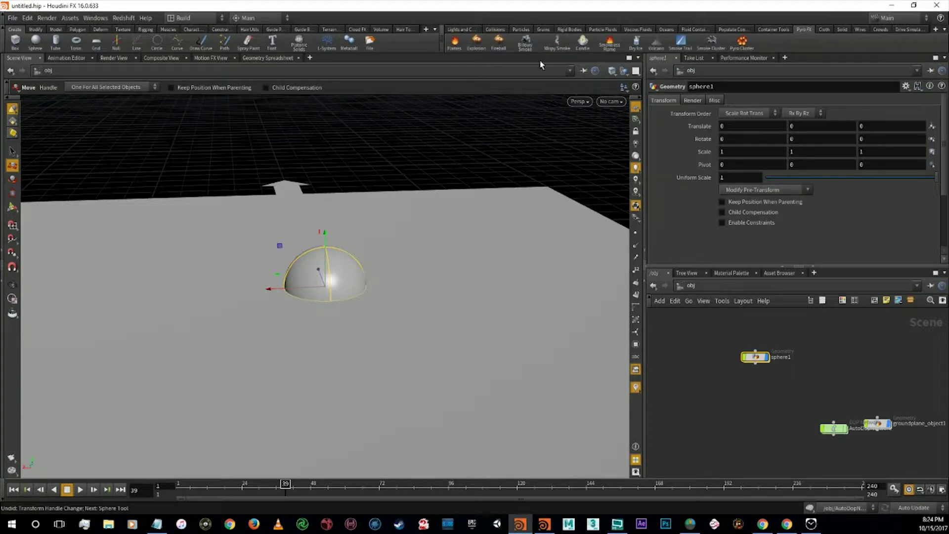
click(610, 50)
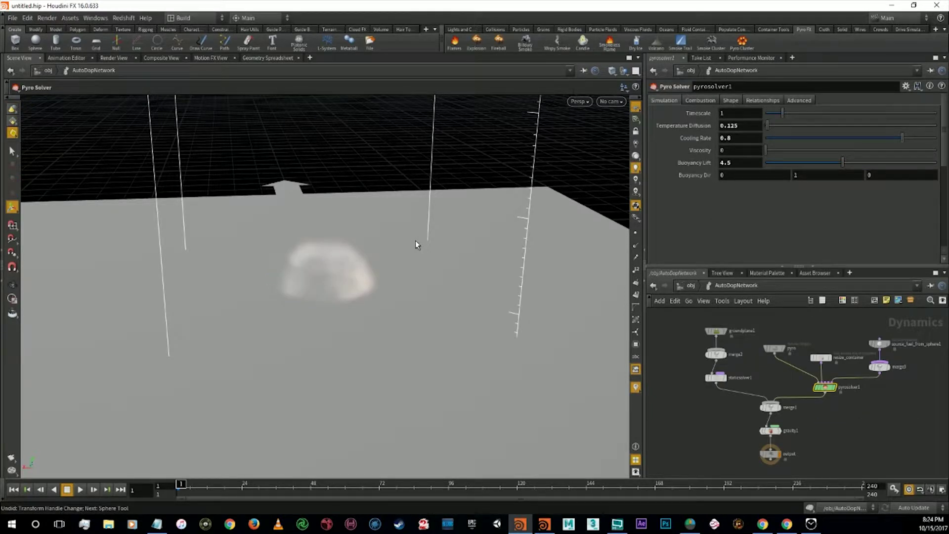
Orbit to an elevated view and raise the sphere off the ground plane
alt+drag(504, 318, 447, 282)
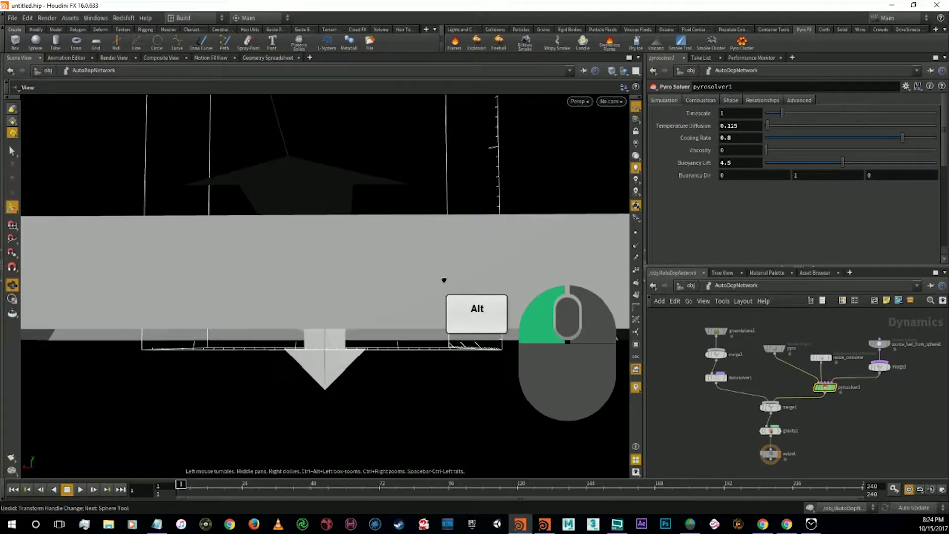
key(t)
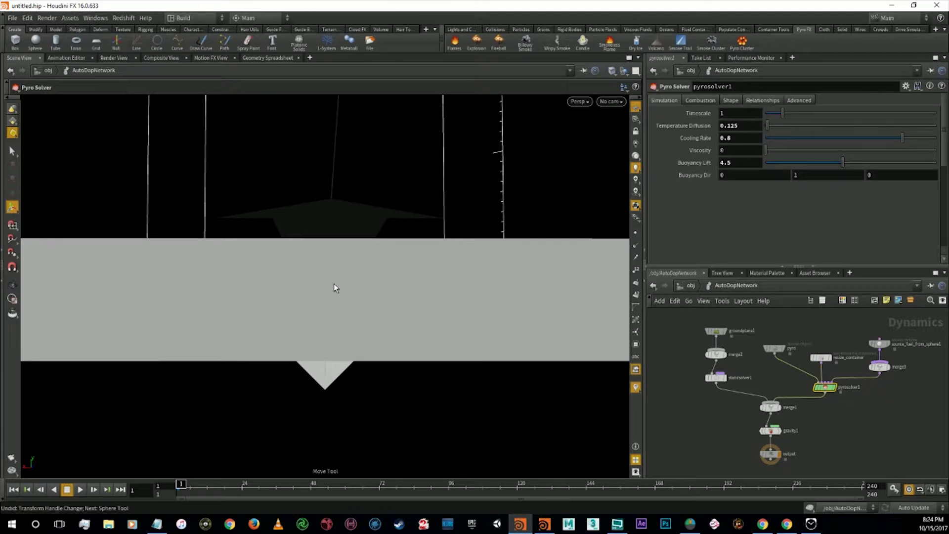
alt+right_drag(348, 310, 334, 254)
mouse_move(335, 254)
alt+mouse_down()
mouse_move(346, 282)
mouse_move(339, 272)
alt+mouse_up()
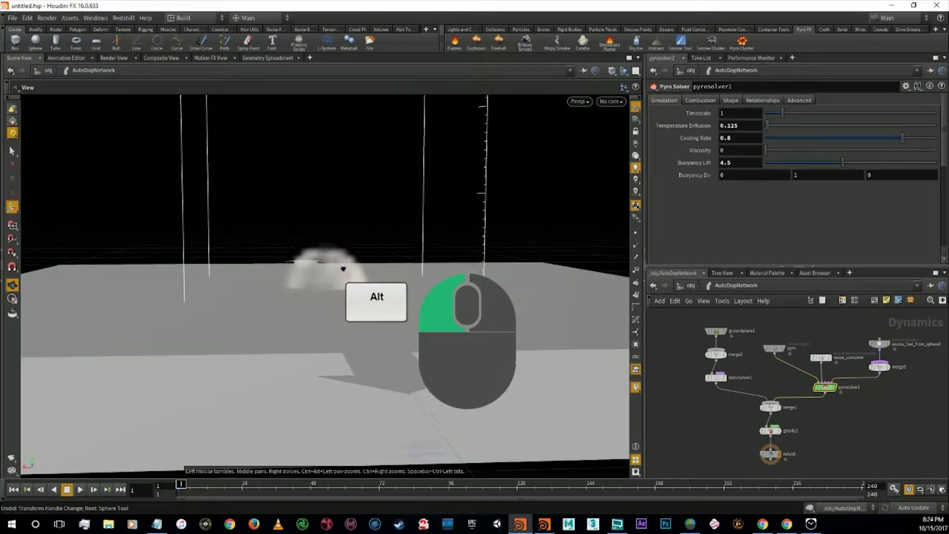
click(692, 286)
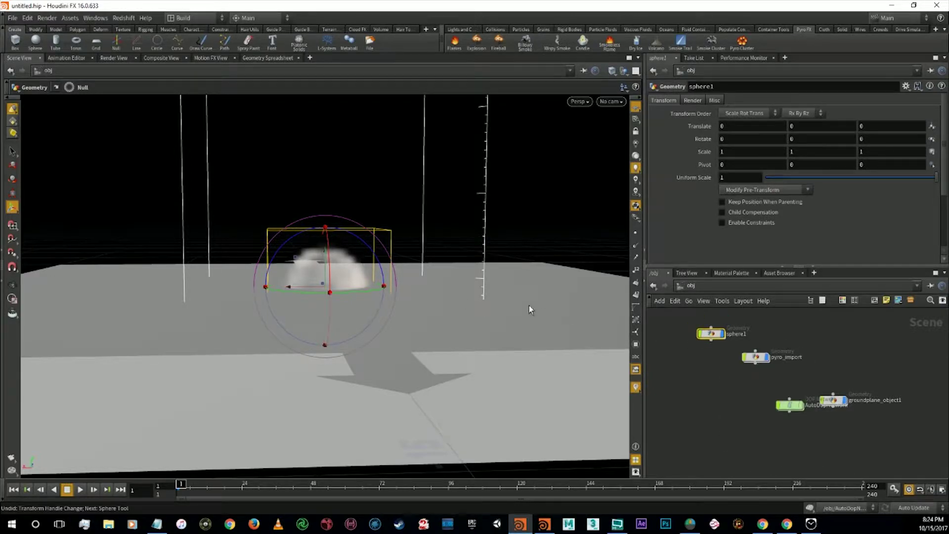
key(t)
drag(326, 231, 325, 195)
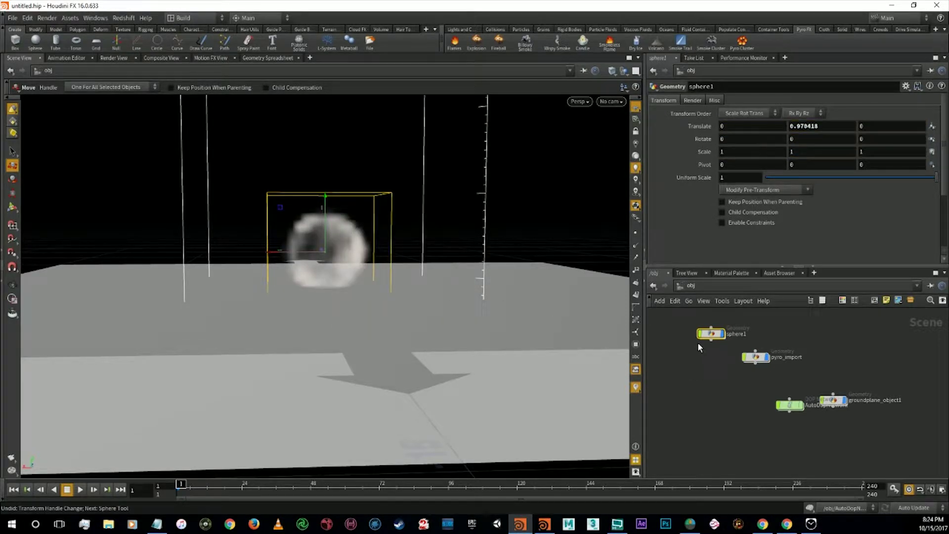
In AutoDopNetwork, select the pyro, container, fuel source, merge and solver nodes
double_click(791, 405)
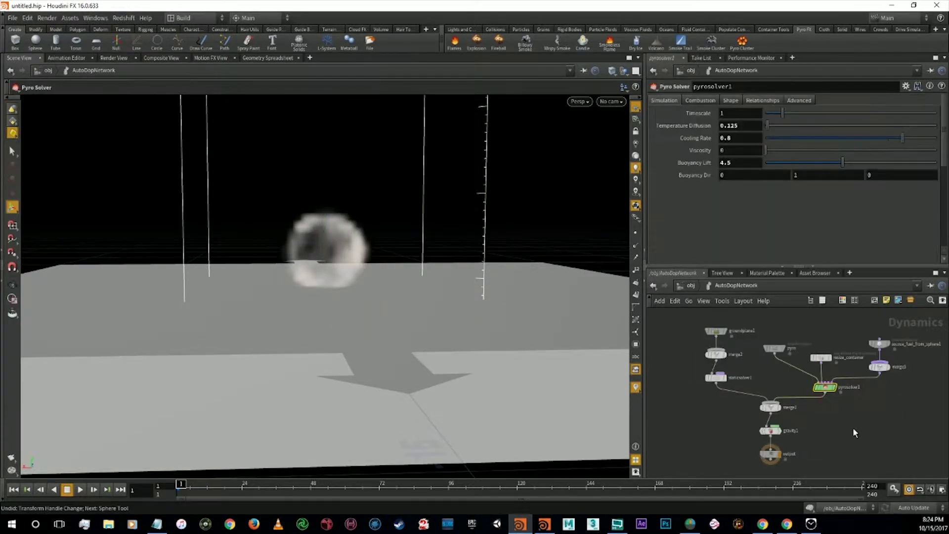
click(770, 407)
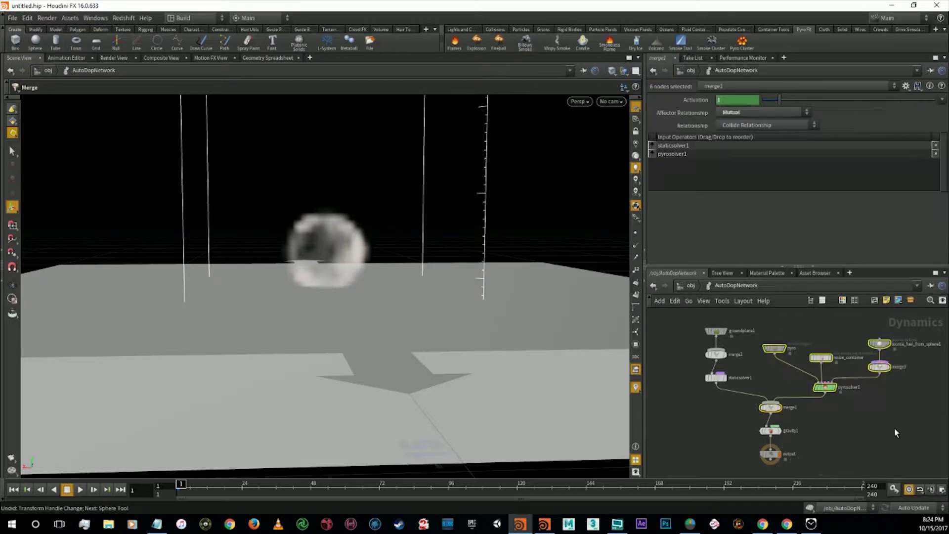
drag(770, 332, 901, 393)
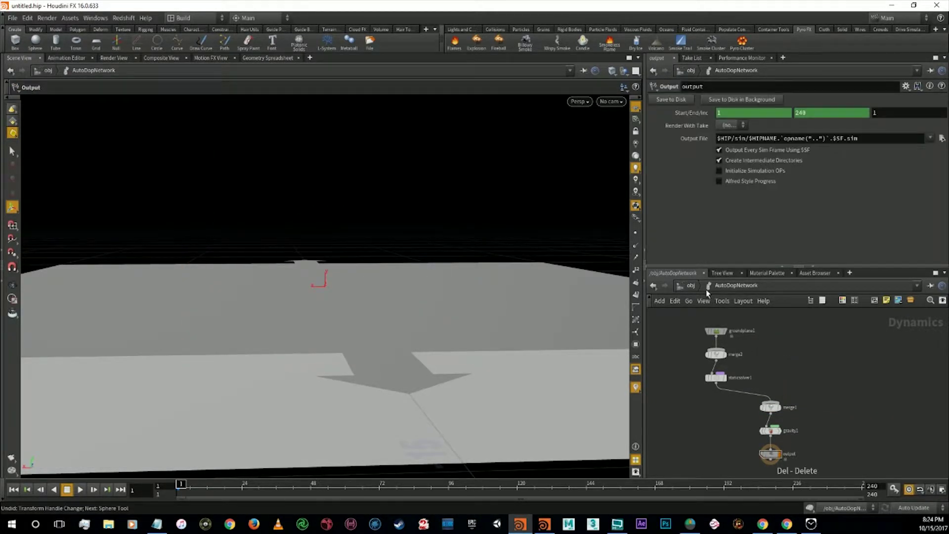
Delete the four fuel-volume nodes inside sphere1
click(699, 285)
click(711, 339)
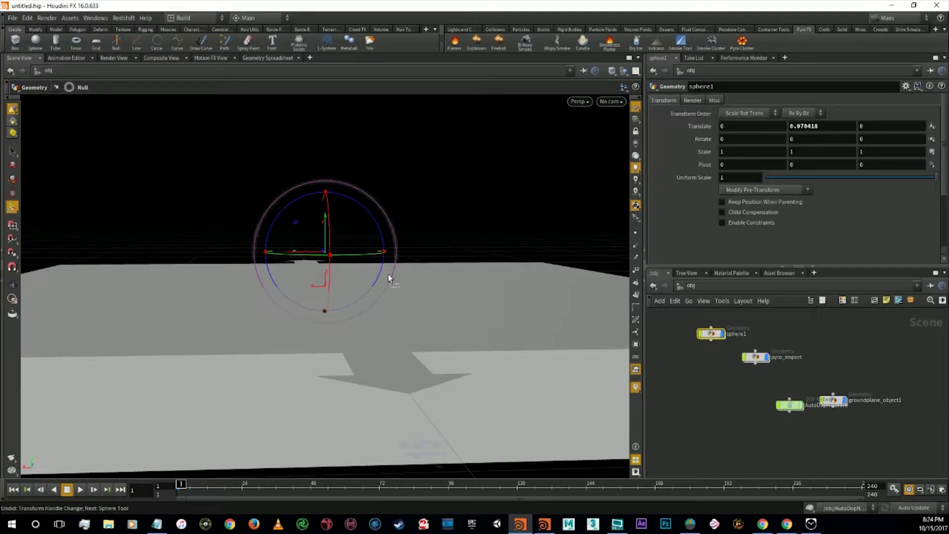
double_click(710, 339)
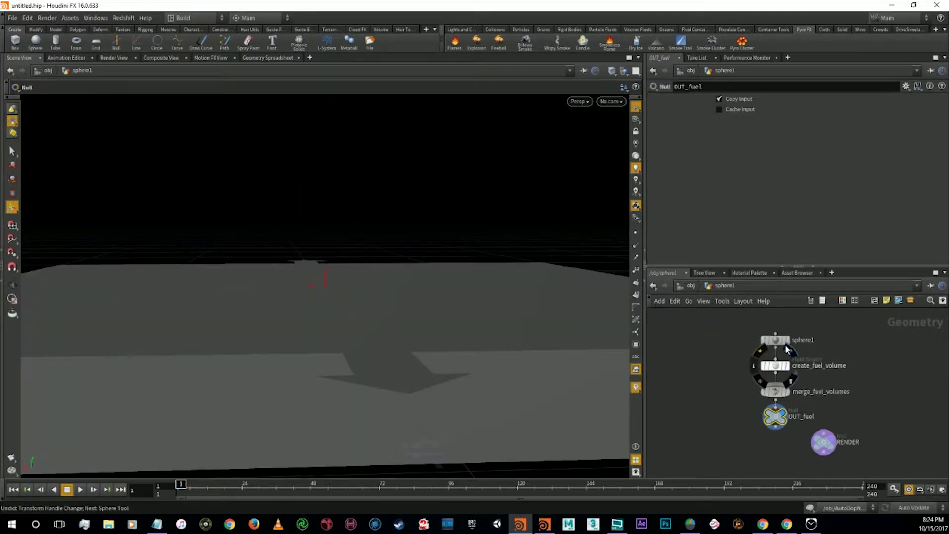
drag(739, 360, 841, 450)
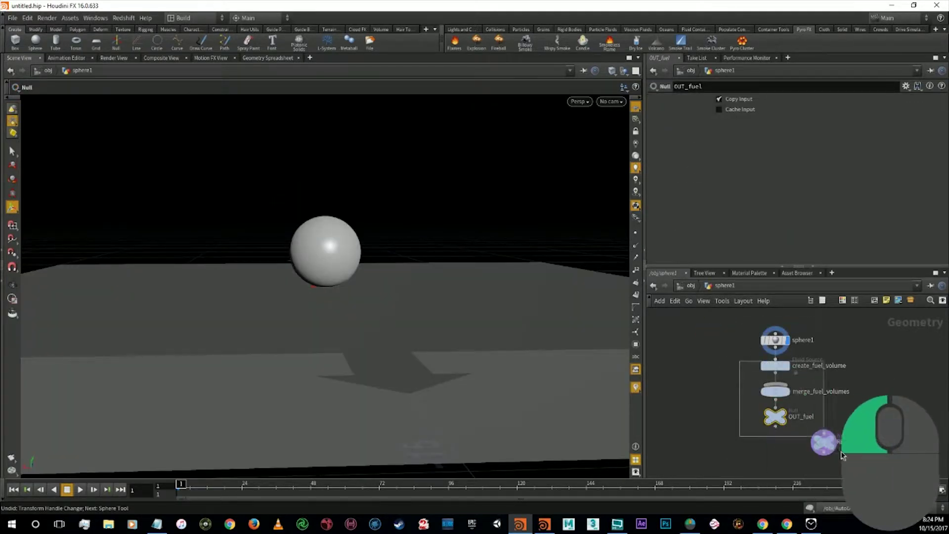
key(Delete)
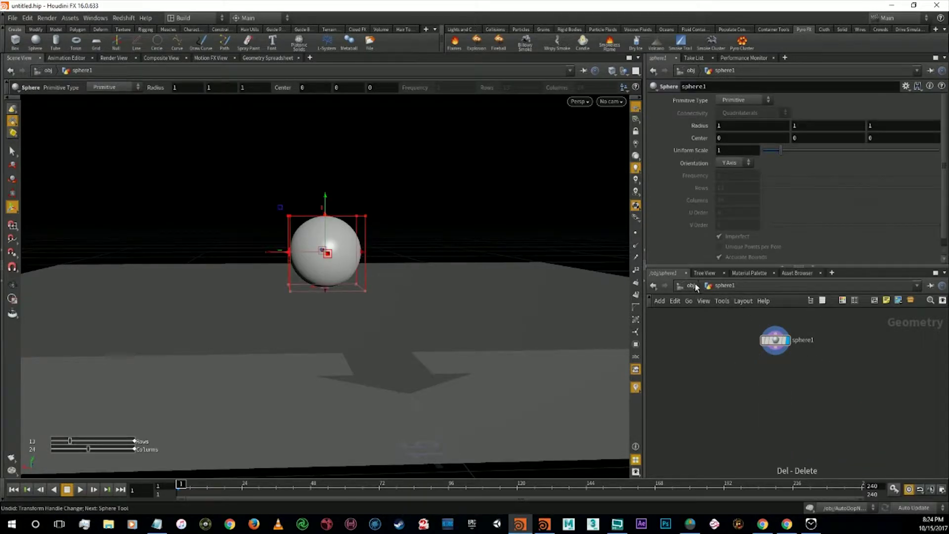
Raise sphere1 to a Y translate of 1.25595 and view the ground from above
click(679, 288)
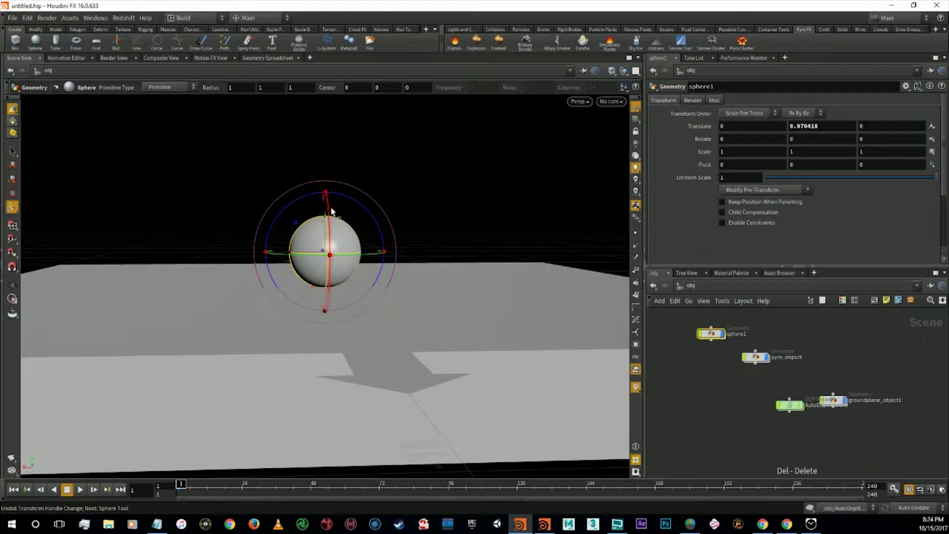
key(t)
click(328, 220)
mouse_move(329, 221)
mouse_down()
mouse_move(325, 233)
mouse_move(331, 193)
mouse_up()
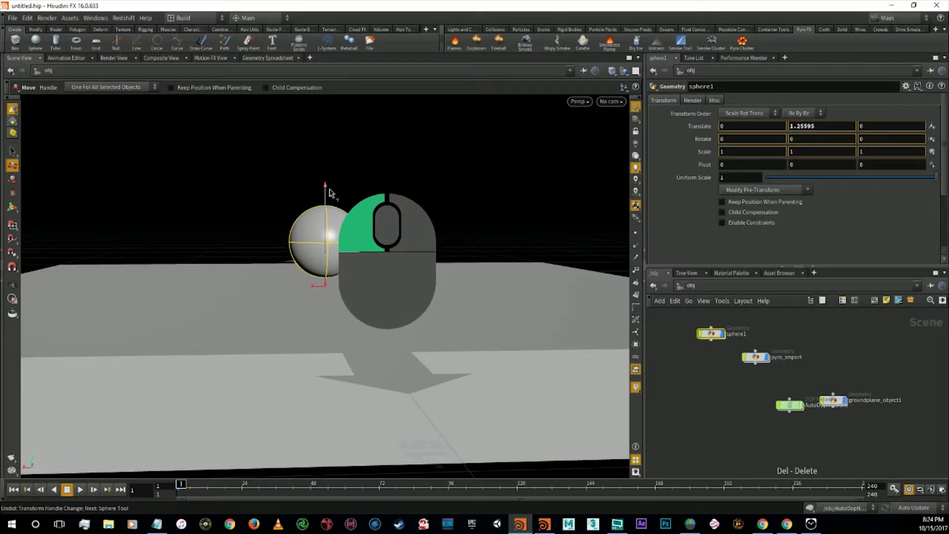
mouse_move(425, 318)
alt+mouse_down()
mouse_move(437, 296)
mouse_move(422, 292)
alt+mouse_up()
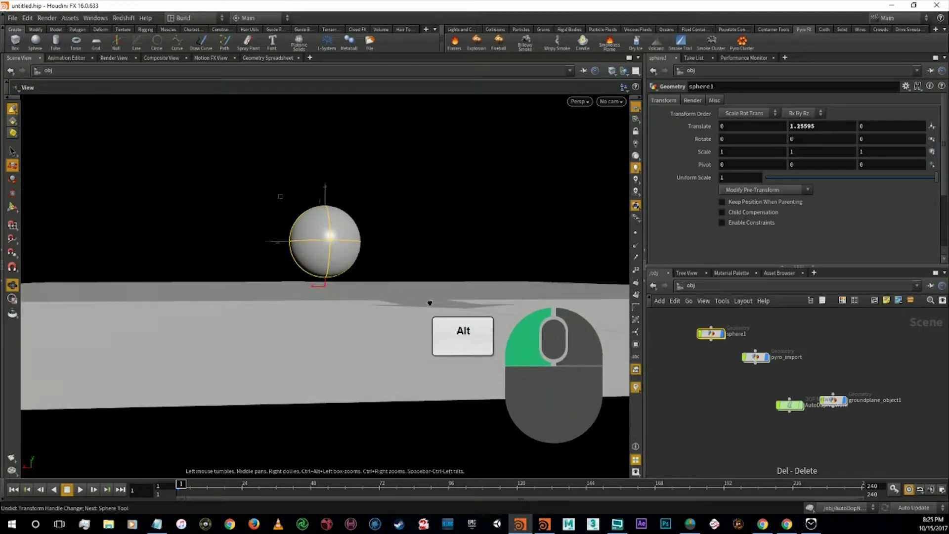
alt+right_drag(422, 292, 424, 312)
mouse_move(426, 303)
alt+mouse_down()
mouse_move(410, 319)
mouse_move(410, 302)
alt+mouse_up()
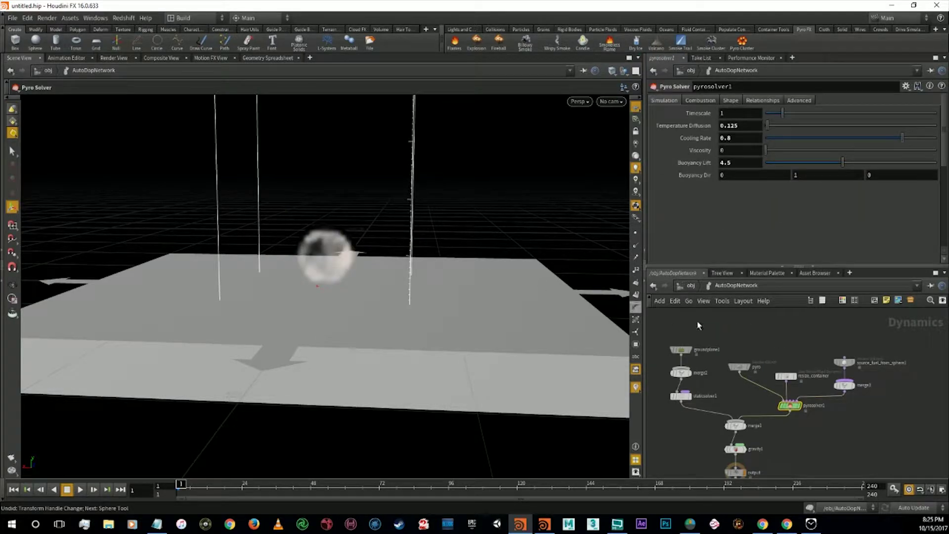
Cook the fire simulation to frame 46 and orbit to view the flames from above
click(305, 487)
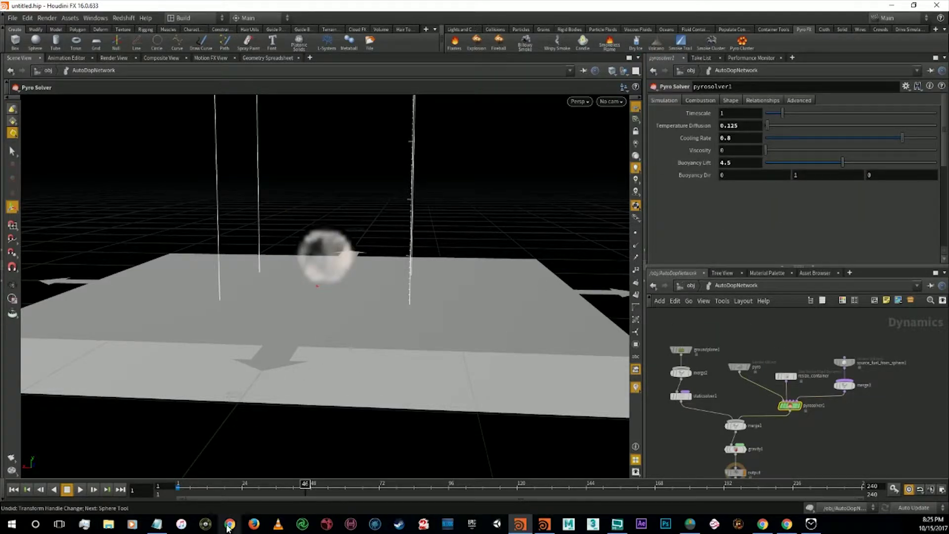
mouse_move(391, 293)
alt+mouse_down()
mouse_move(315, 256)
mouse_move(363, 257)
mouse_move(365, 339)
mouse_move(360, 325)
alt+mouse_up()
mouse_move(356, 229)
alt+mouse_down()
mouse_move(305, 271)
mouse_move(333, 282)
alt+mouse_up()
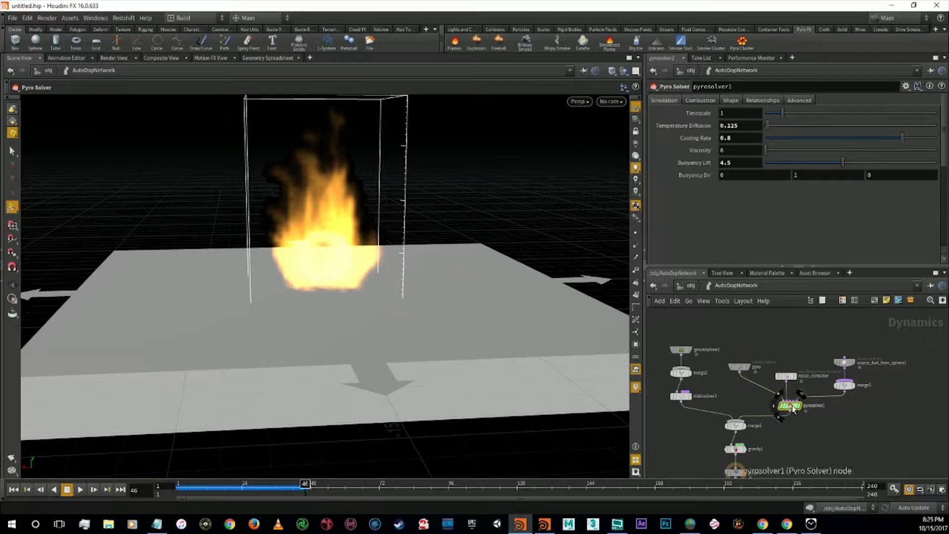
click(767, 273)
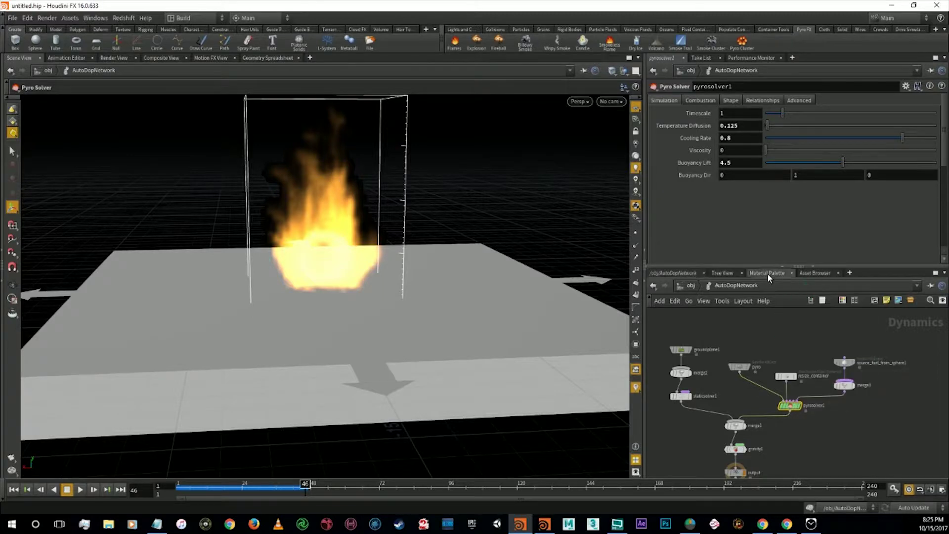
Frame the whole fire container and create camera cam1 from that view
alt+drag(525, 280, 456, 234)
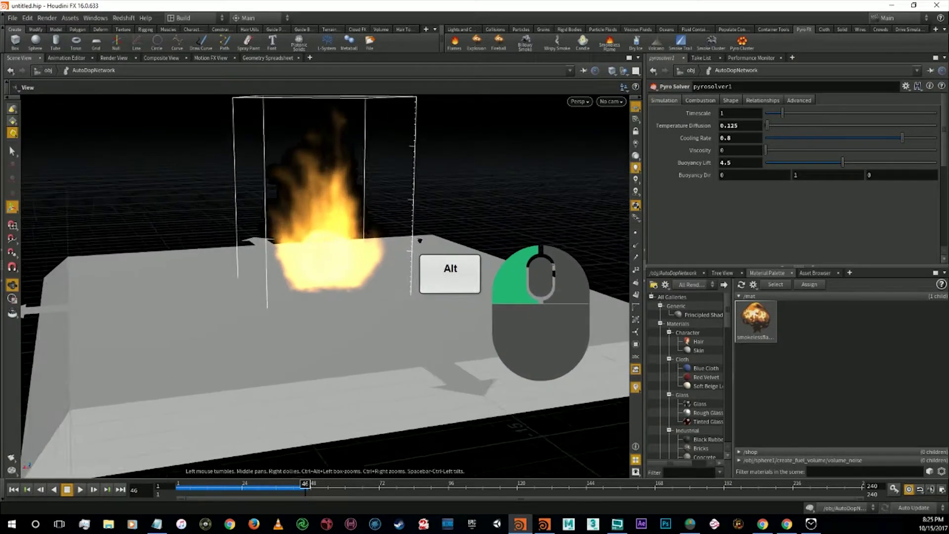
alt+right_drag(456, 234, 435, 232)
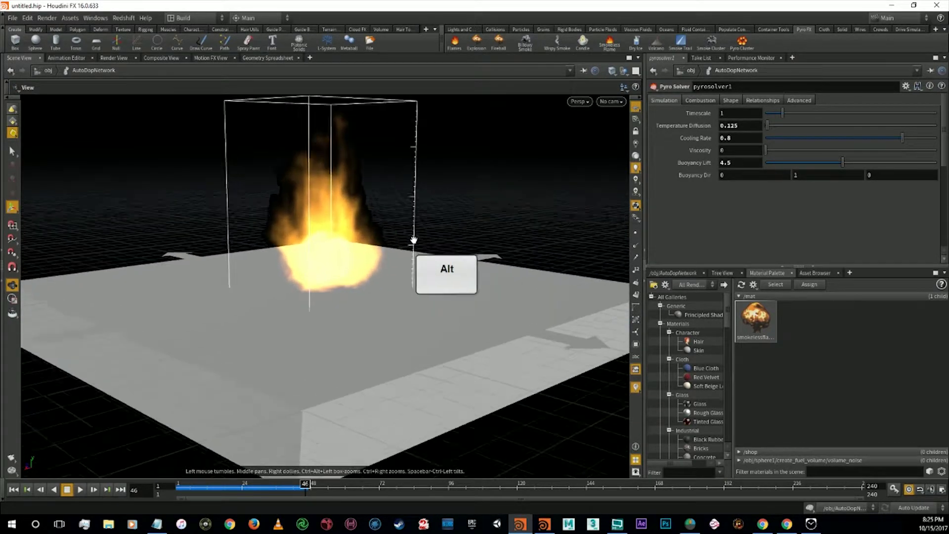
alt+middle_drag(435, 232, 428, 227)
mouse_move(422, 303)
alt+right_down()
mouse_move(384, 275)
mouse_move(479, 384)
alt+right_up()
alt+right_drag(389, 218, 408, 232)
alt+drag(408, 233, 358, 339)
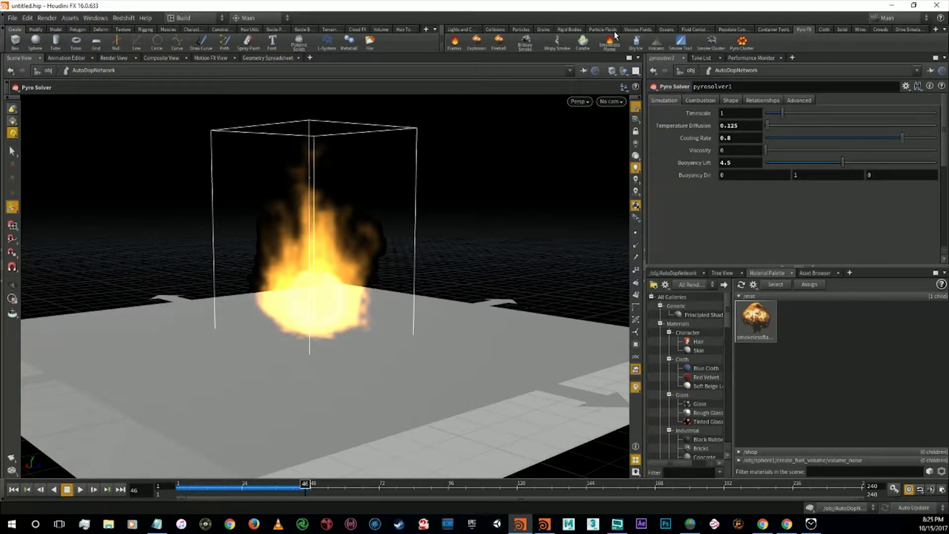
click(478, 32)
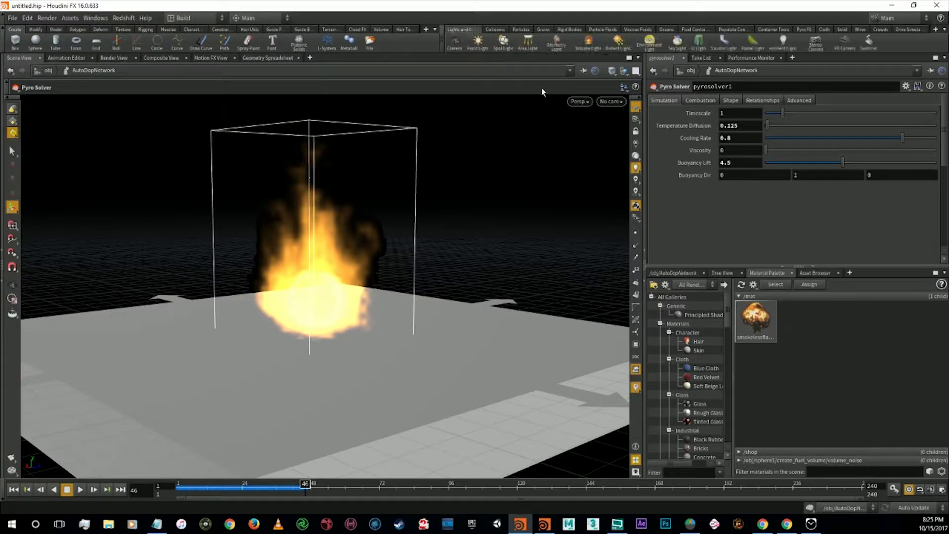
ctrl+click(457, 47)
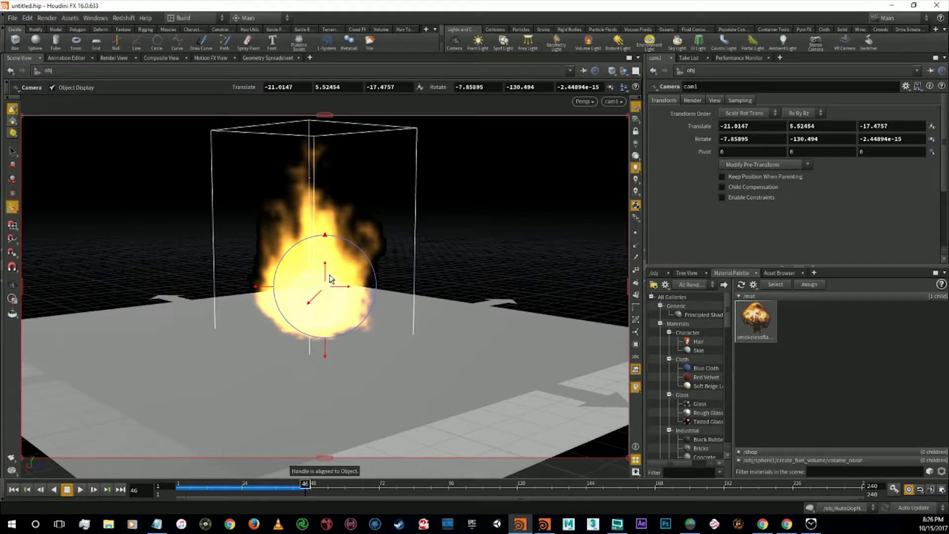
Lock cam1 to the view, then orbit back to a free perspective with no camera
click(636, 132)
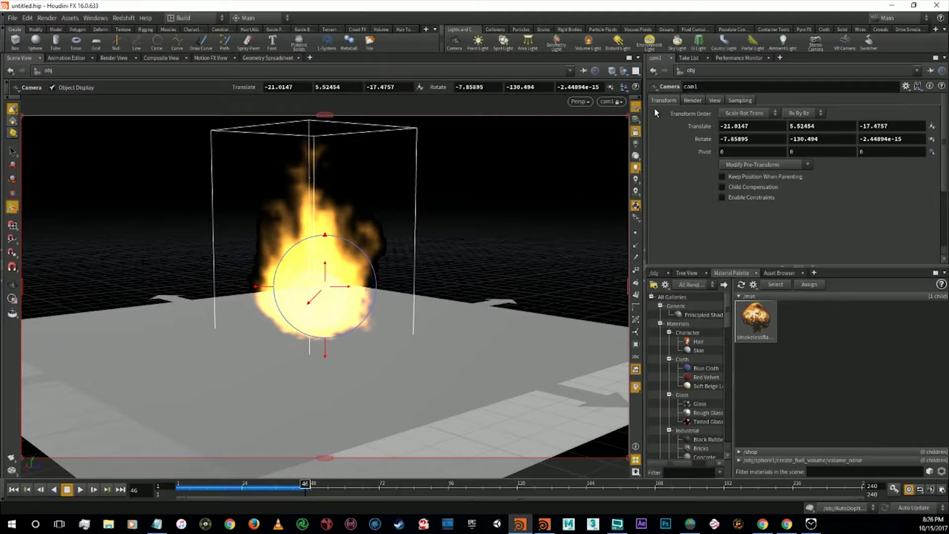
click(612, 101)
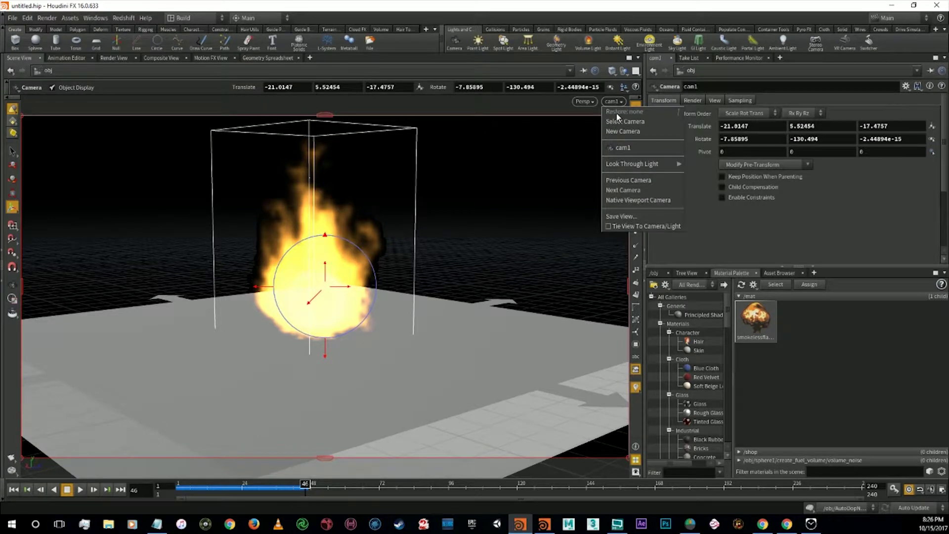
click(580, 143)
alt+drag(566, 178, 540, 279)
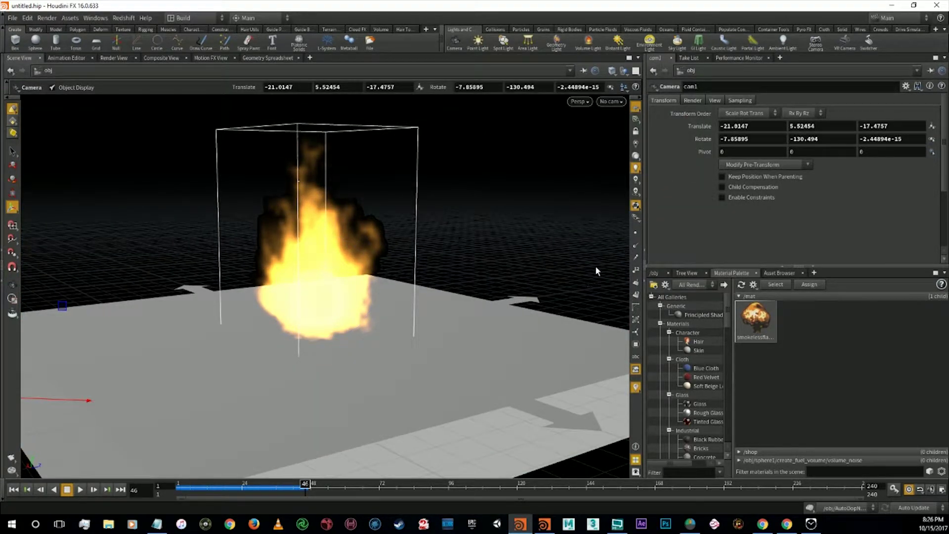
Select the smokelessflames material, scroll to its fire Ramp, and start the Render View IPR
click(764, 330)
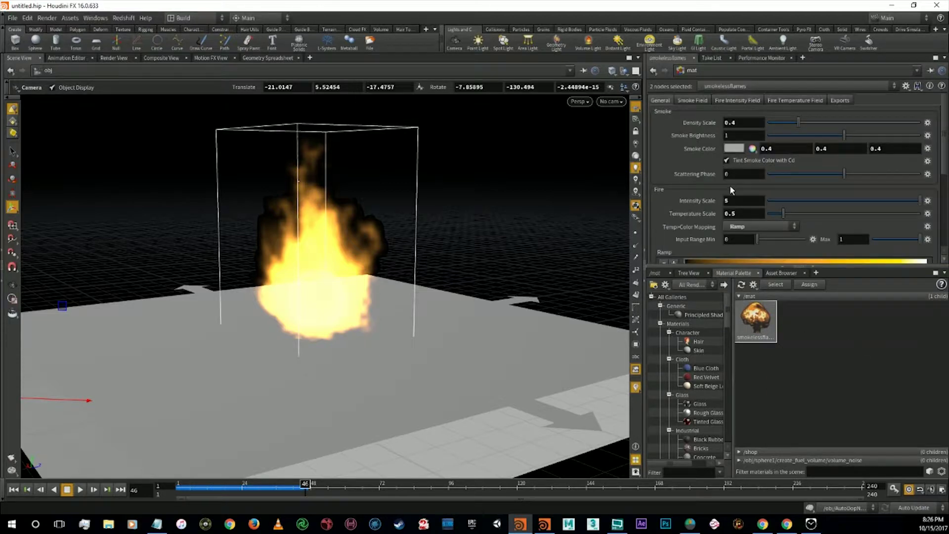
scroll(742, 203, down, 3)
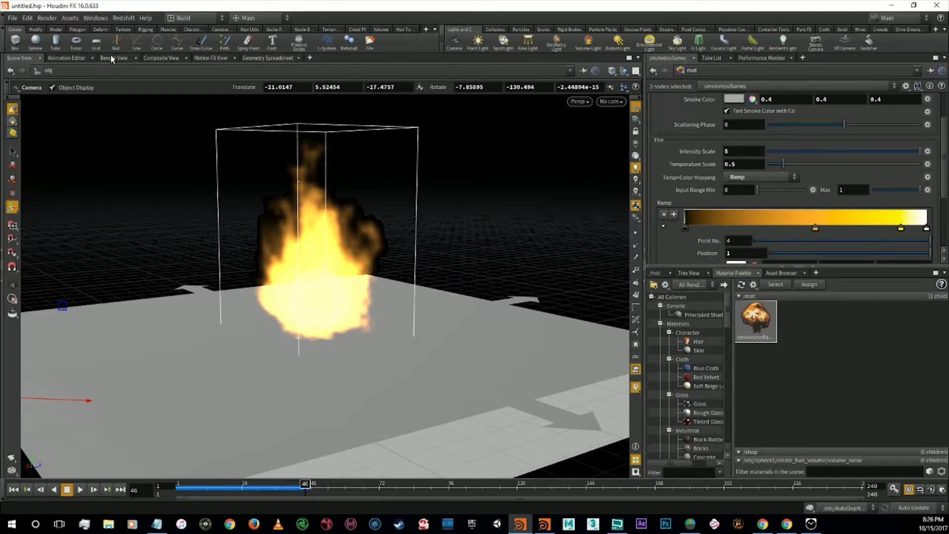
click(113, 58)
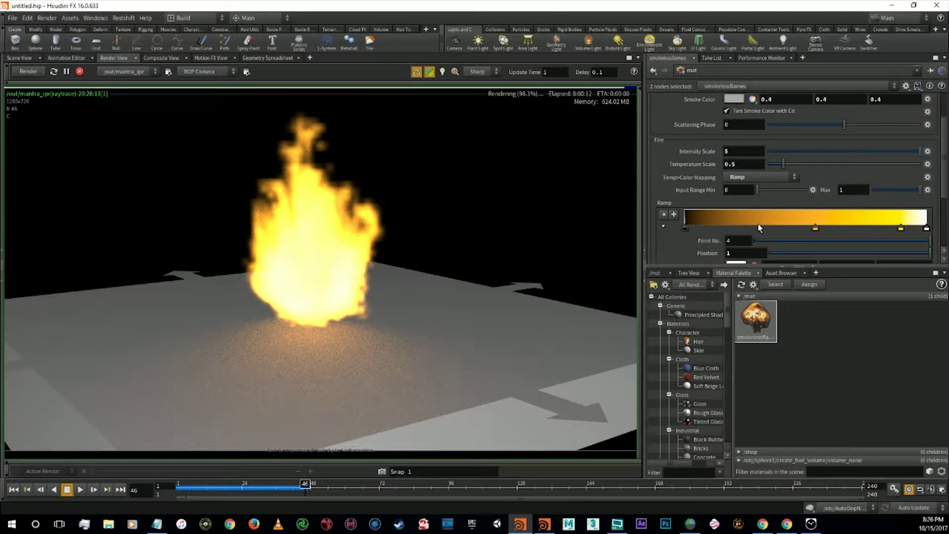
Turn a fire ramp key red and slide it along the ramp
double_click(748, 226)
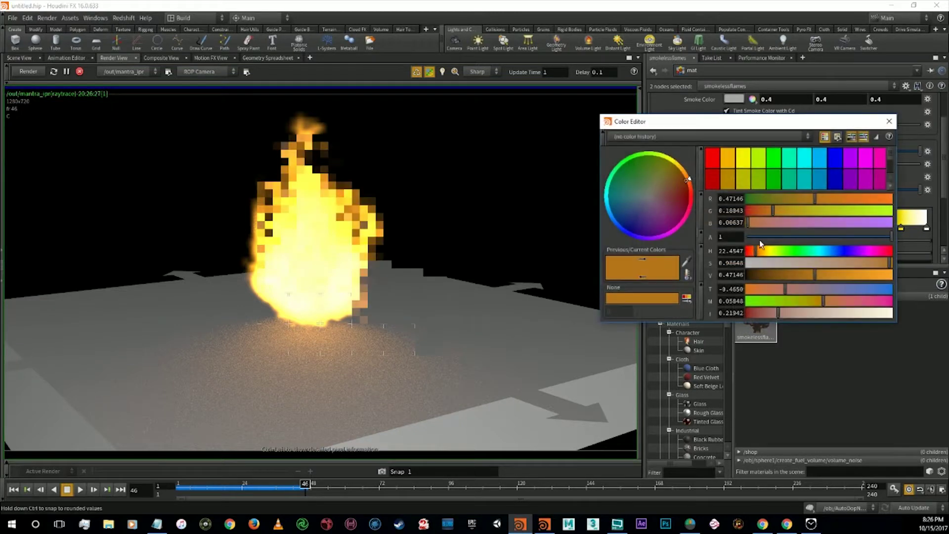
click(713, 164)
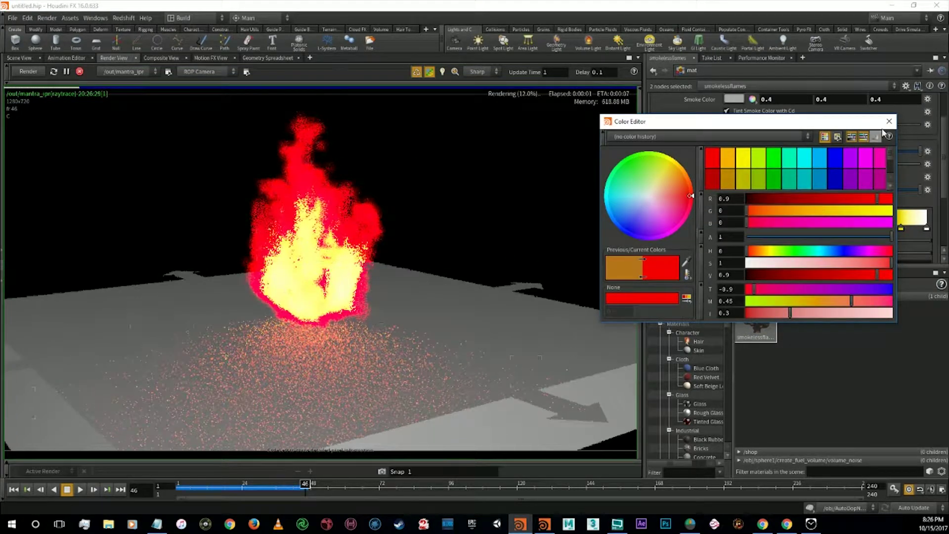
mouse_move(748, 228)
mouse_down()
mouse_move(704, 228)
mouse_move(775, 238)
mouse_up()
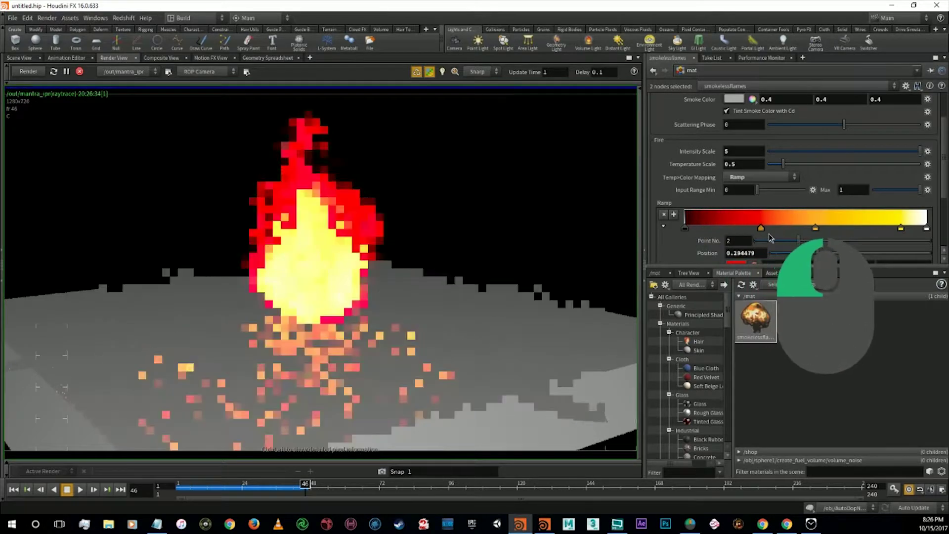
drag(776, 239, 742, 238)
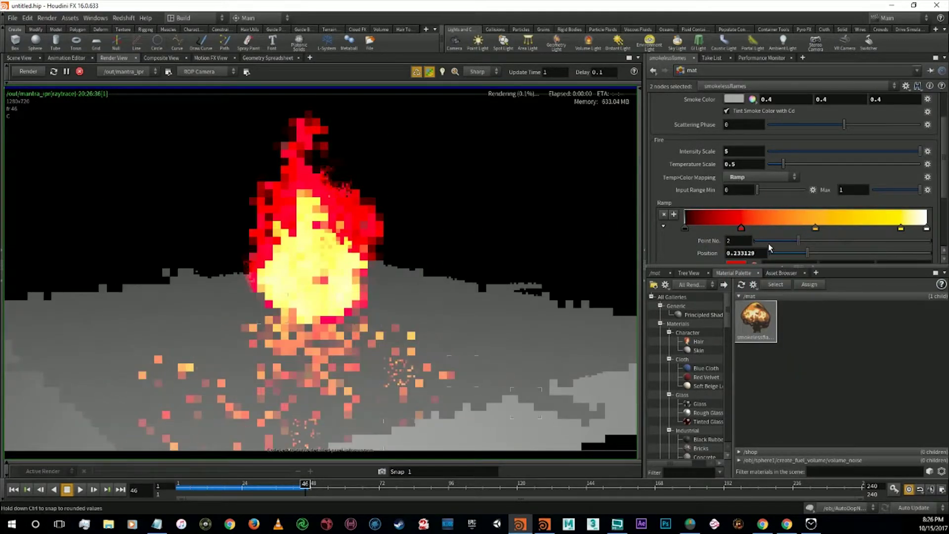
scroll(762, 242, down, 2)
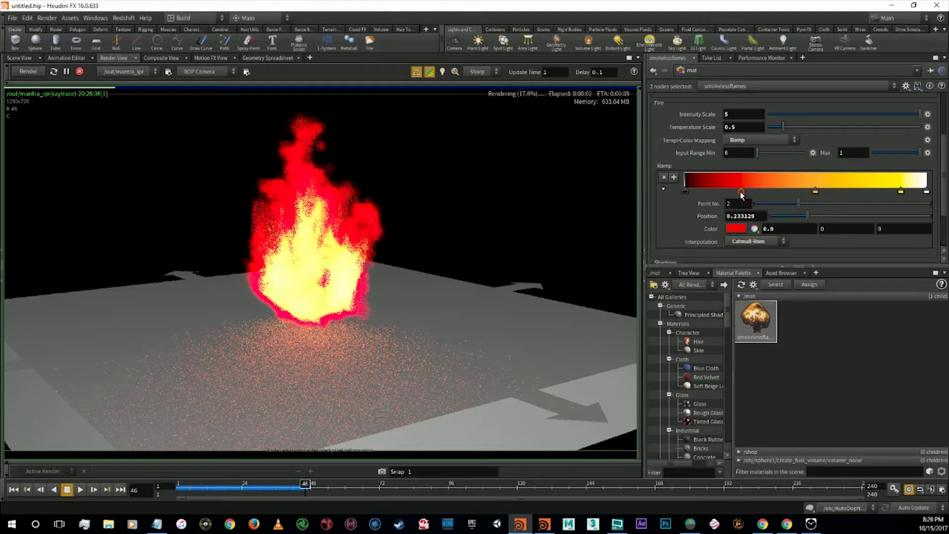
Desaturate the red ramp key, then delete it from the Fire ramp
right_click(741, 196)
click(740, 195)
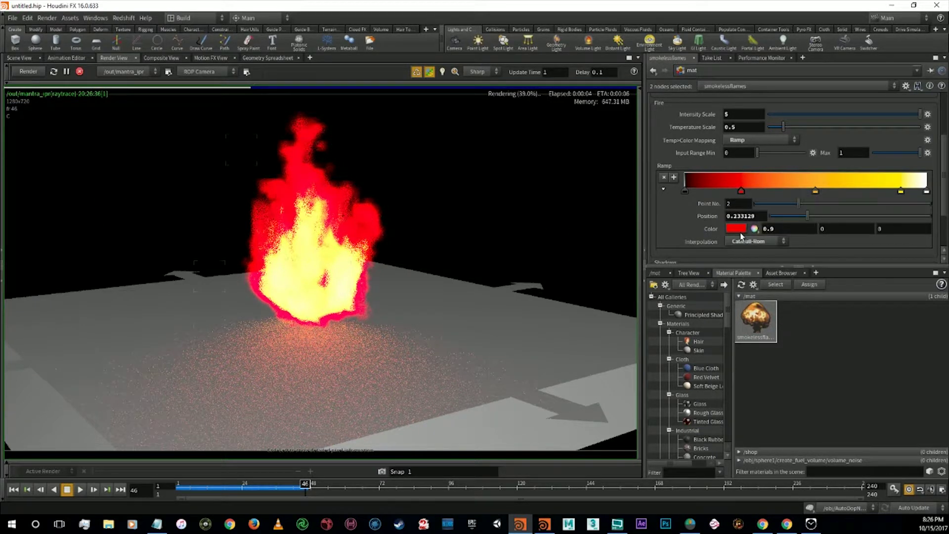
click(740, 230)
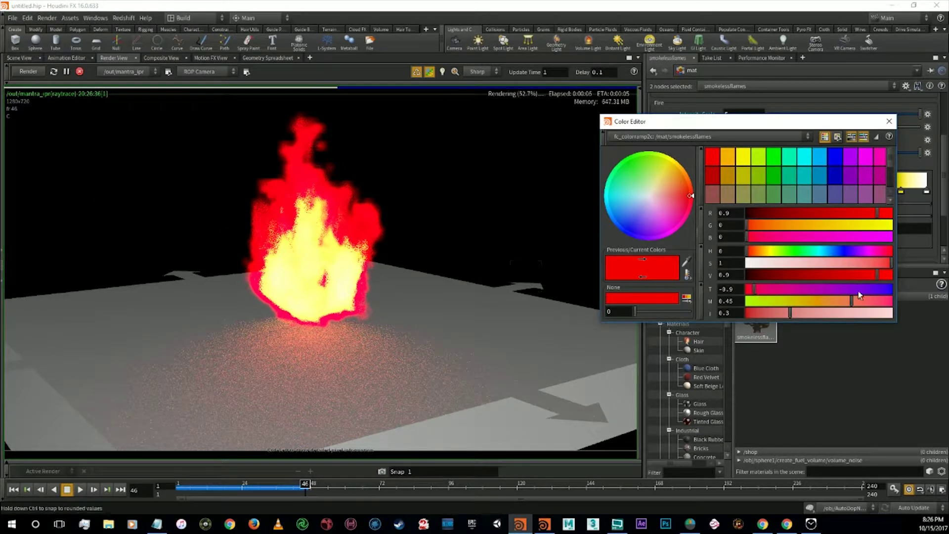
mouse_move(863, 268)
mouse_down()
mouse_move(844, 261)
mouse_move(873, 263)
mouse_up()
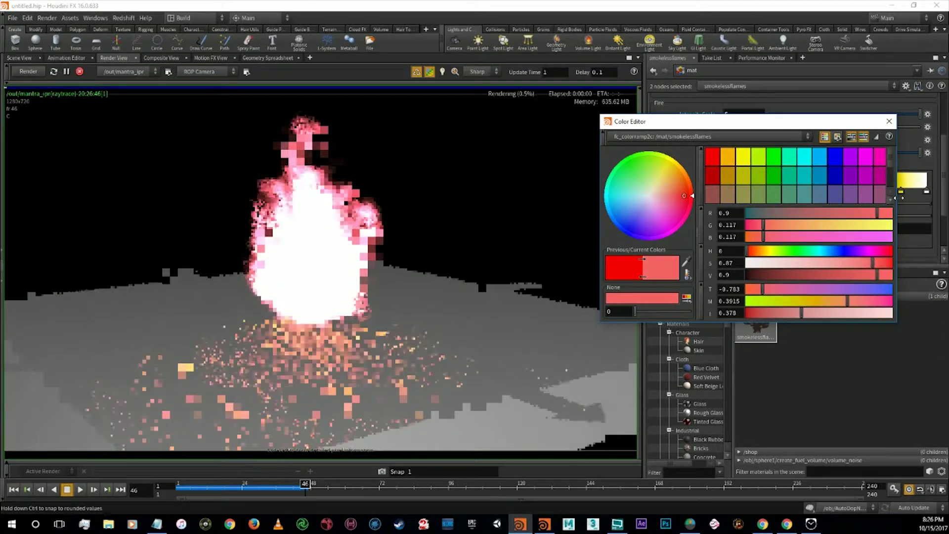
click(888, 121)
right_click(745, 190)
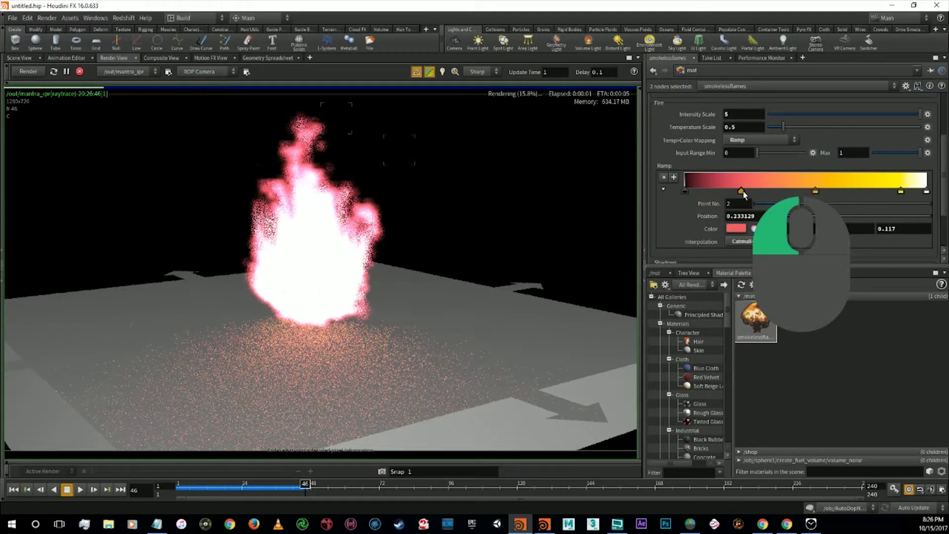
click(820, 216)
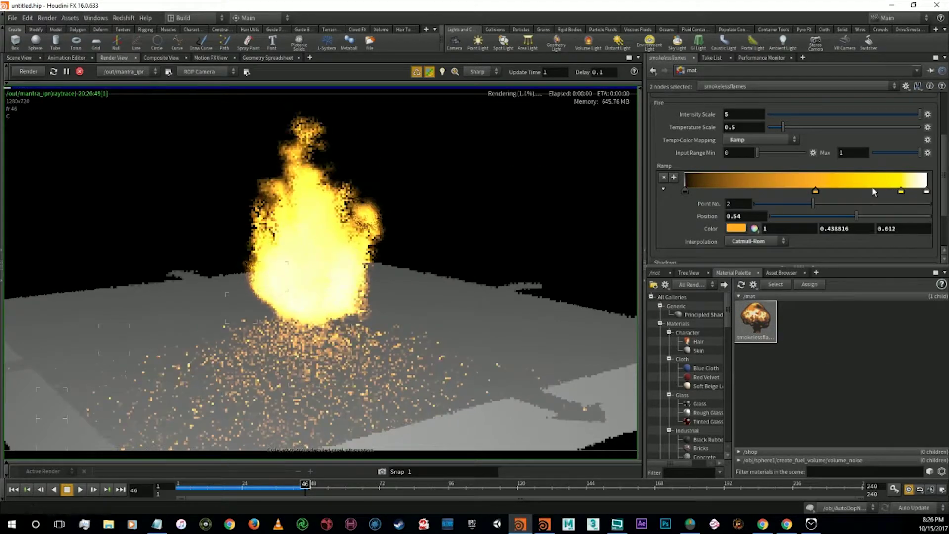
Move the black key to the ramp start and the orange key to about 0.2
drag(815, 190, 717, 192)
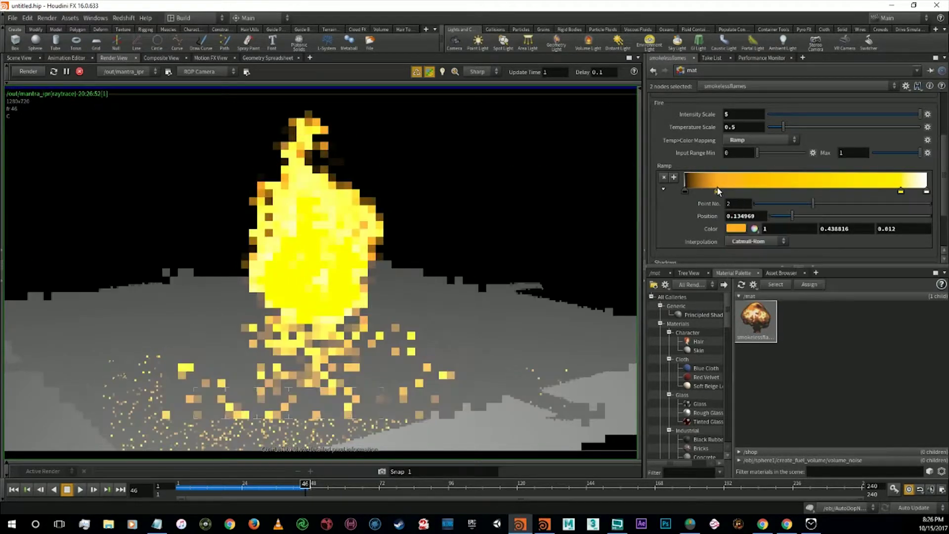
drag(718, 192, 804, 192)
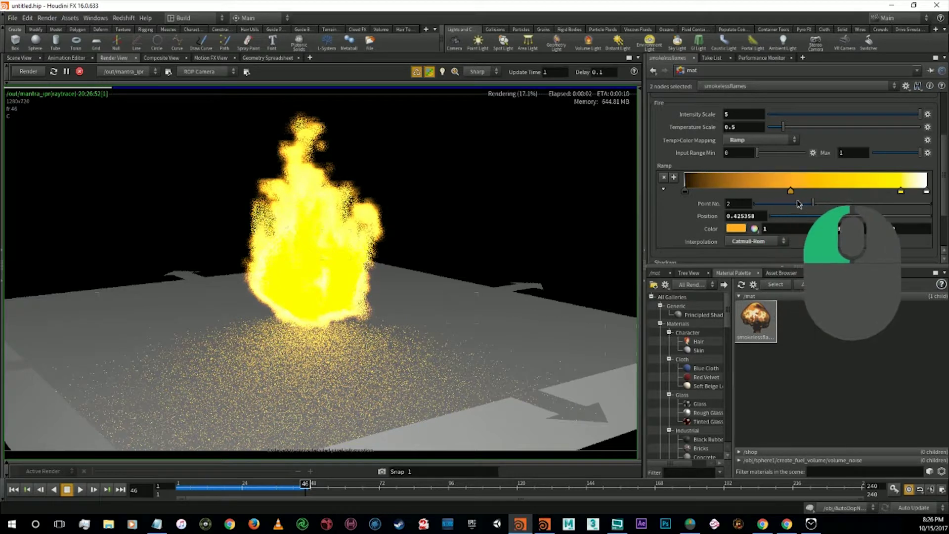
drag(686, 192, 778, 192)
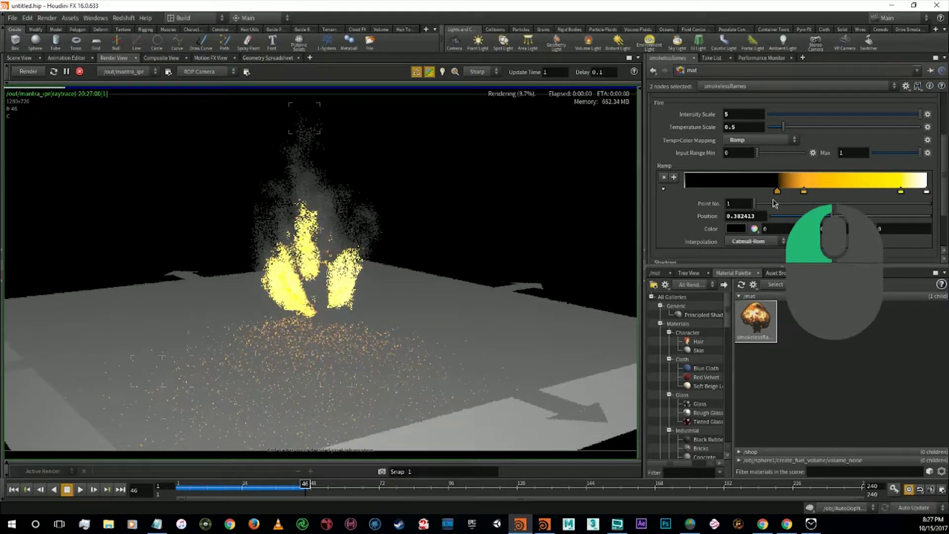
drag(778, 200, 687, 204)
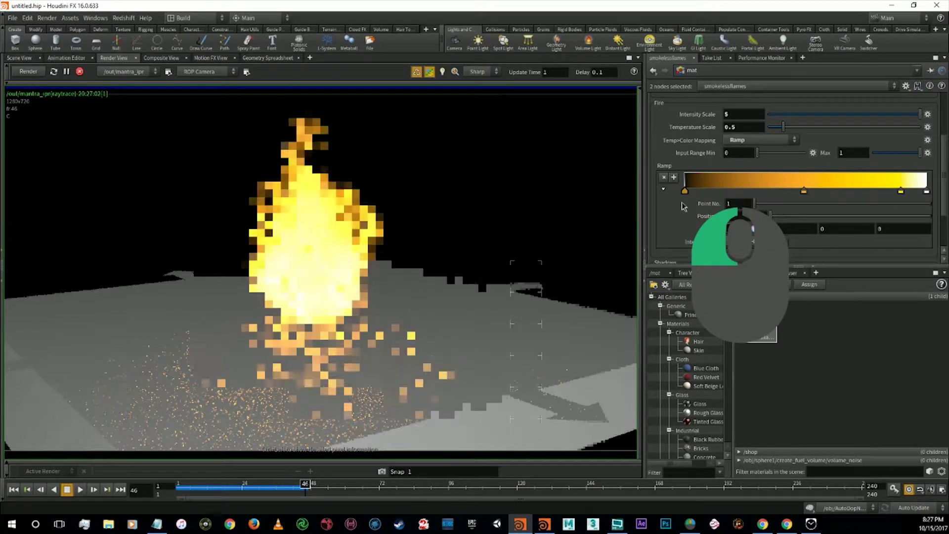
drag(687, 205, 685, 205)
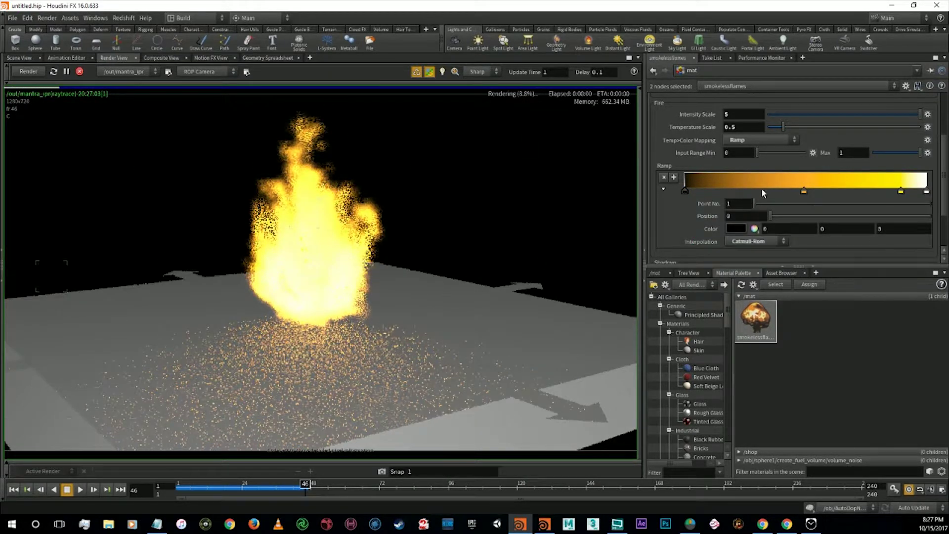
drag(801, 193, 734, 192)
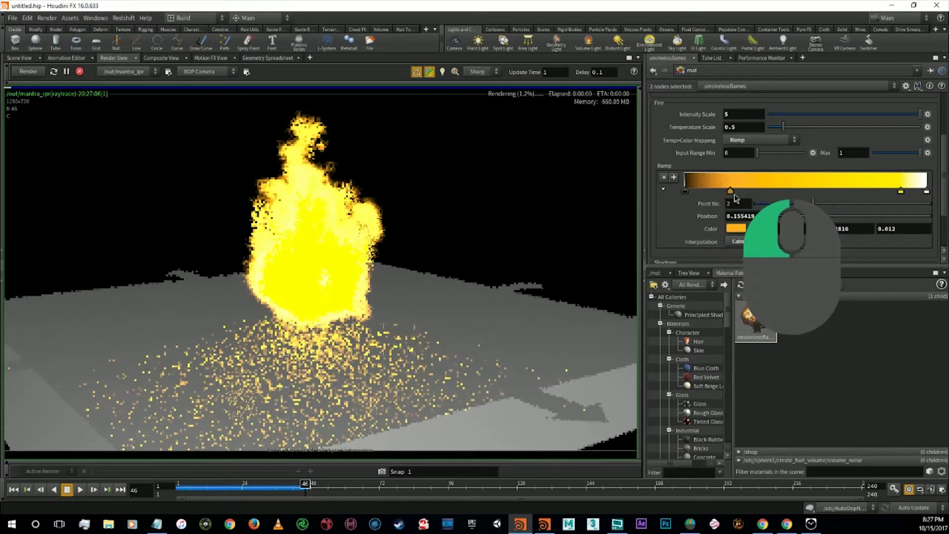
click(822, 187)
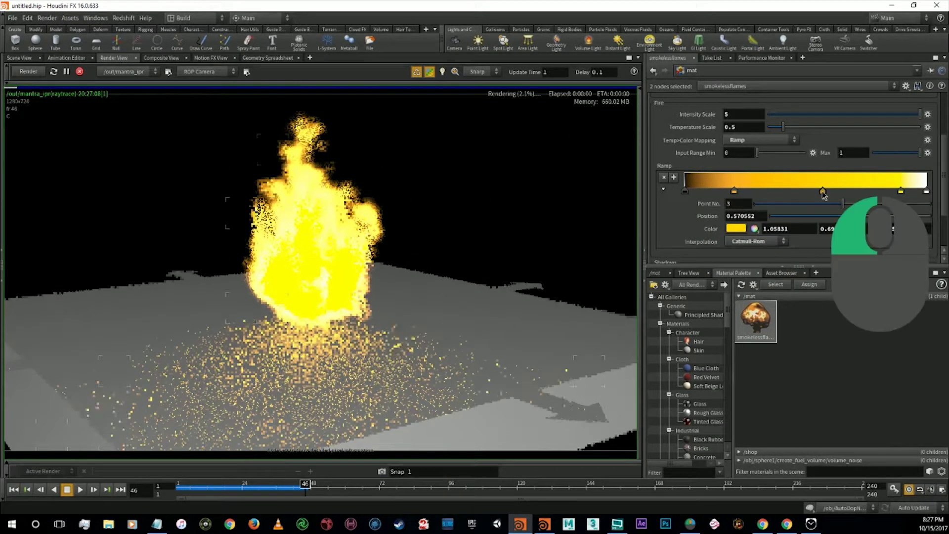
Make the new ramp key orange and shift the middle keys right
double_click(823, 188)
click(723, 171)
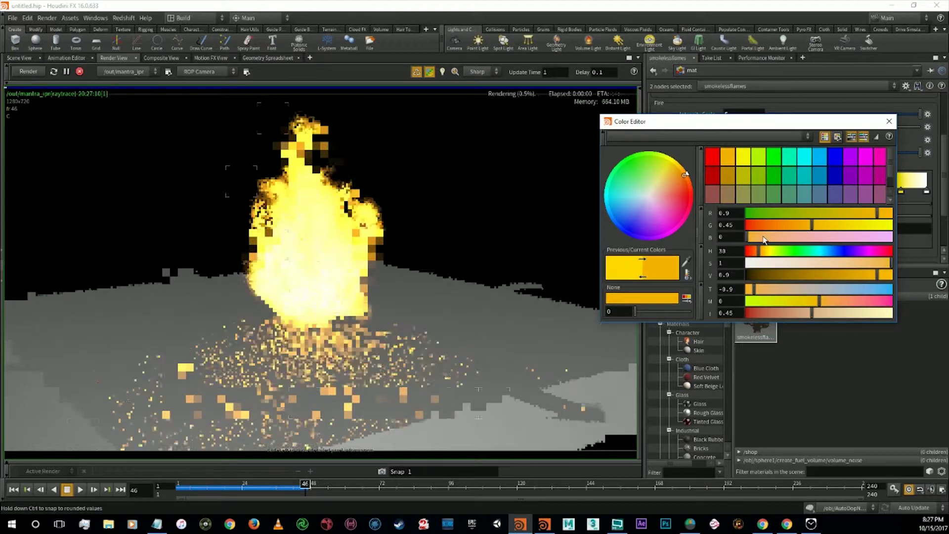
click(889, 121)
mouse_move(823, 192)
mouse_down()
mouse_move(756, 193)
mouse_move(844, 205)
mouse_move(830, 195)
mouse_up()
drag(734, 192, 802, 198)
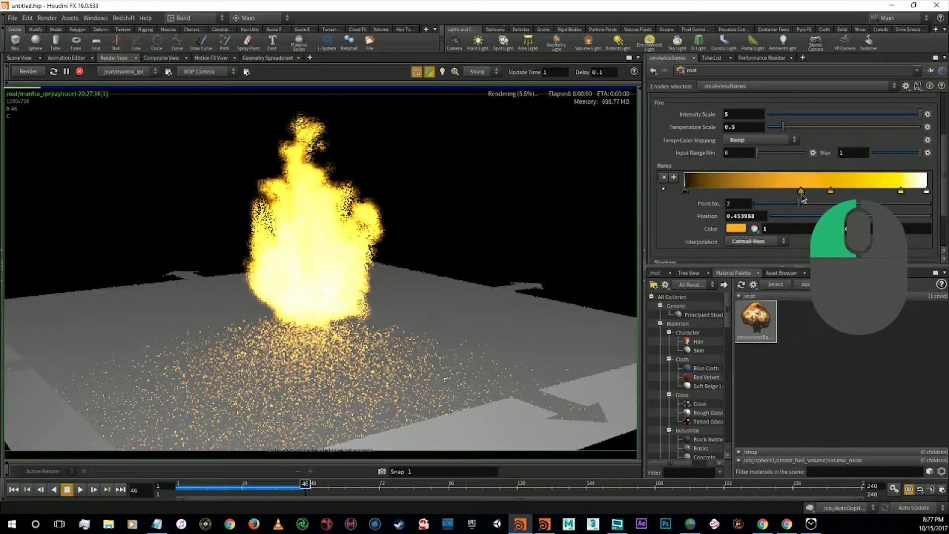
Turn the dark ramp key a deeper orange-red and move it to about 0.43
double_click(708, 190)
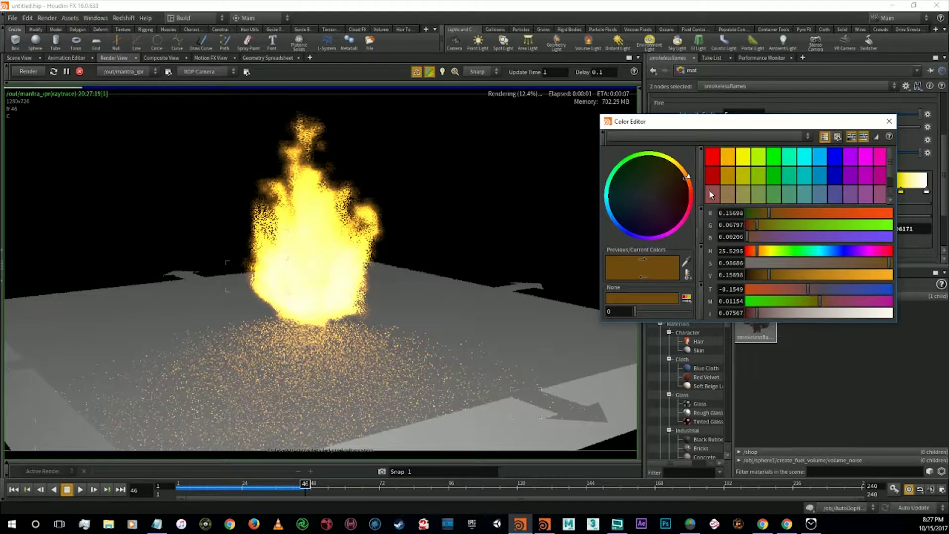
click(712, 157)
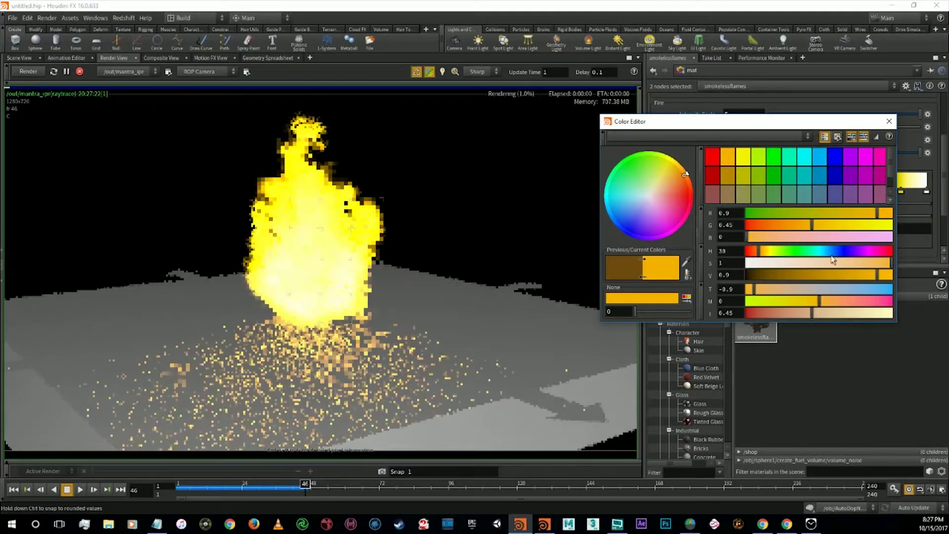
drag(788, 226, 768, 227)
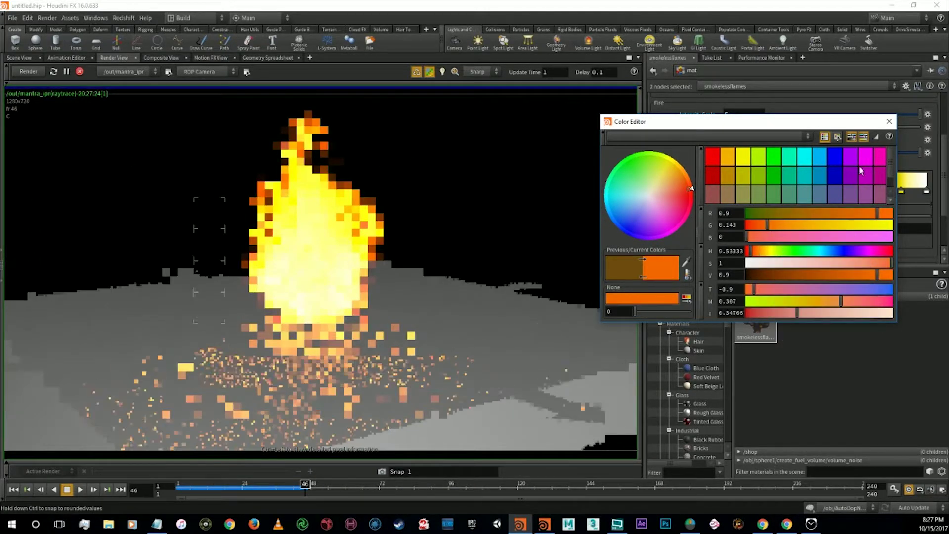
click(889, 121)
drag(708, 190, 736, 197)
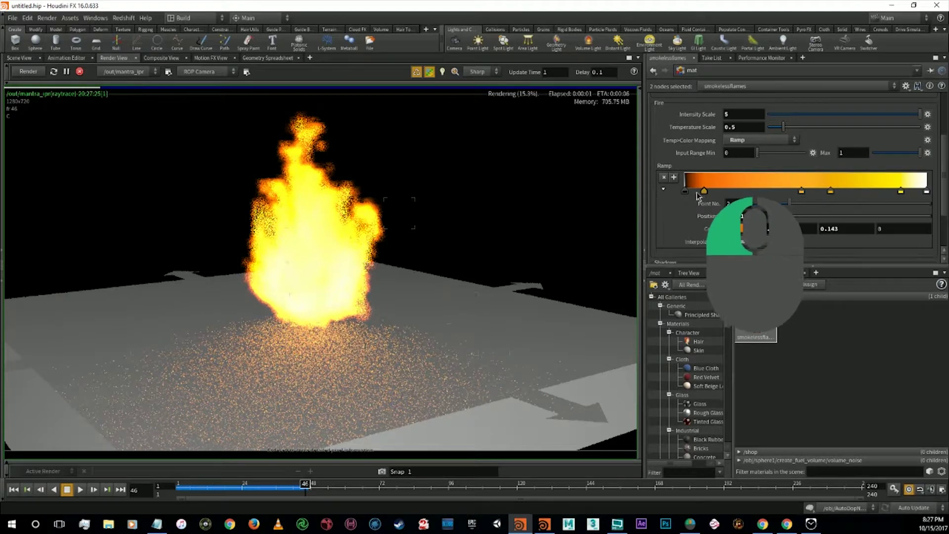
drag(736, 197, 788, 193)
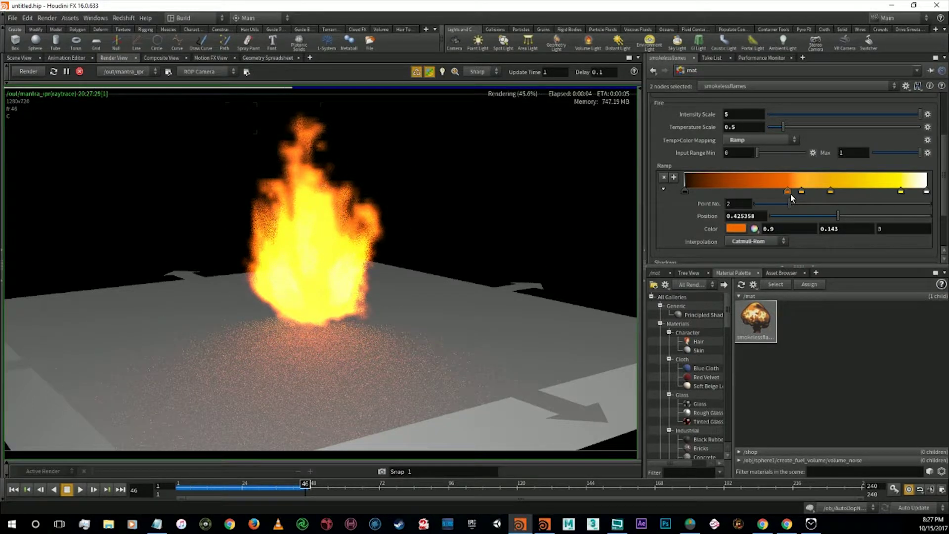
drag(791, 196, 794, 195)
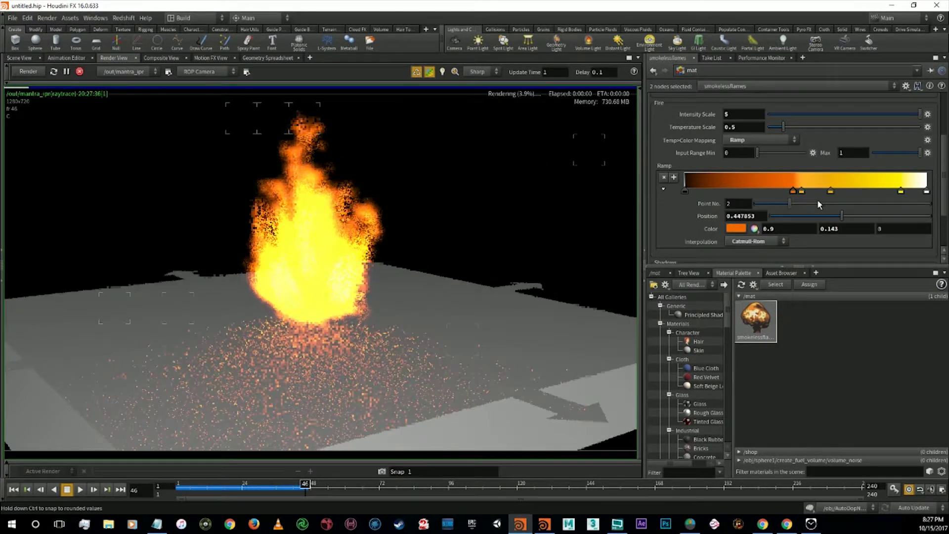
Adjust ramp key 4 and pull the yellow key in to about 0.8
drag(831, 190, 808, 191)
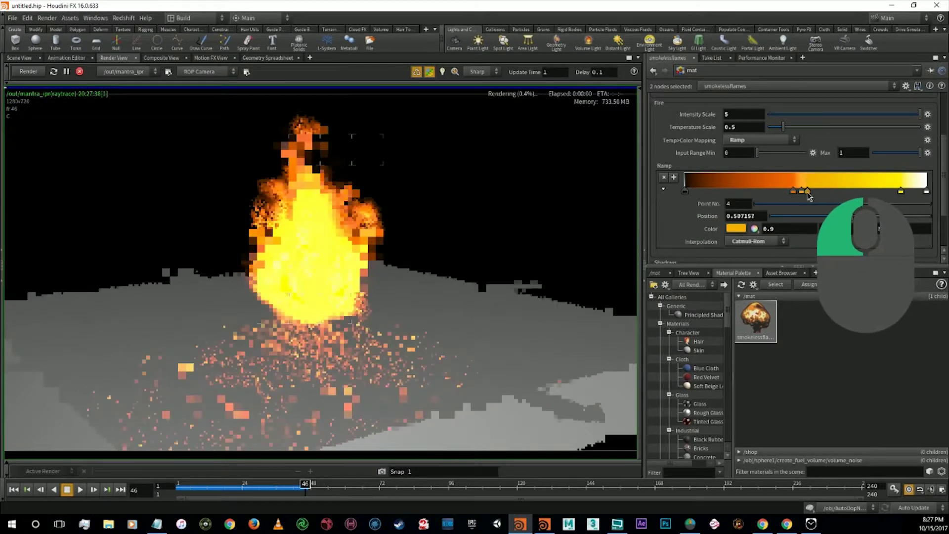
drag(809, 196, 815, 195)
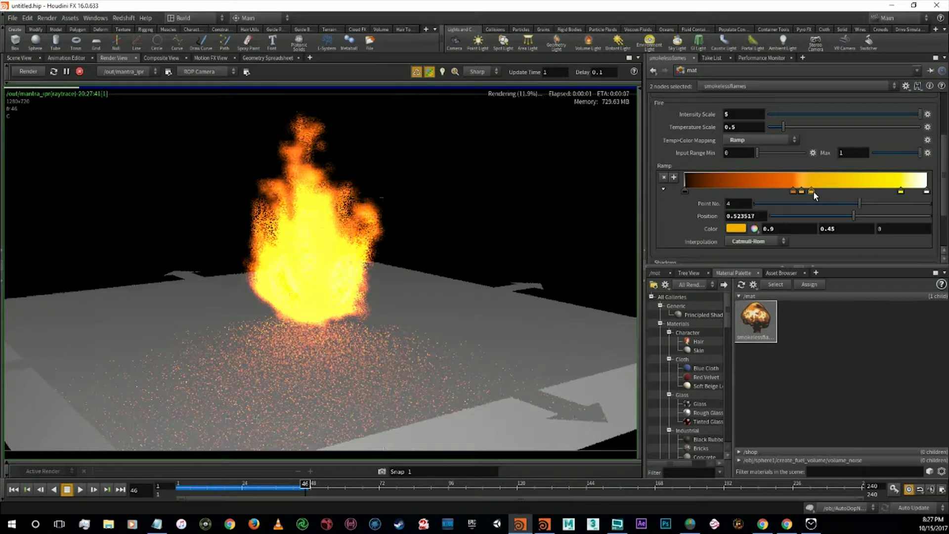
mouse_move(901, 191)
mouse_down()
mouse_move(815, 202)
mouse_move(917, 208)
mouse_up()
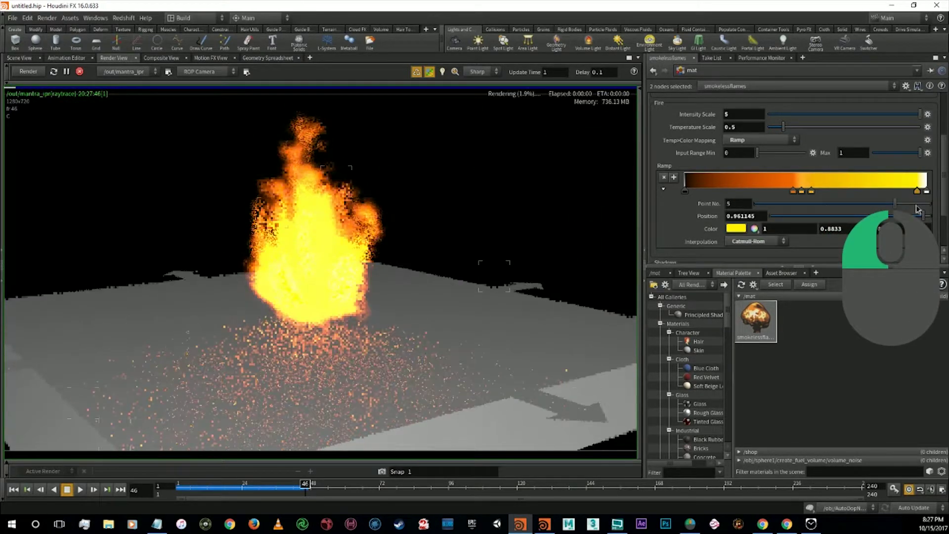
drag(917, 208, 878, 196)
click(927, 192)
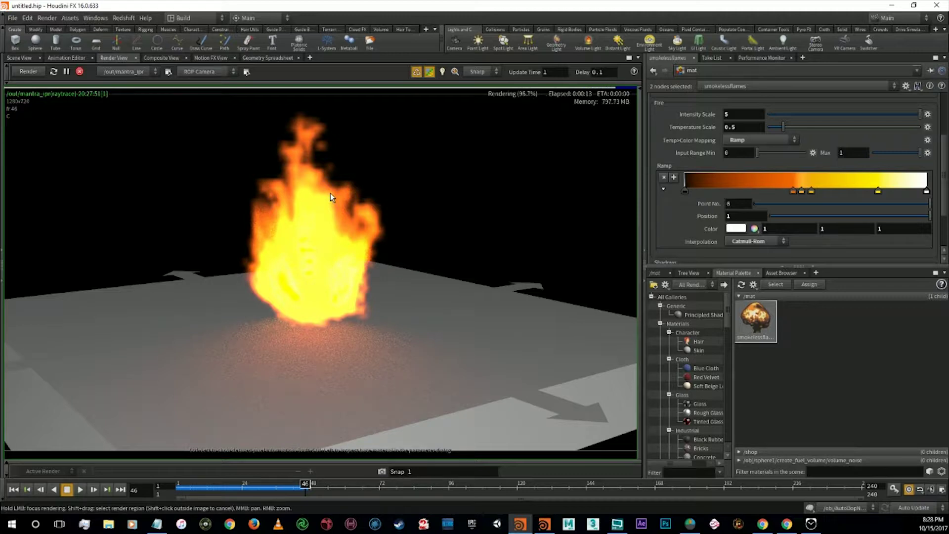
Change the smoke Density Scale from 0.4 to 0.8, then show the Smoke Field settings
scroll(742, 197, up, 3)
scroll(777, 193, up, 3)
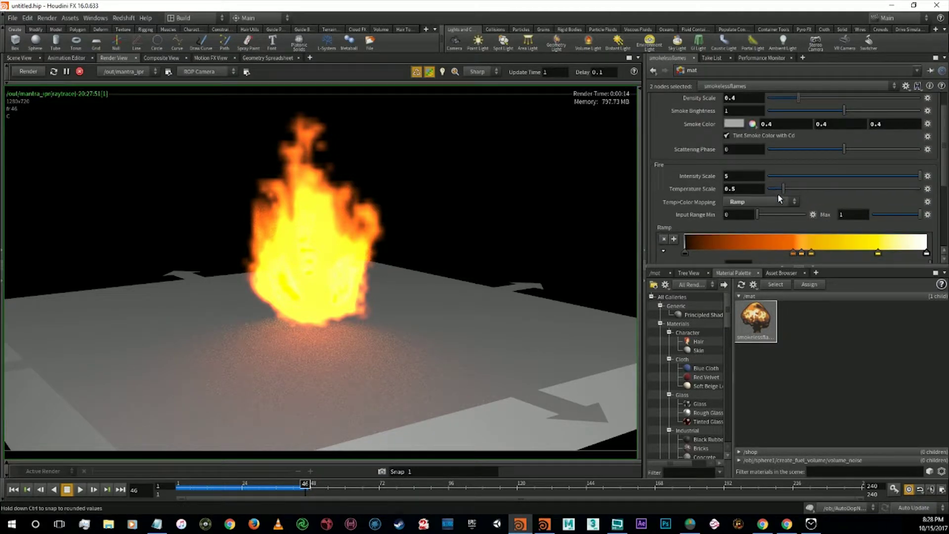
click(761, 125)
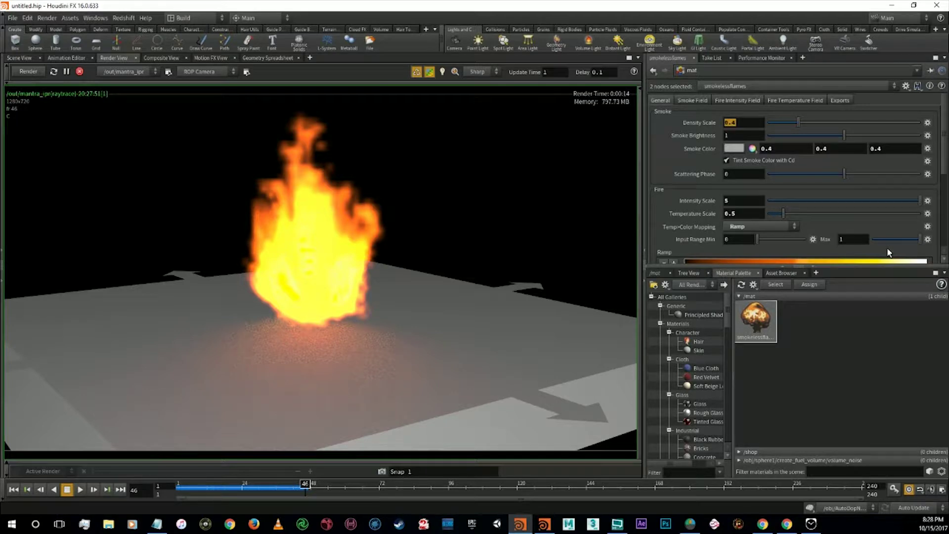
text(.)
key(Return)
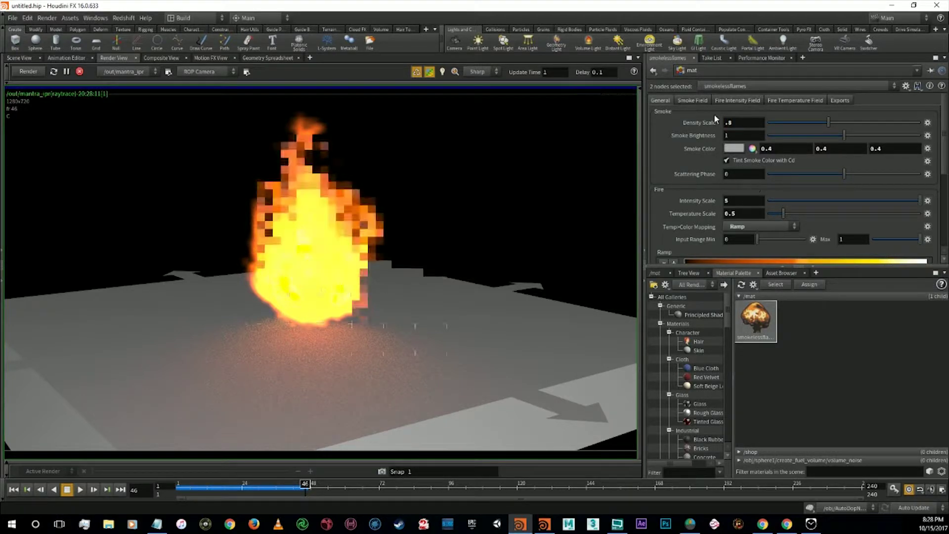
click(696, 102)
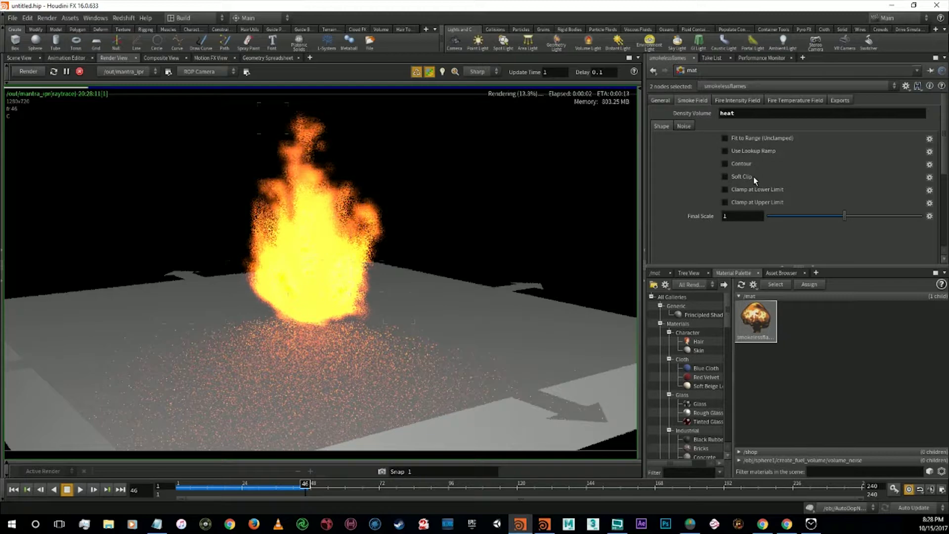
Set the Fire Intensity Field Final Scale to 5
click(755, 214)
text(0)
key(Return)
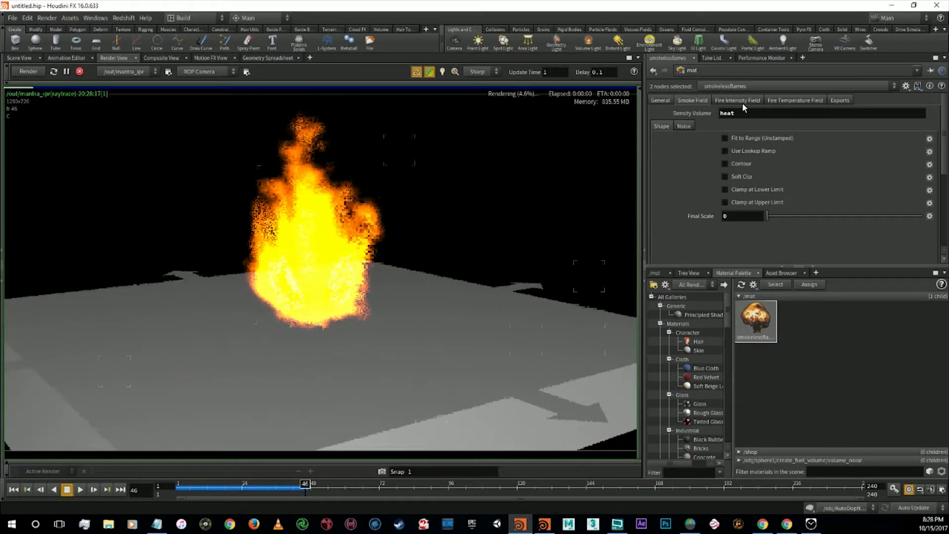
click(743, 104)
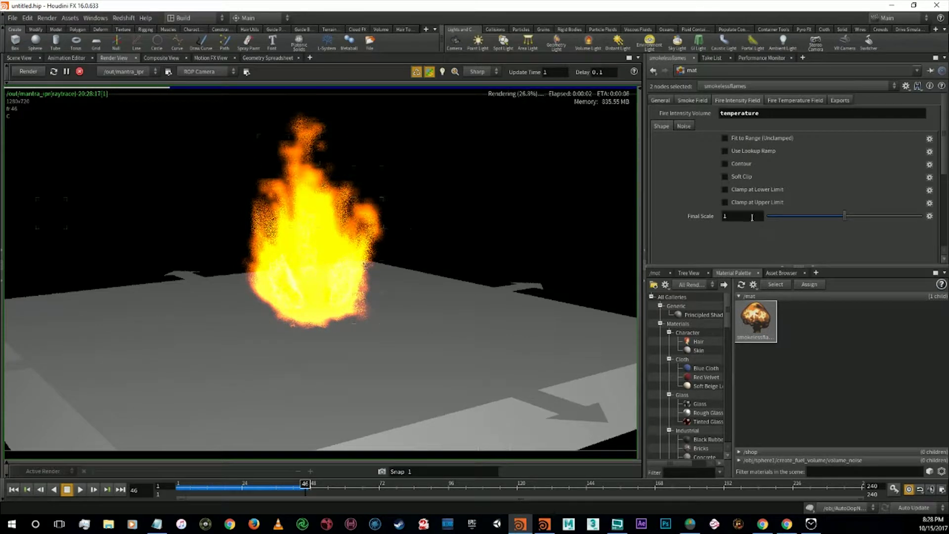
text(5)
key(Return)
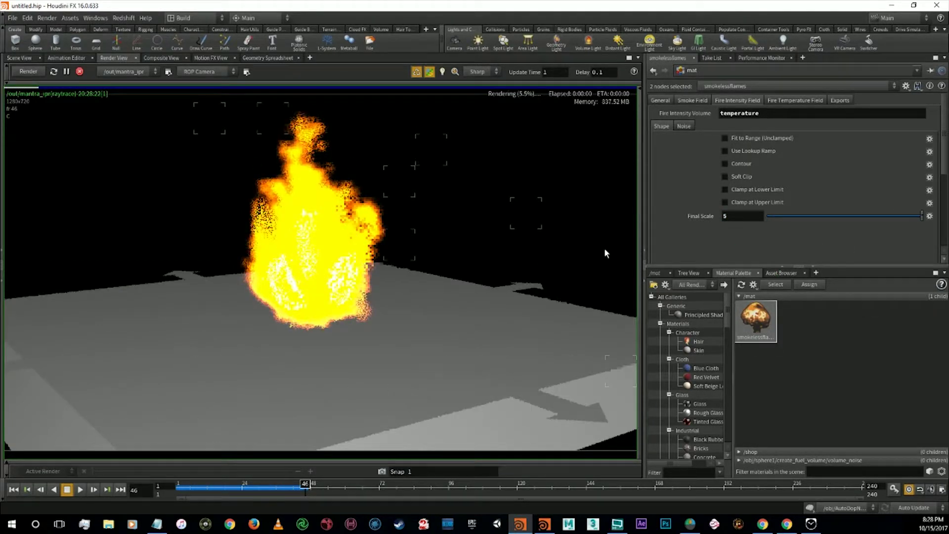
Clamp fire intensity at a lower limit of 0.162
click(755, 139)
click(757, 152)
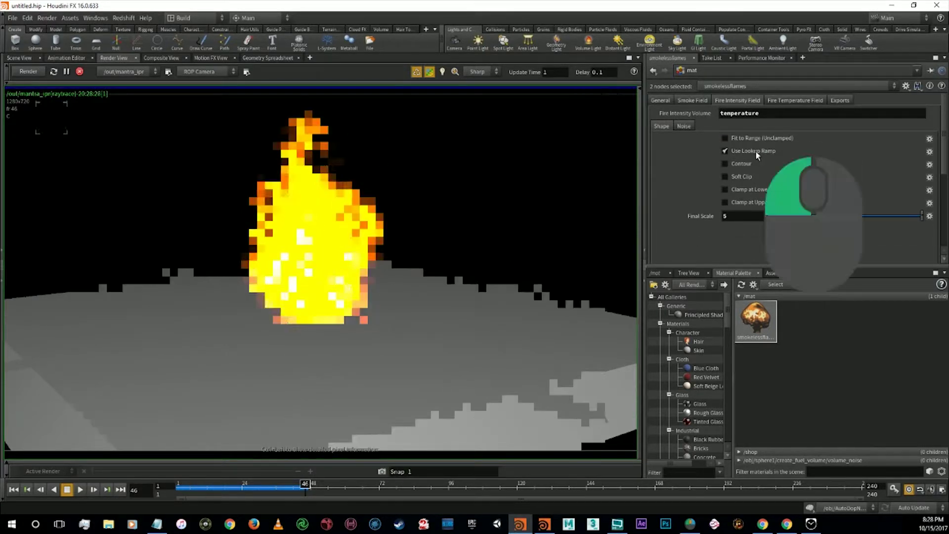
click(755, 152)
click(743, 177)
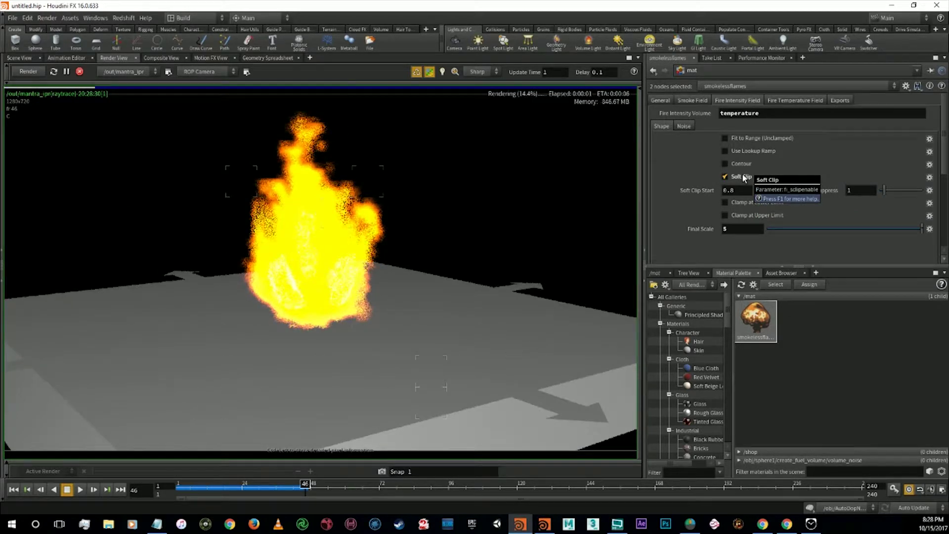
click(744, 177)
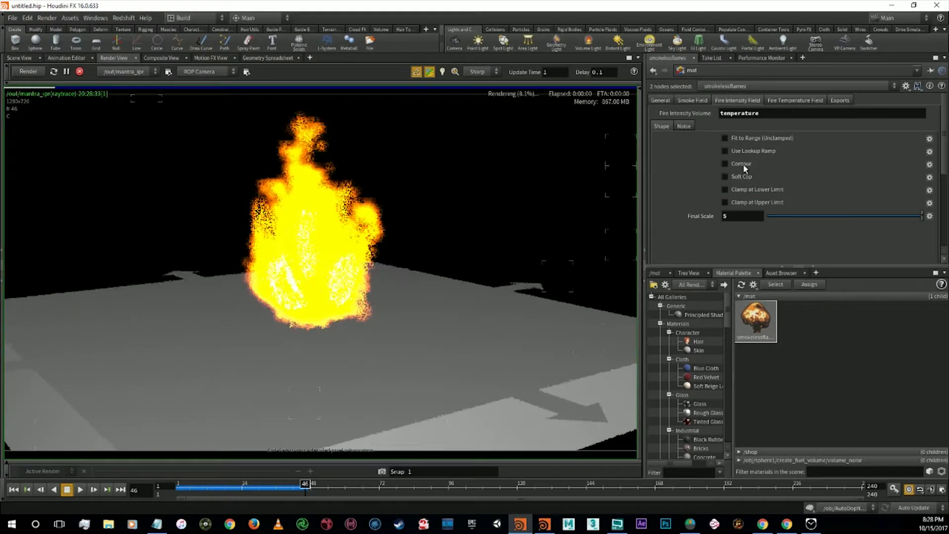
click(743, 204)
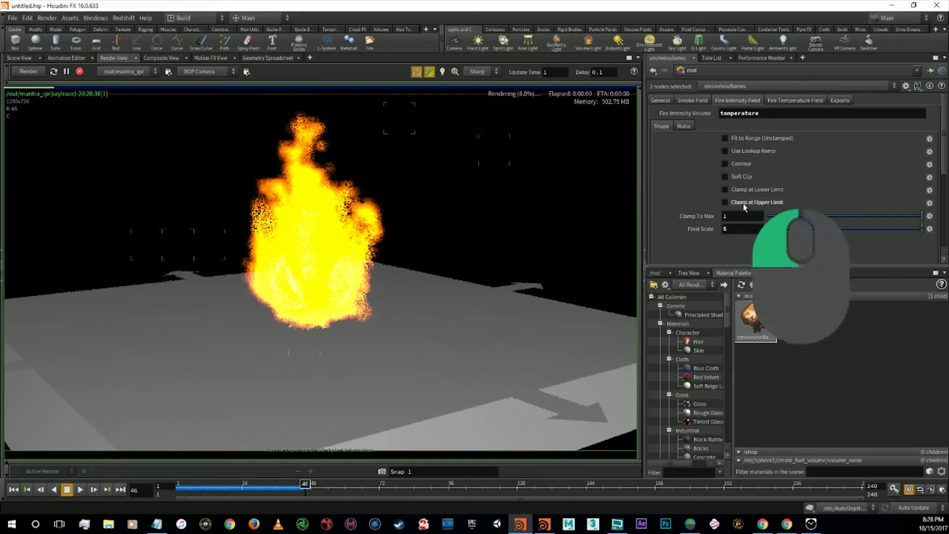
click(743, 190)
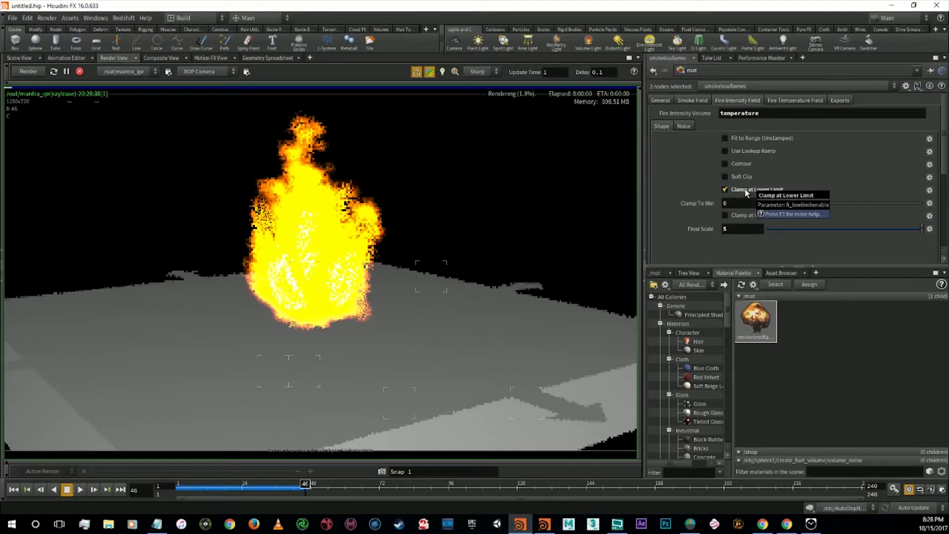
drag(767, 203, 792, 203)
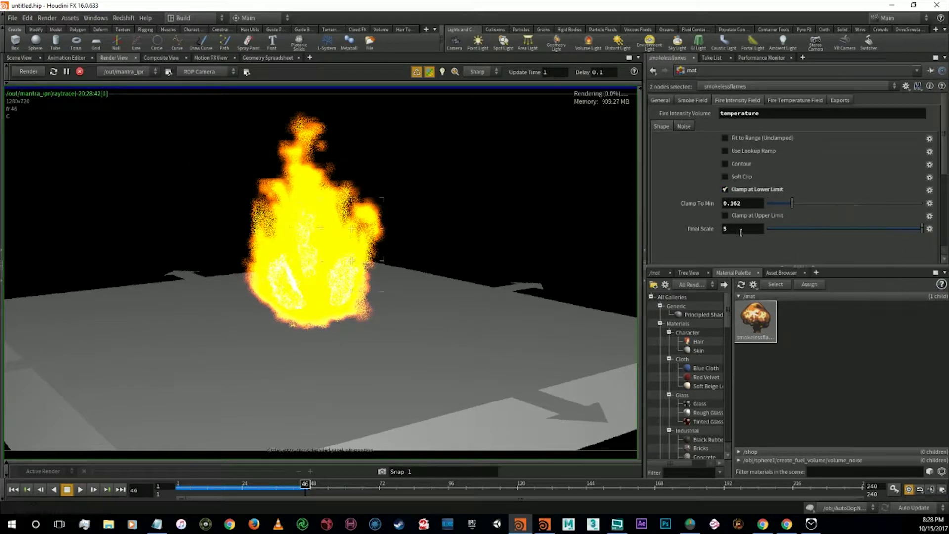
Re-enable intensity soft clip with suppress 4 and try a lookup ramp
click(743, 177)
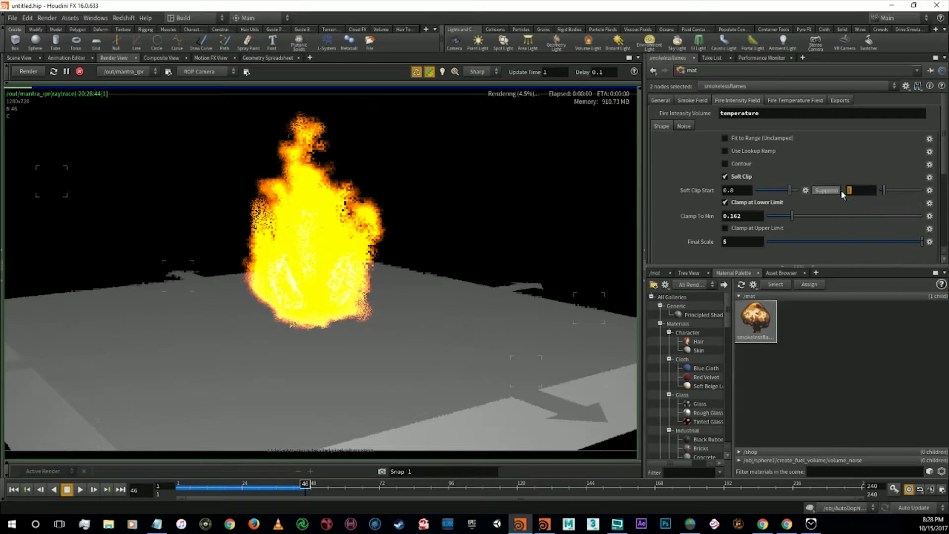
text(4)
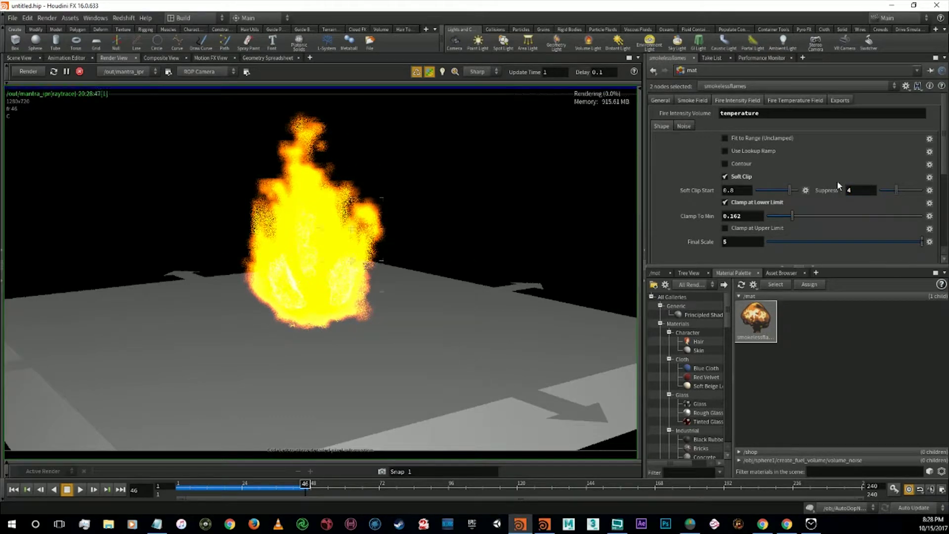
click(746, 151)
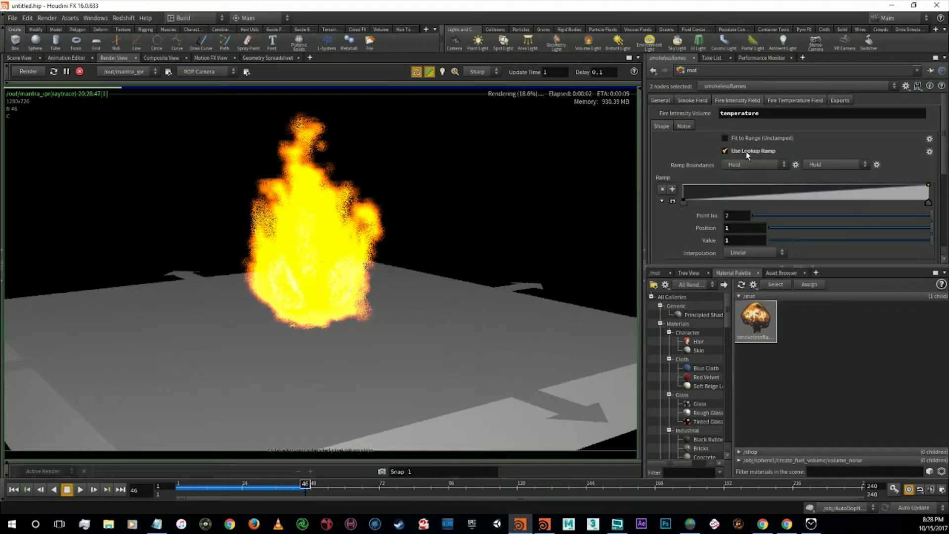
click(804, 192)
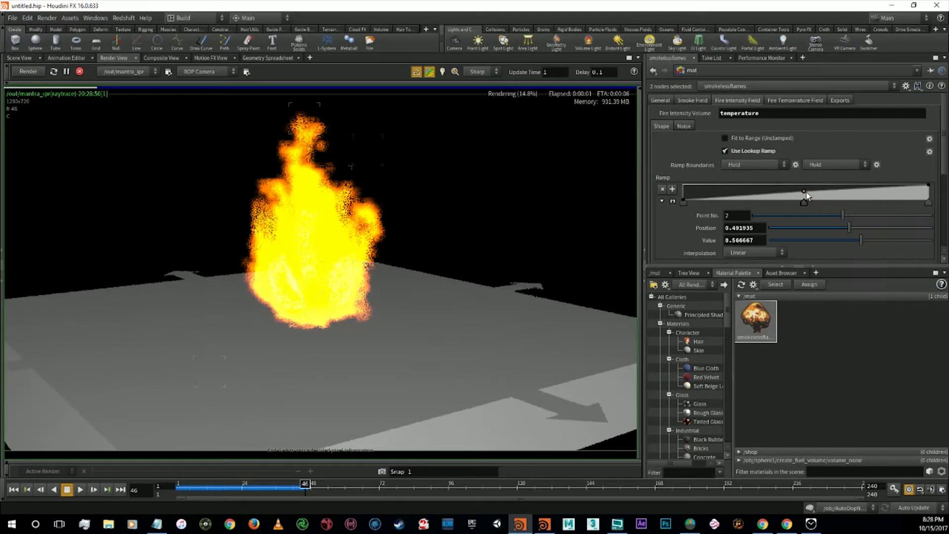
drag(804, 191, 805, 200)
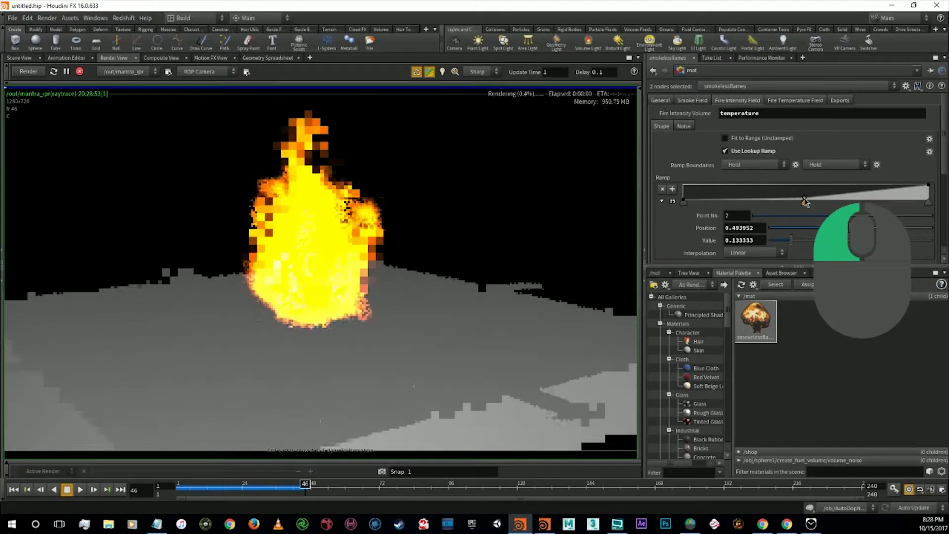
Fit fire intensity to a range with source and target maxima of 4
click(747, 151)
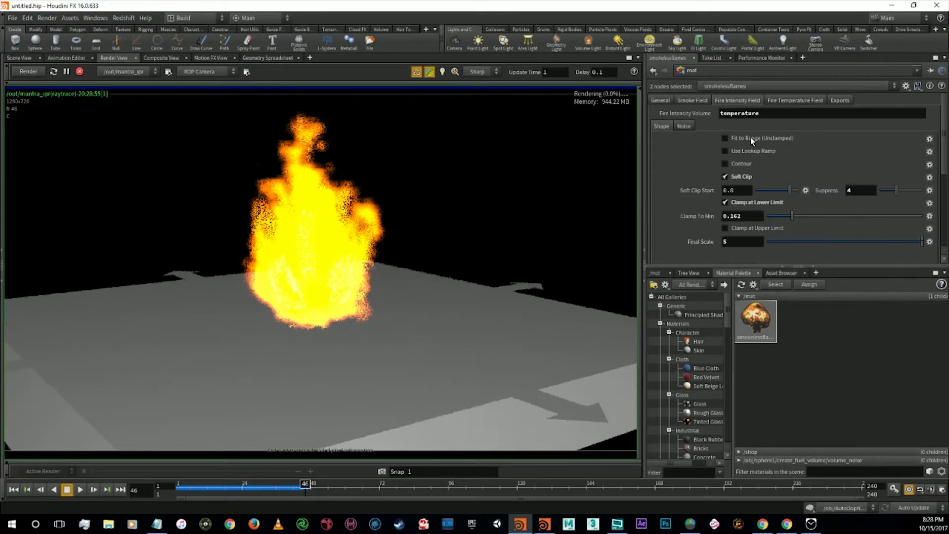
click(841, 151)
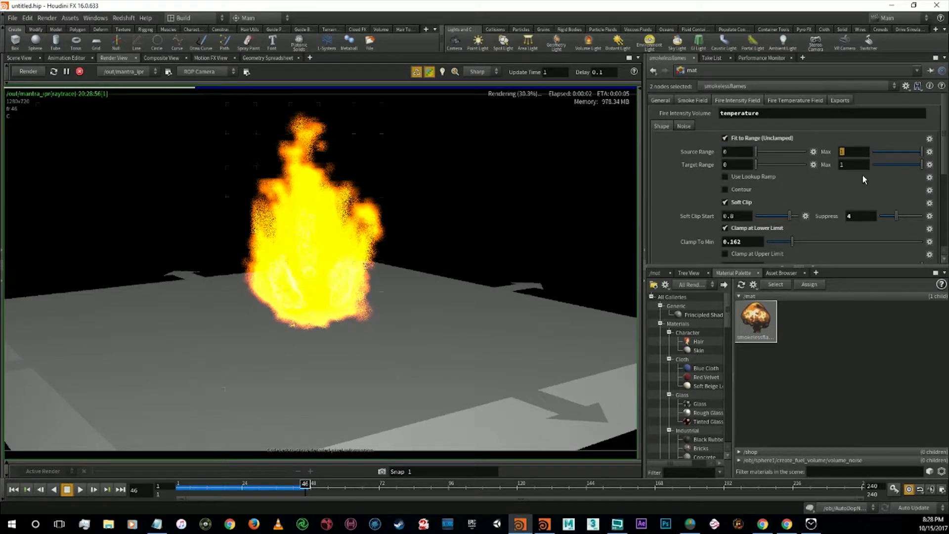
text(3)
click(840, 165)
text(44)
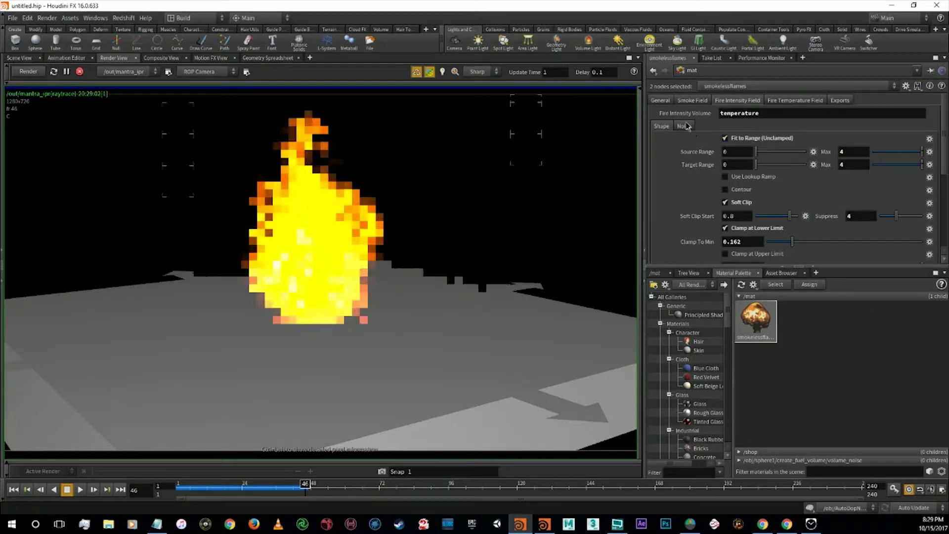
Clamp the Fire Temperature Field at an upper limit and set Final Scale to 5
click(685, 126)
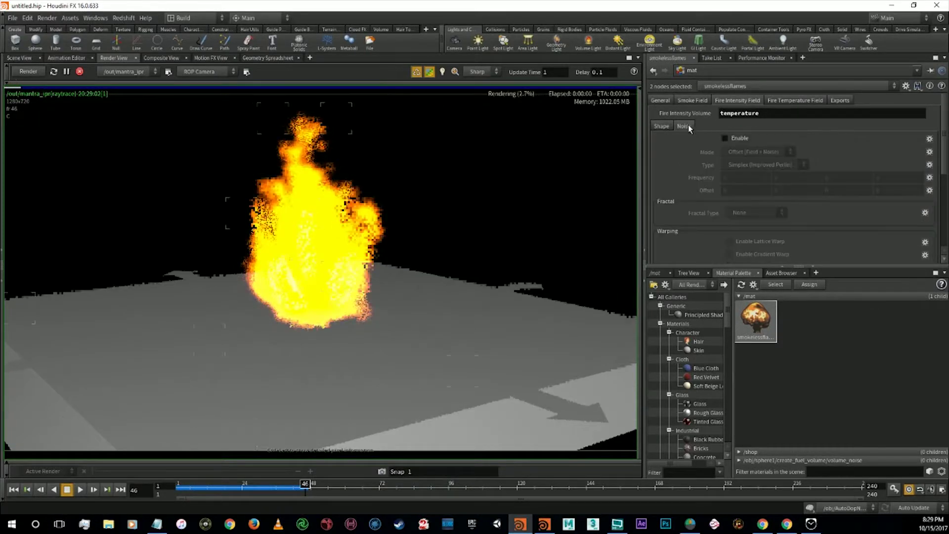
click(663, 126)
click(794, 101)
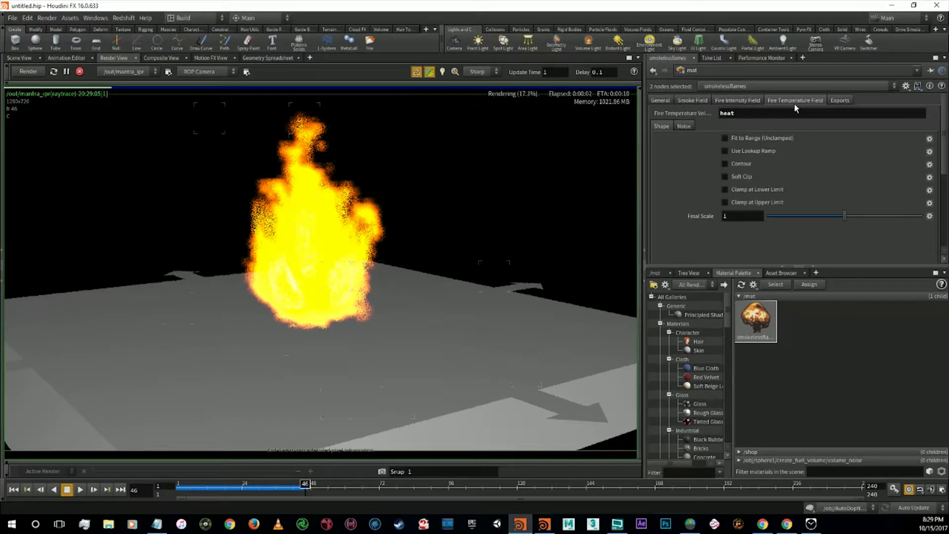
click(754, 203)
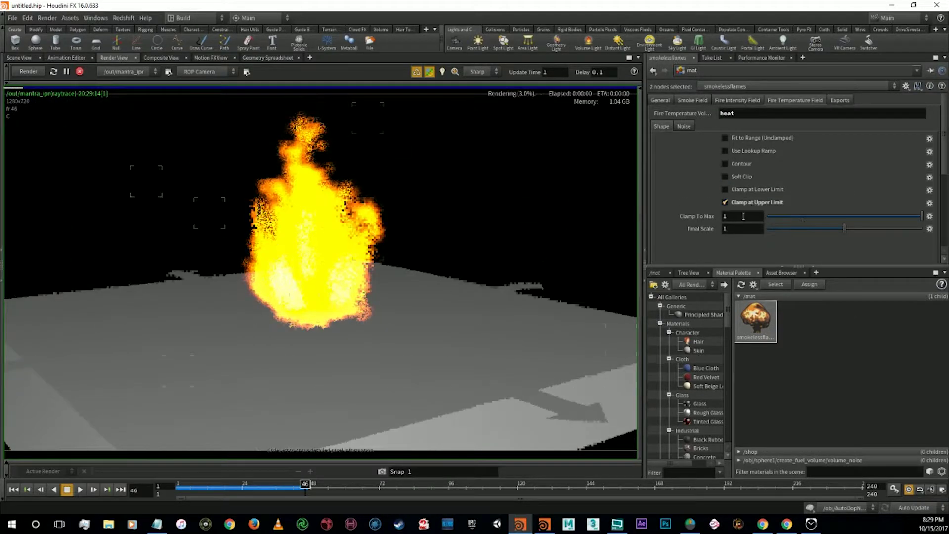
drag(853, 230, 881, 230)
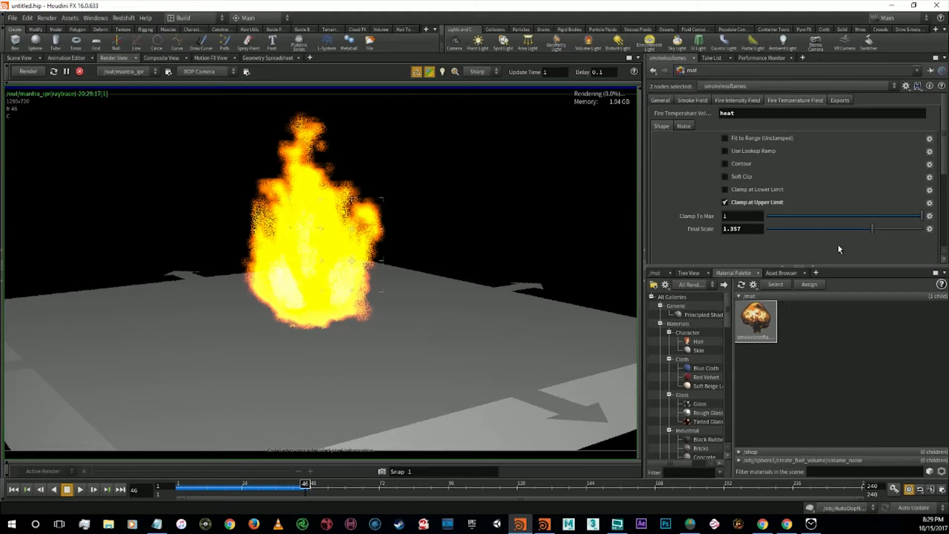
text(5)
key(Return)
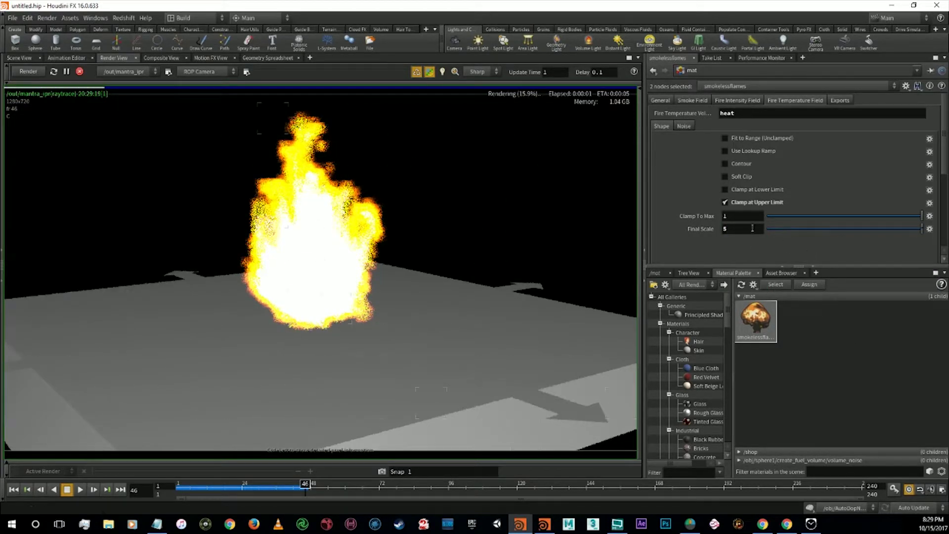
Lower temperature Final Scale to 4, leaving ramp, fit range and soft clip off
ctrl+middle_click(700, 228)
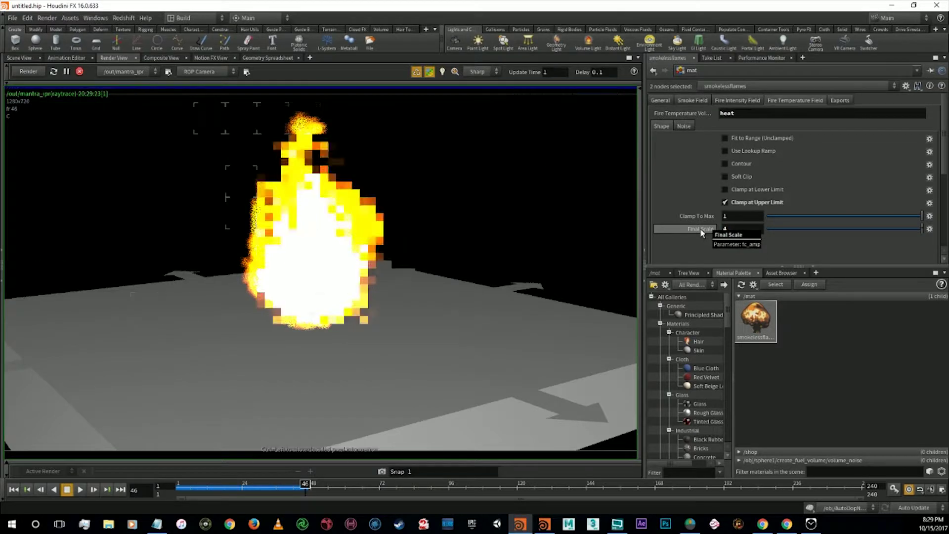
click(757, 149)
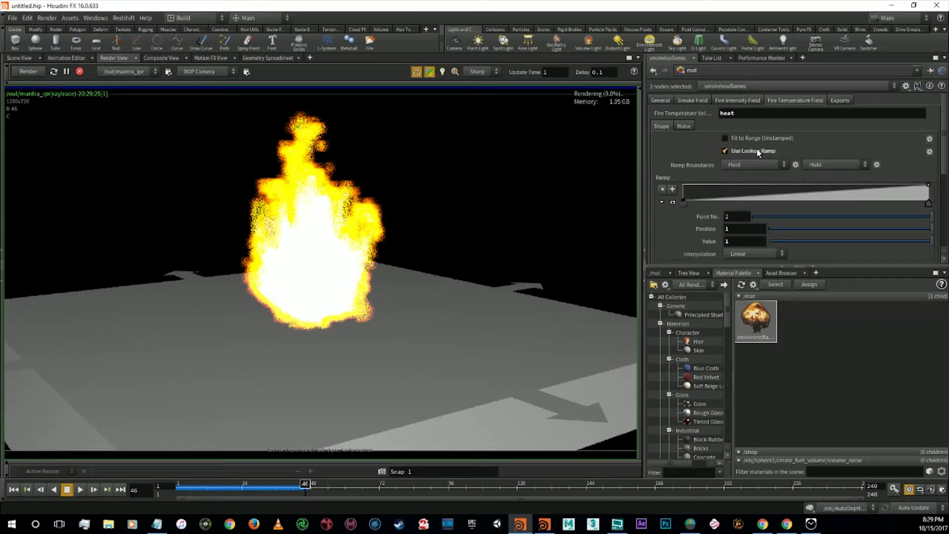
click(757, 150)
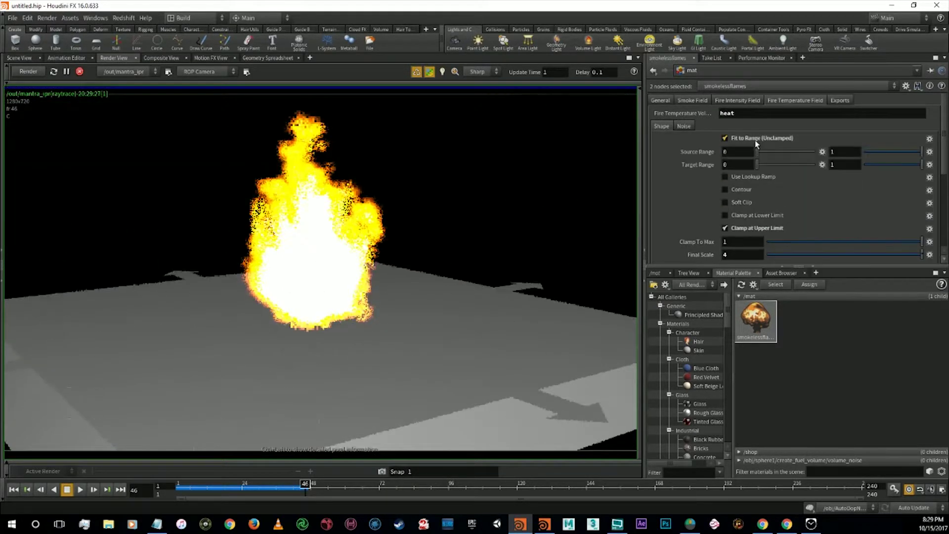
click(756, 141)
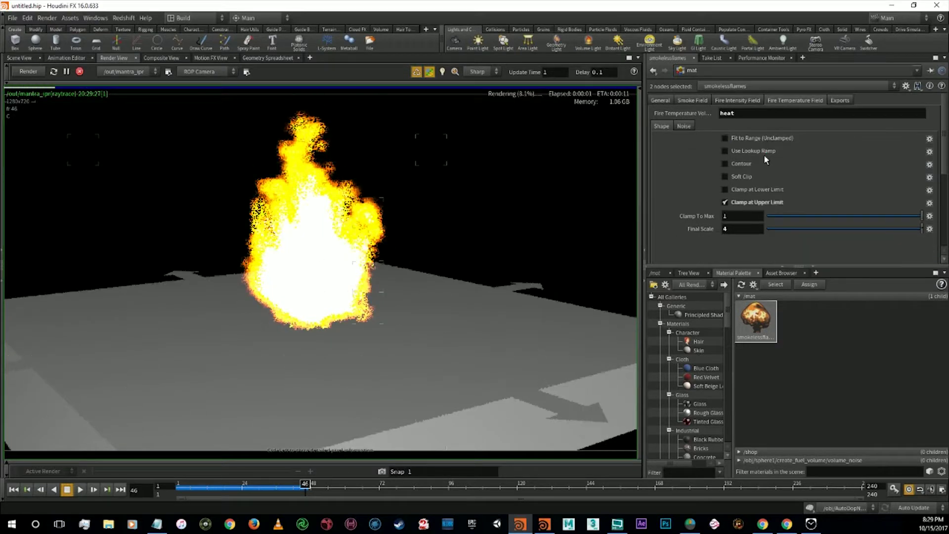
click(746, 177)
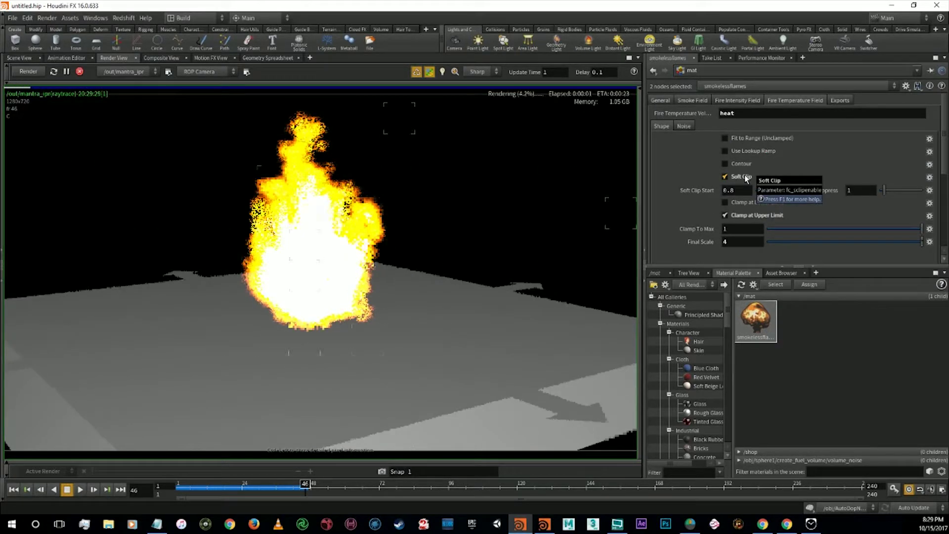
click(746, 177)
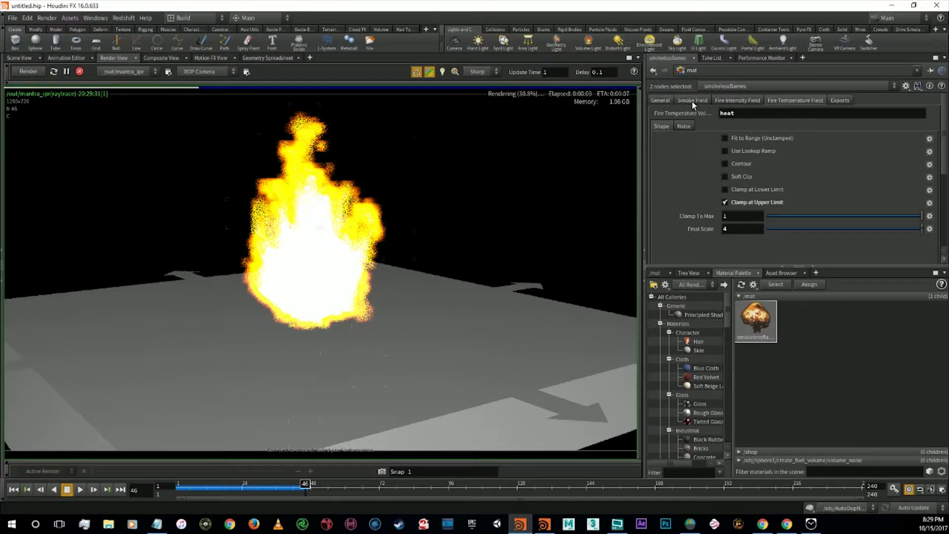
click(663, 102)
Rearrange the fire colour ramp keys, returning the far key to the bright end
scroll(807, 218, down, 2)
drag(794, 241, 740, 242)
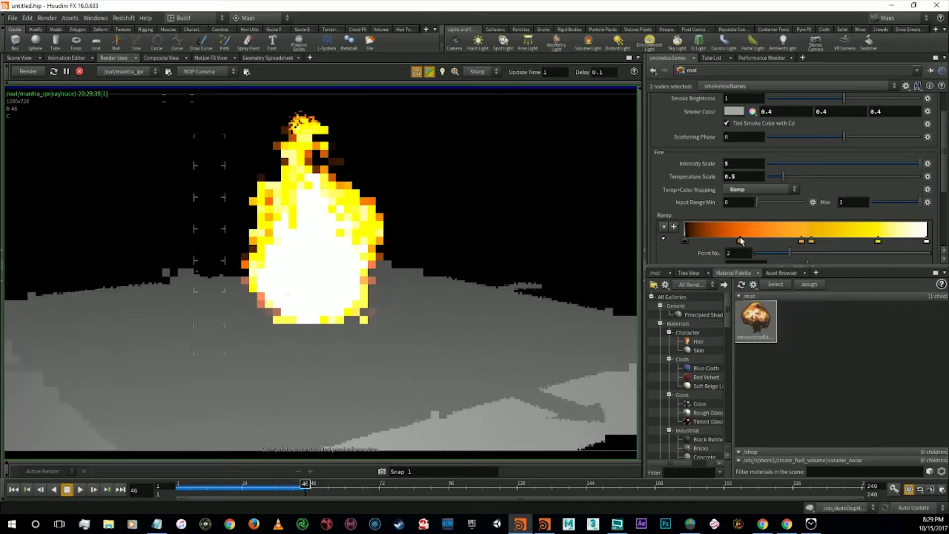
drag(878, 241, 910, 242)
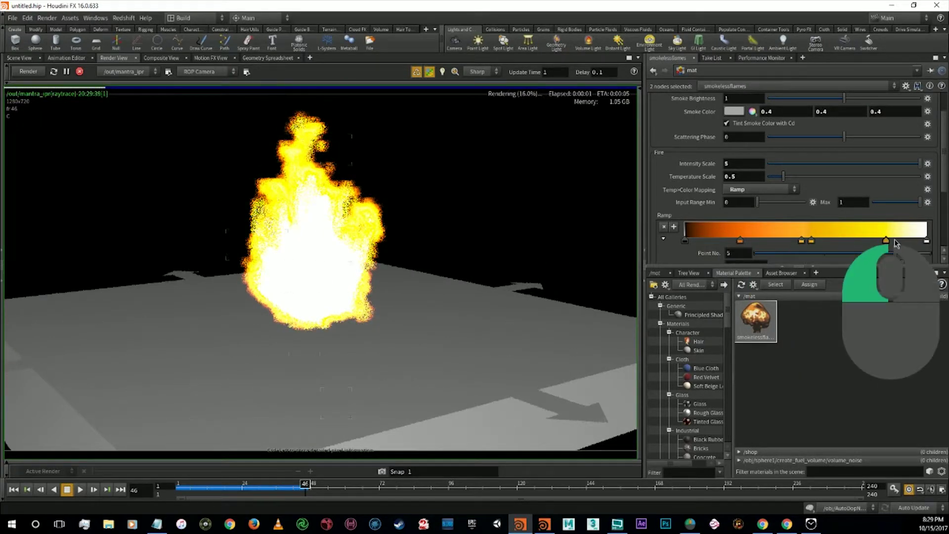
drag(909, 242, 853, 242)
mouse_move(926, 243)
mouse_down()
mouse_move(883, 242)
mouse_move(926, 242)
mouse_up()
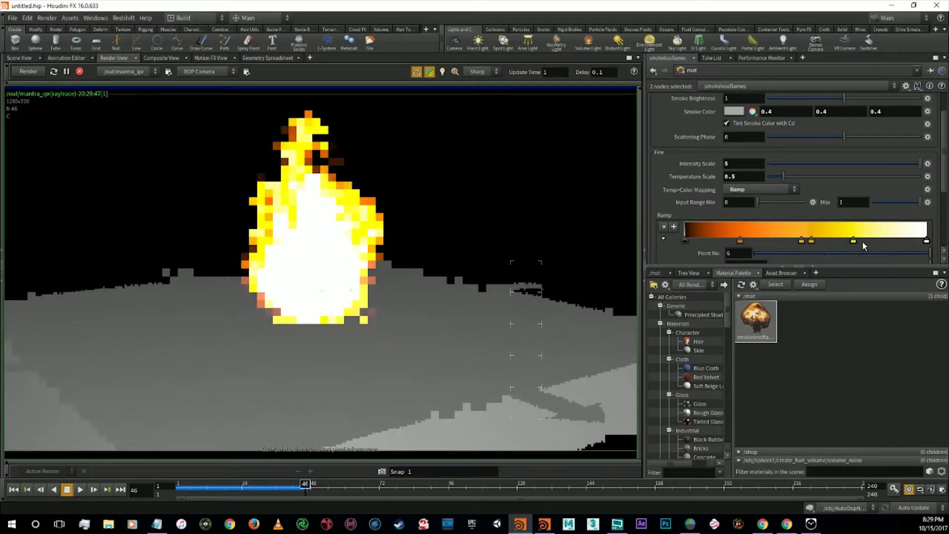
drag(854, 241, 909, 243)
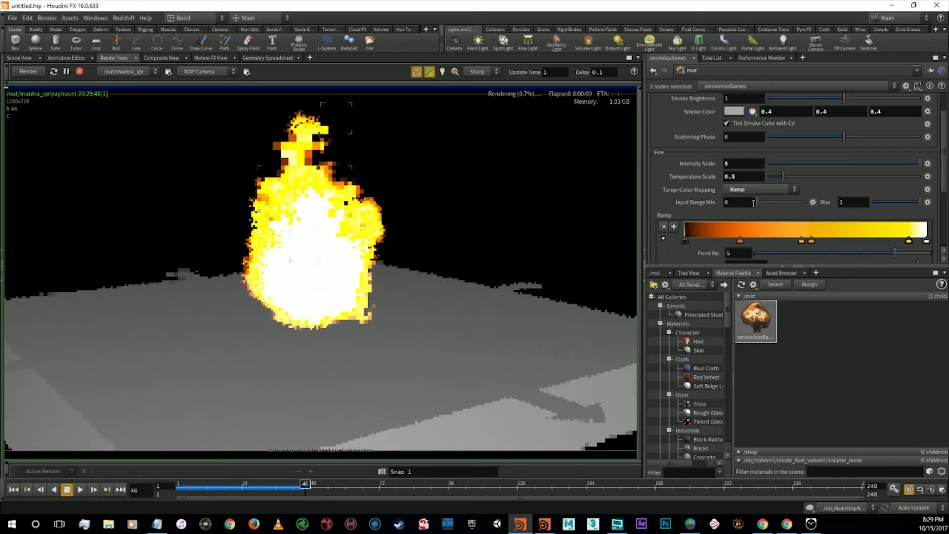
Set fire Intensity Scale to 1 and bunch ramp keys 2–4 toward the dark end
click(746, 164)
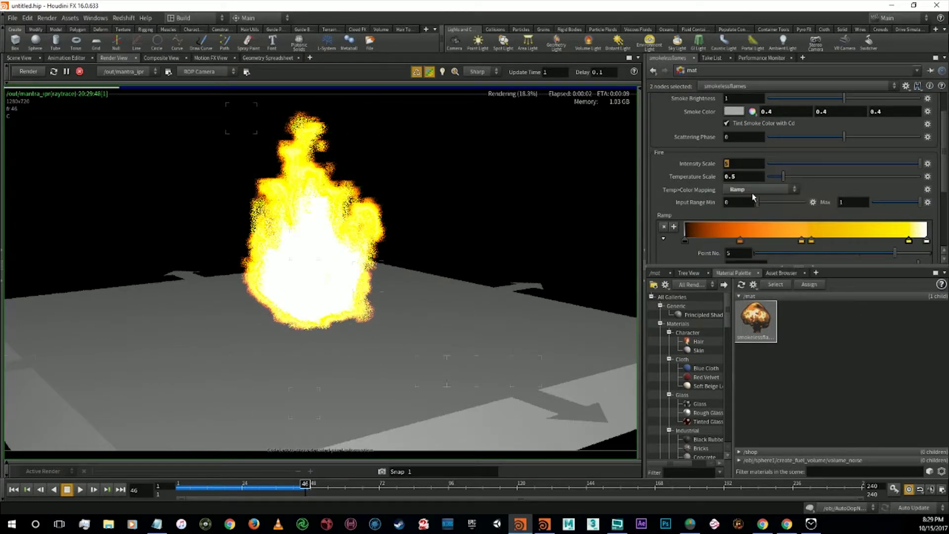
text(1)
key(Return)
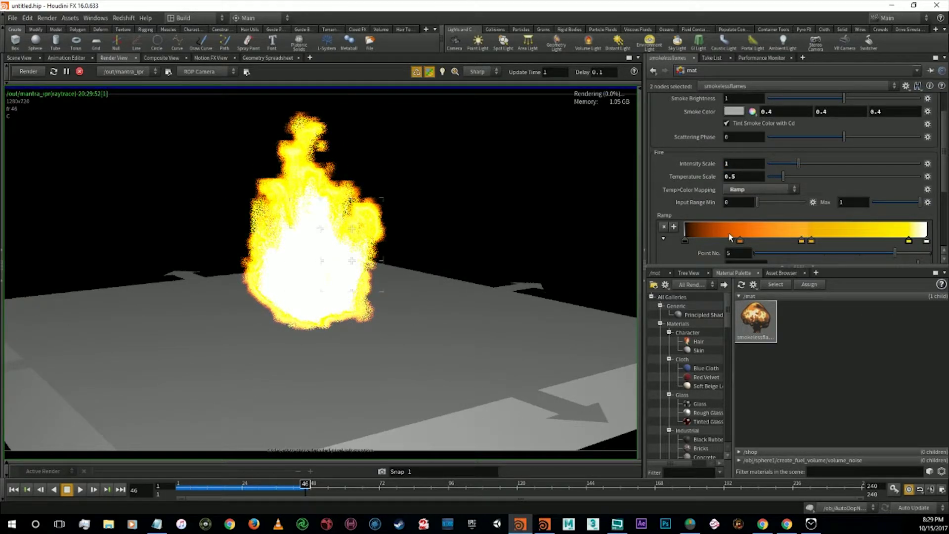
drag(739, 241, 714, 241)
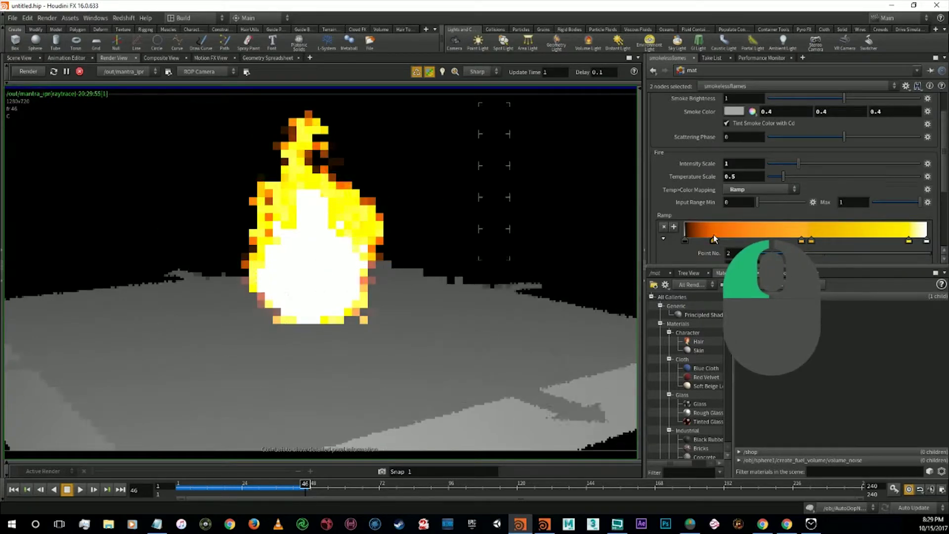
drag(801, 241, 725, 240)
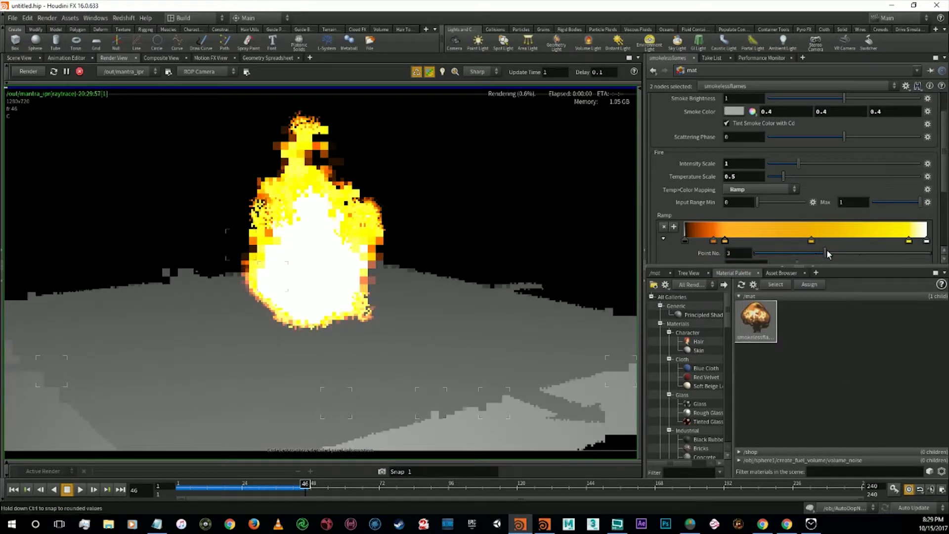
drag(812, 241, 736, 241)
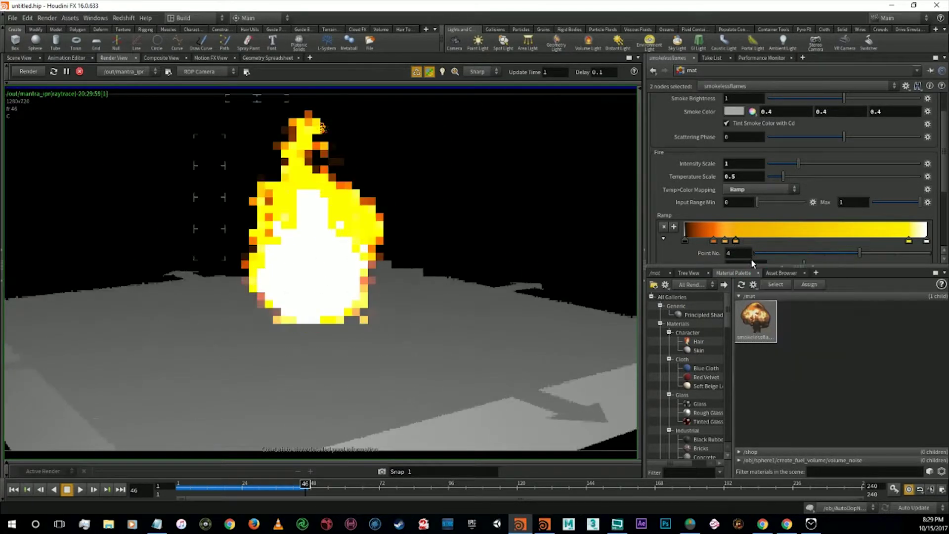
scroll(826, 234, down, 3)
scroll(785, 227, down, 1)
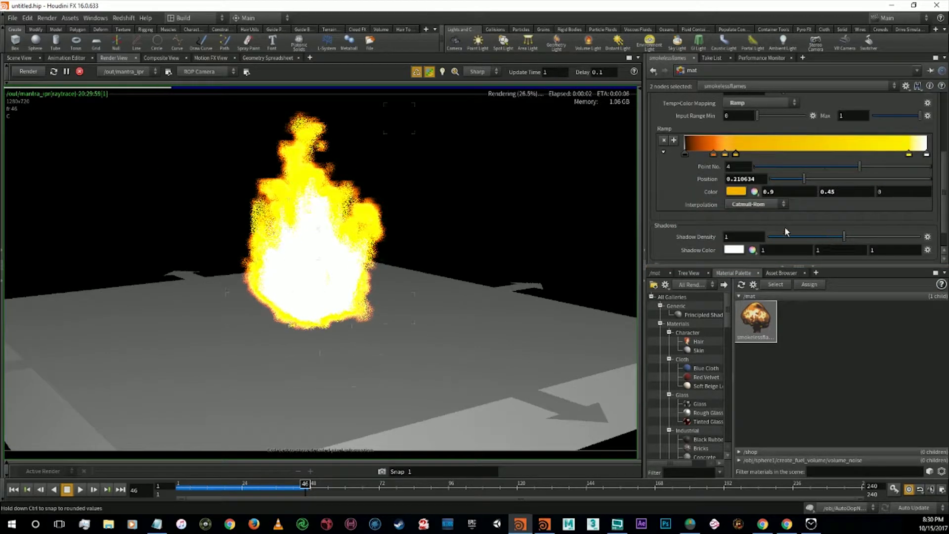
Set fire ramp point 4's interpolation to Hermite
click(758, 206)
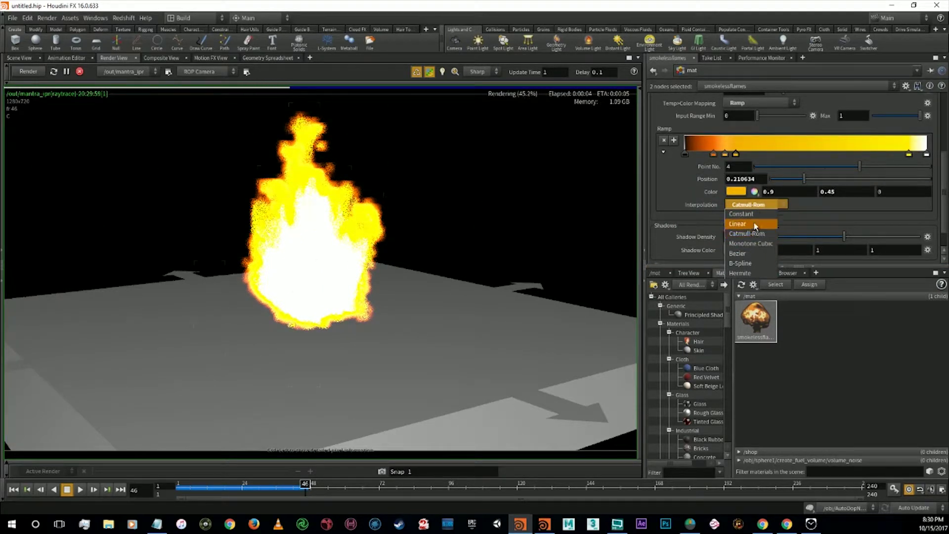
click(756, 224)
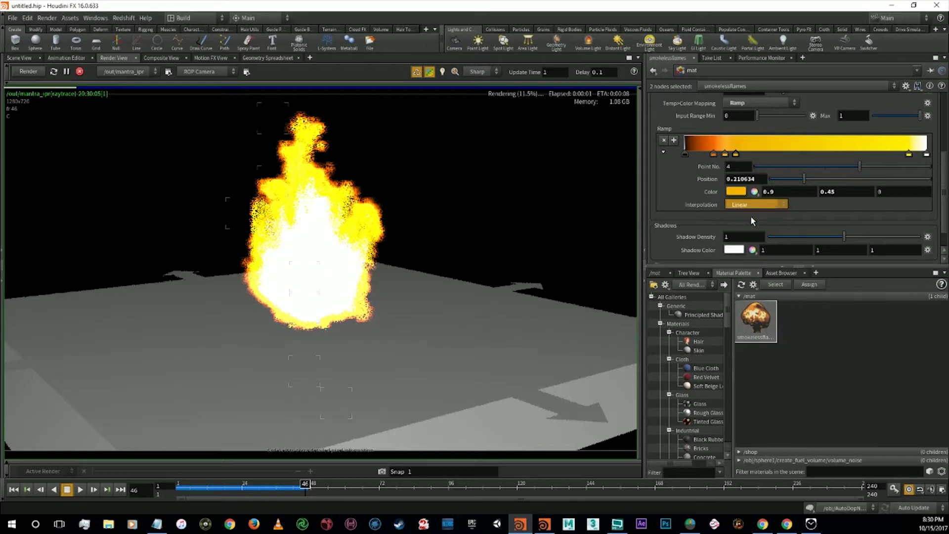
scroll(751, 213, up, 1)
click(758, 206)
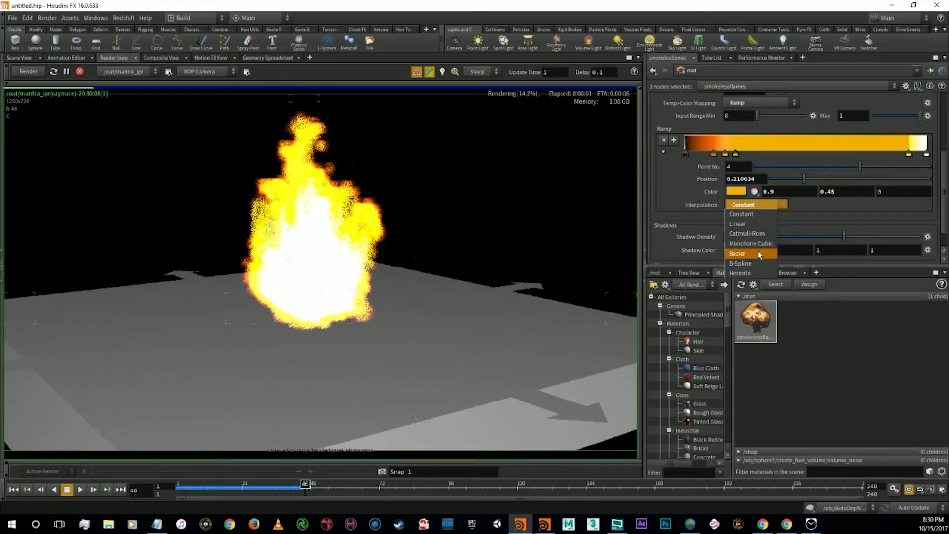
click(759, 274)
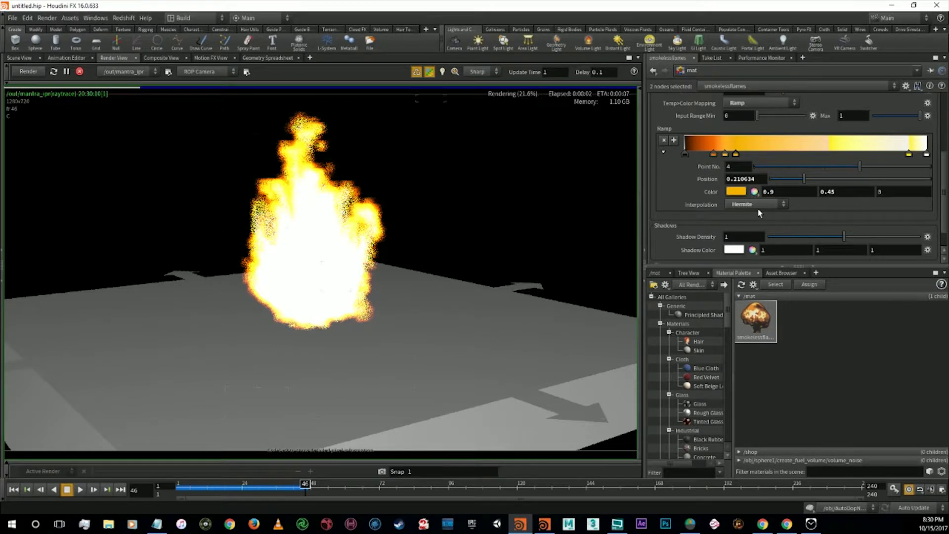
Keep the Temp>Color Mapping set to Ramp
scroll(801, 186, up, 2)
scroll(801, 185, up, 1)
scroll(801, 184, up, 1)
scroll(799, 177, up, 1)
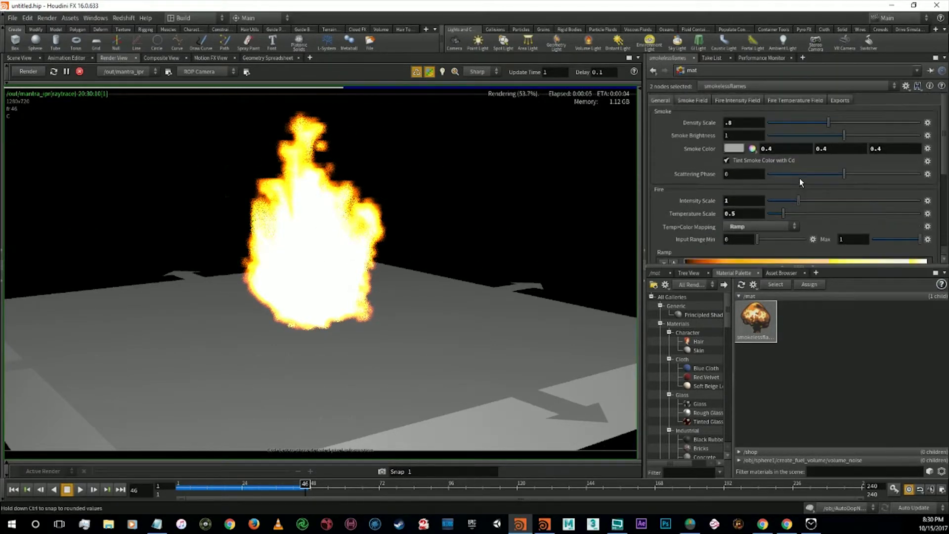
click(759, 227)
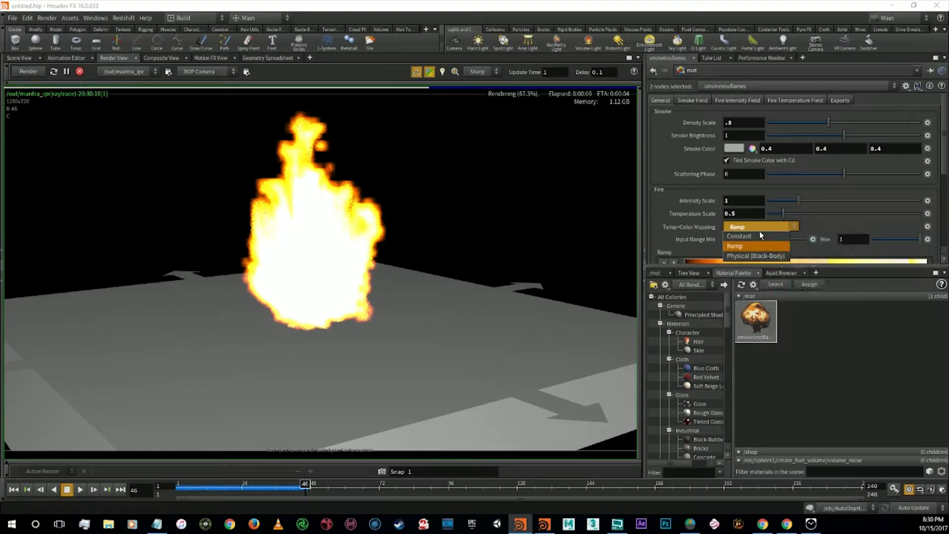
click(764, 230)
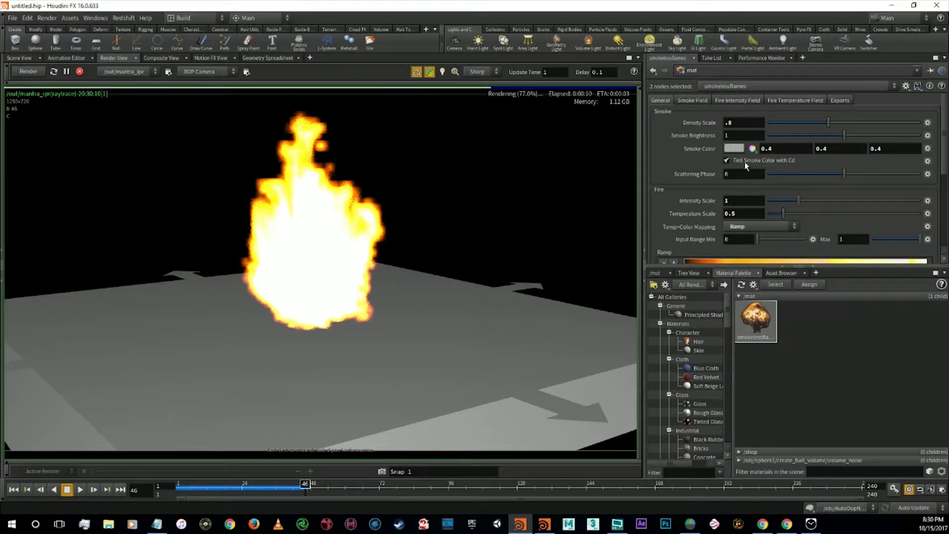
click(743, 102)
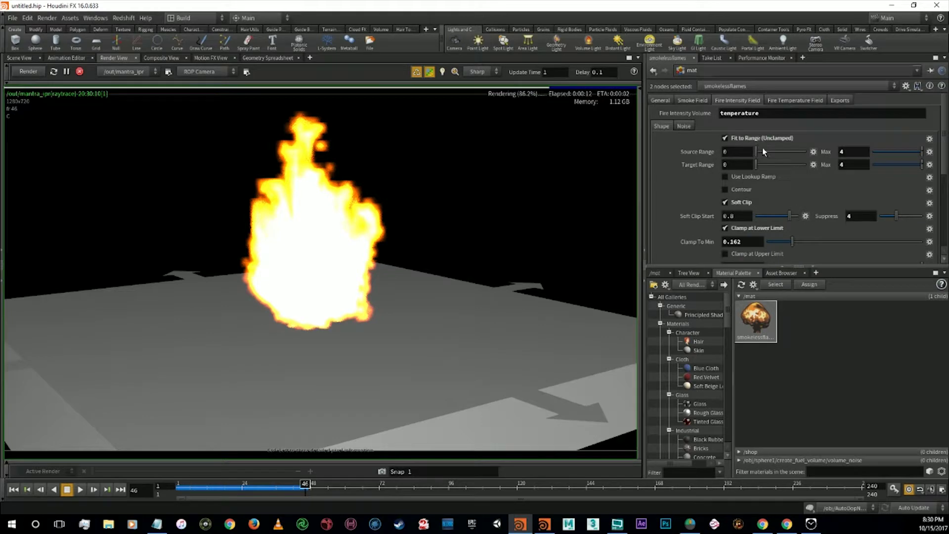
Turn off fire intensity fit range, soft clip and lower clamp; Final Scale 1
click(723, 139)
click(740, 177)
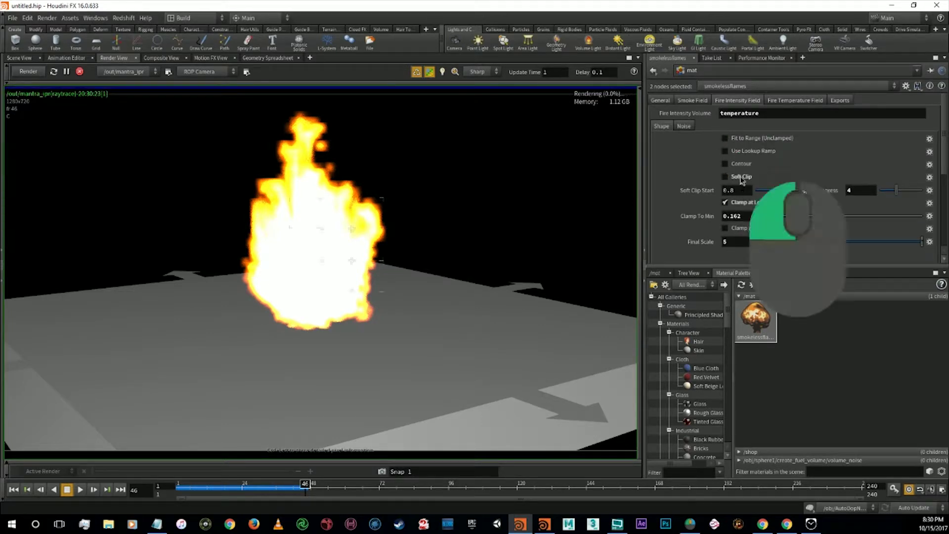
click(743, 190)
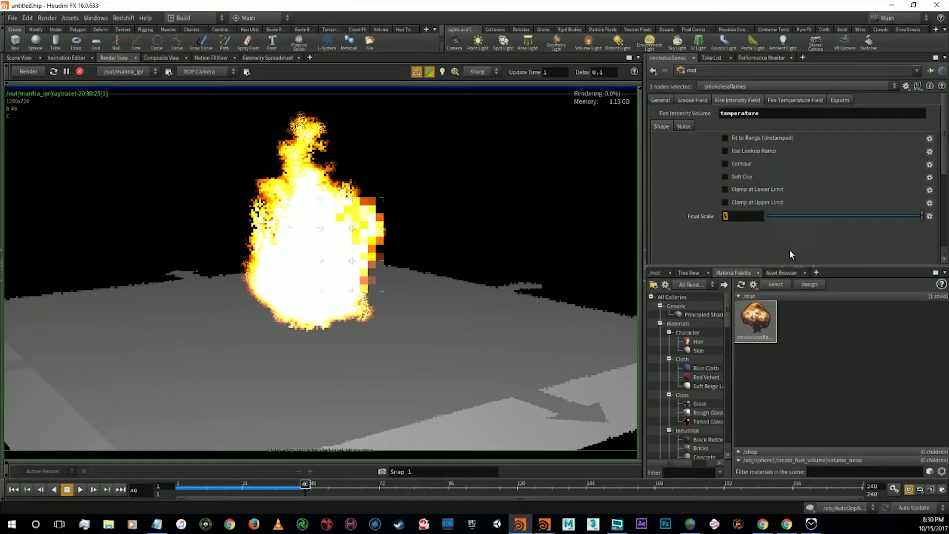
text(1)
key(Return)
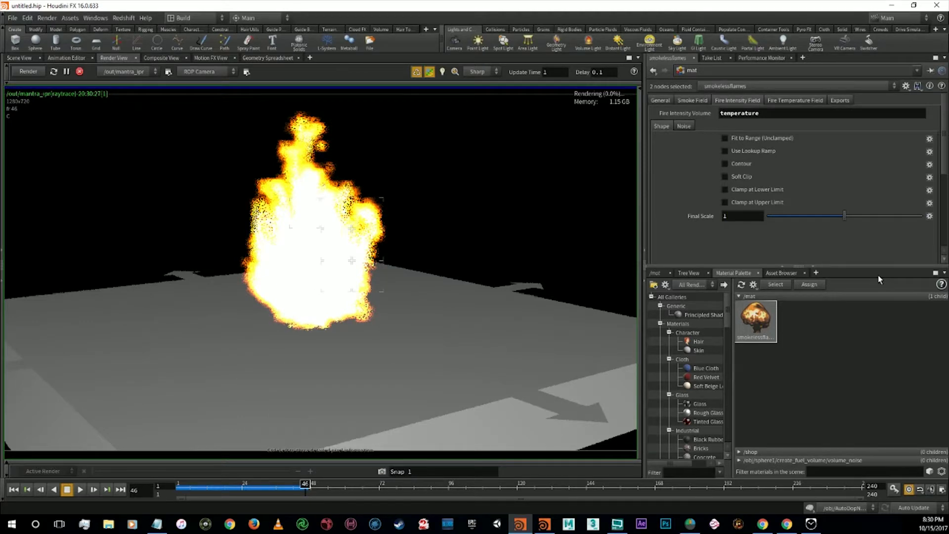
Remove the fire temperature upper clamp and set its Final Scale to 1
click(795, 99)
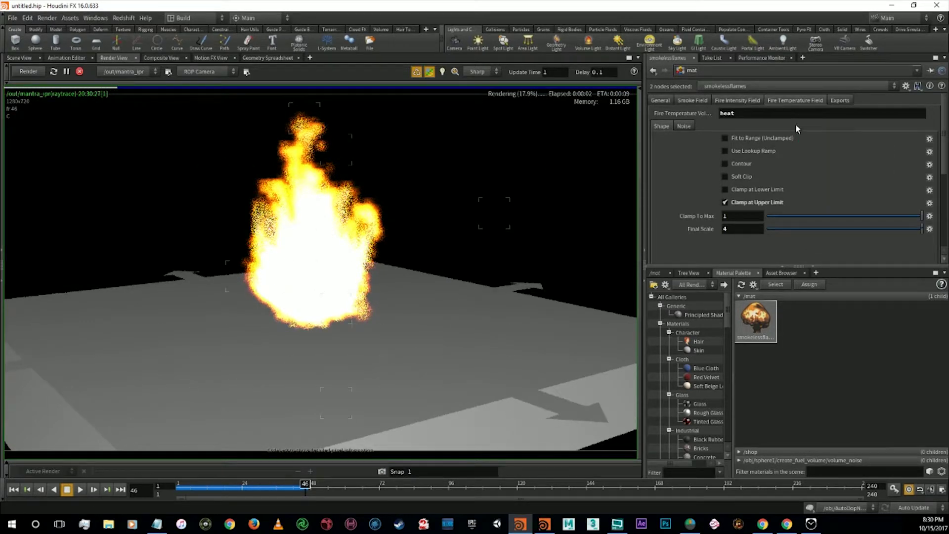
click(759, 201)
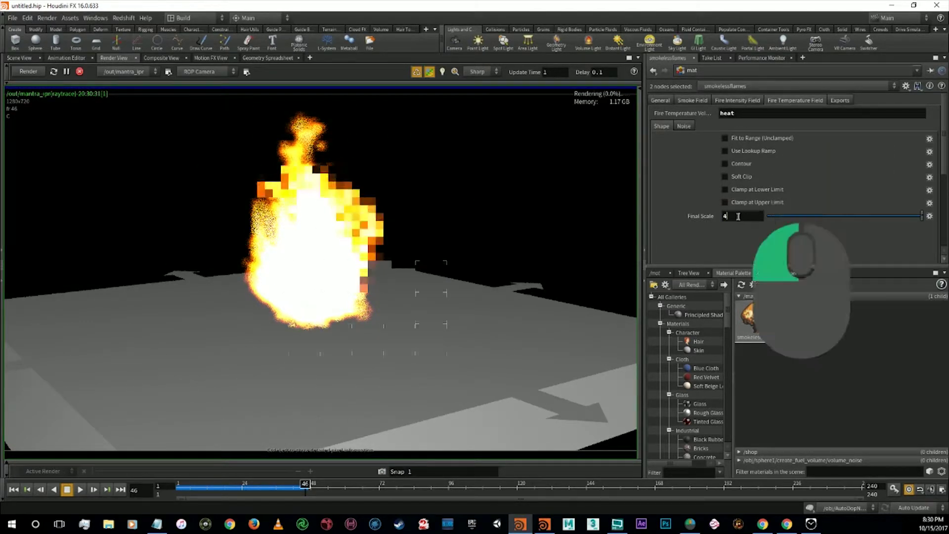
text(2)
key(Return)
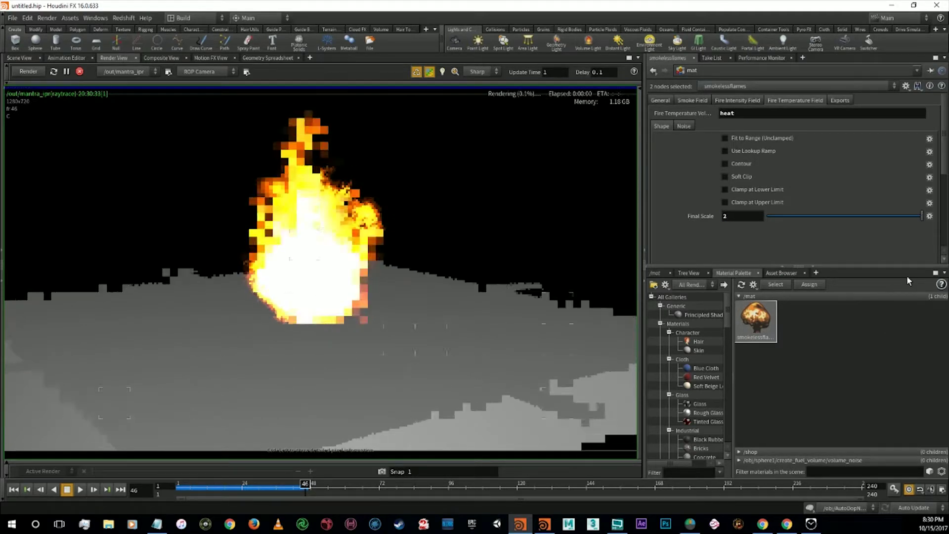
double_click(750, 214)
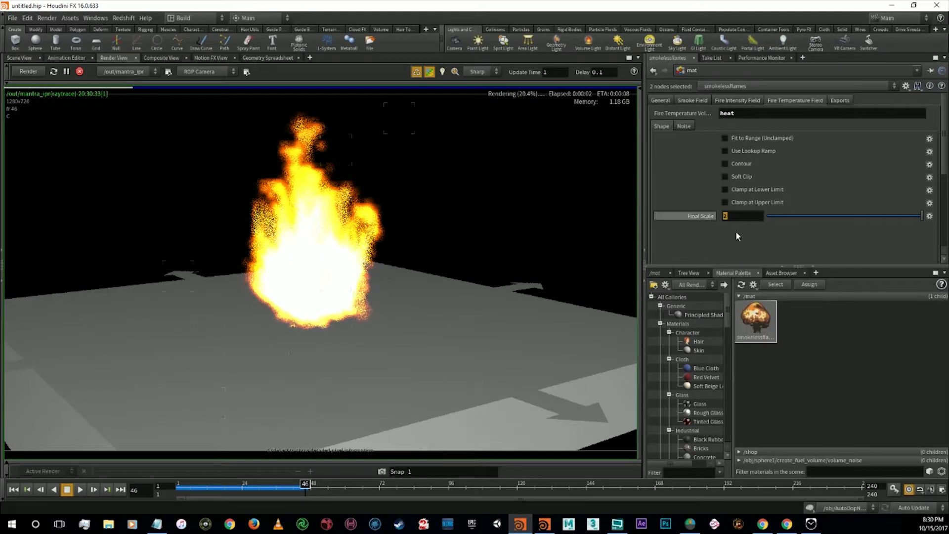
text(1)
key(Return)
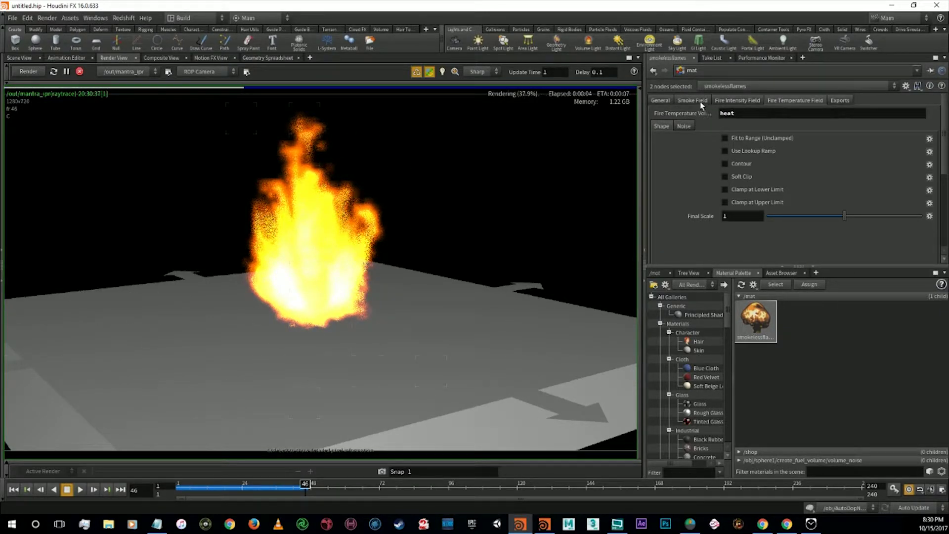
Disable noise on the fire intensity field
click(738, 99)
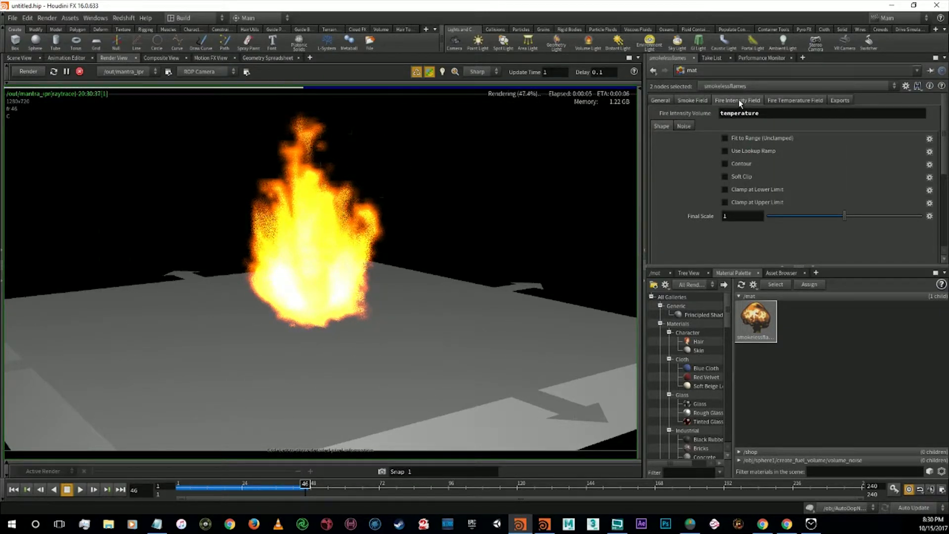
click(685, 126)
click(748, 138)
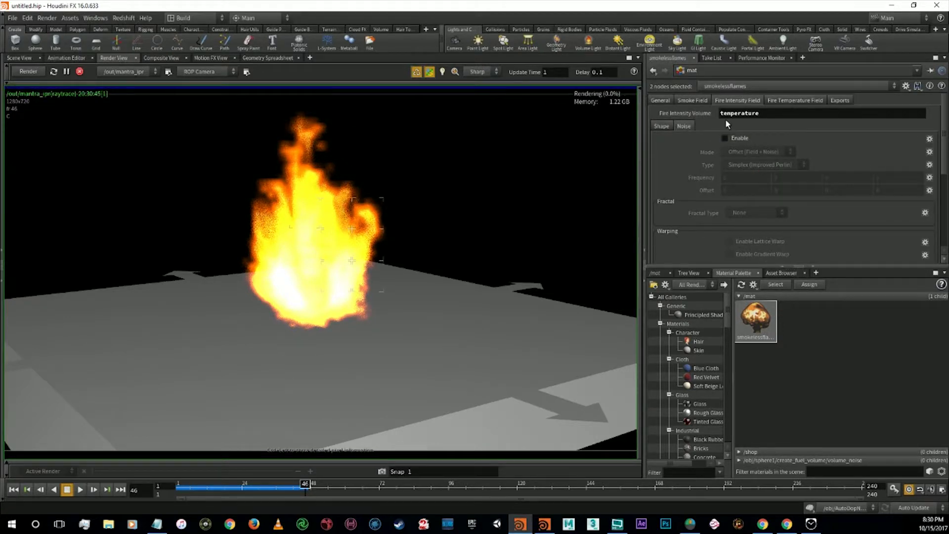
click(665, 100)
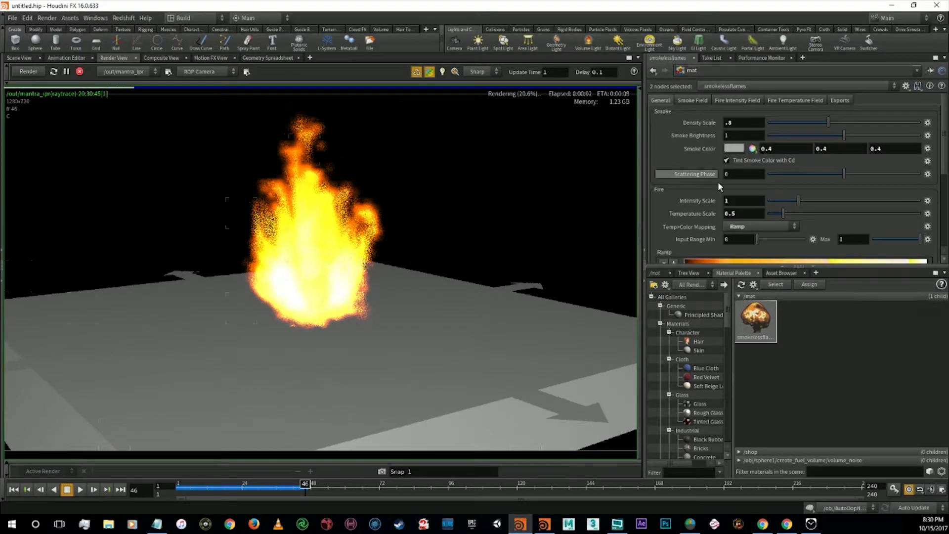
Switch fire ramp point 4 to Linear interpolation
scroll(718, 184, down, 2)
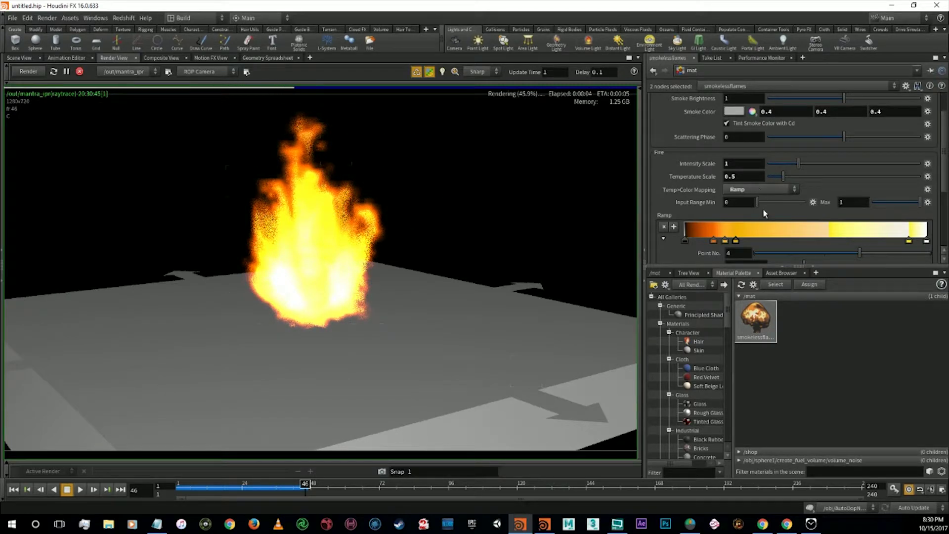
scroll(763, 213, down, 2)
click(761, 253)
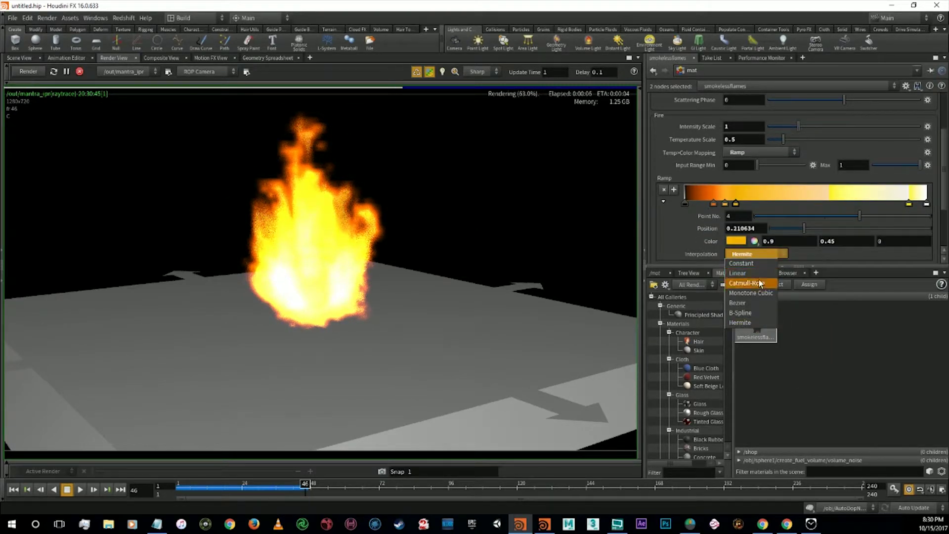
click(755, 274)
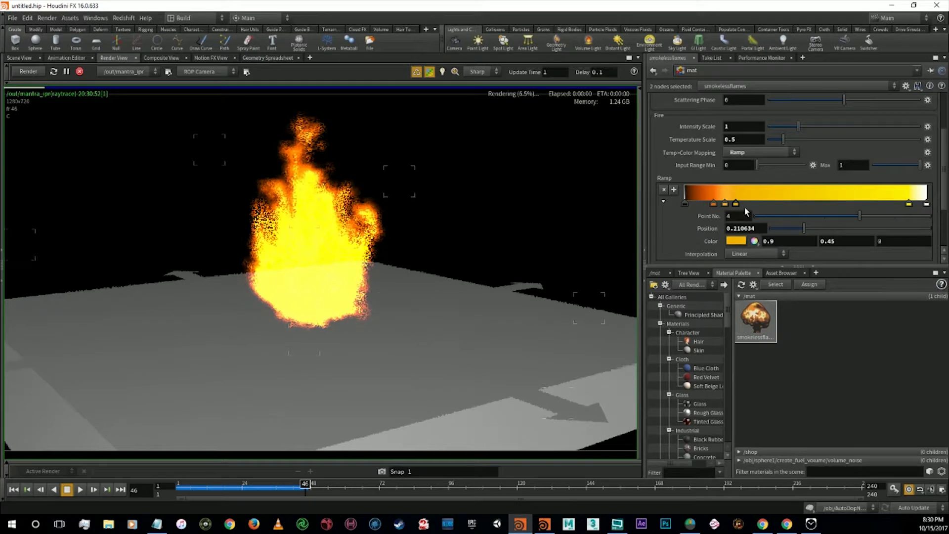
mouse_move(735, 203)
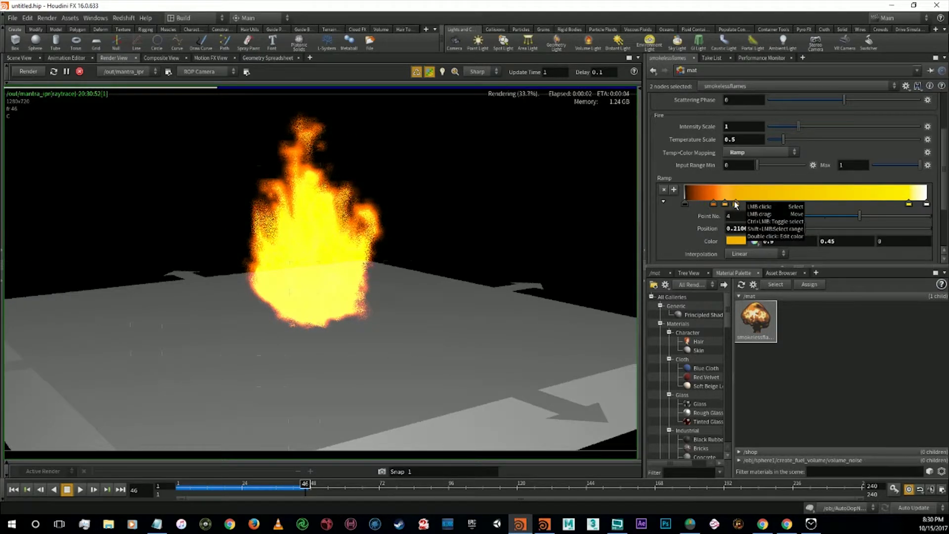
Spread the orange ramp keys toward the hot end and add a red key near the low end
drag(736, 204, 841, 203)
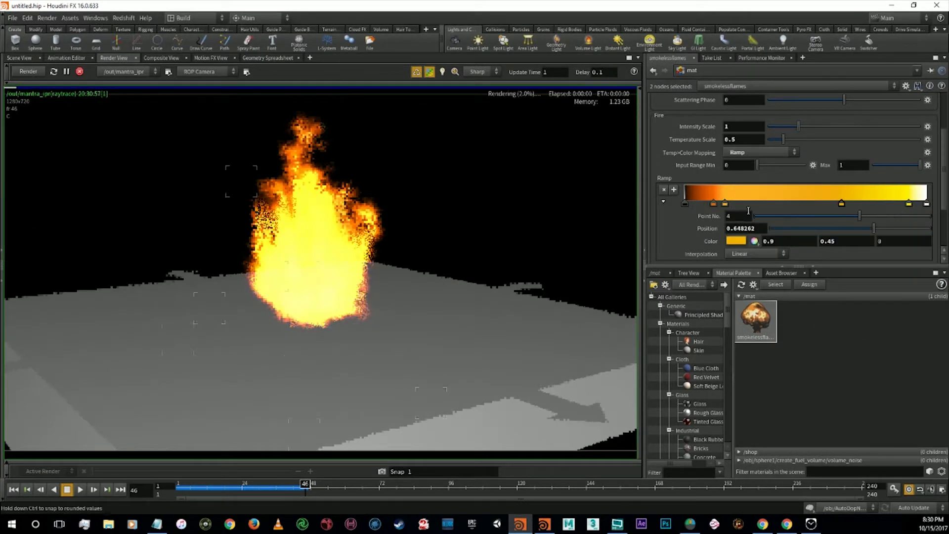
drag(725, 203, 810, 203)
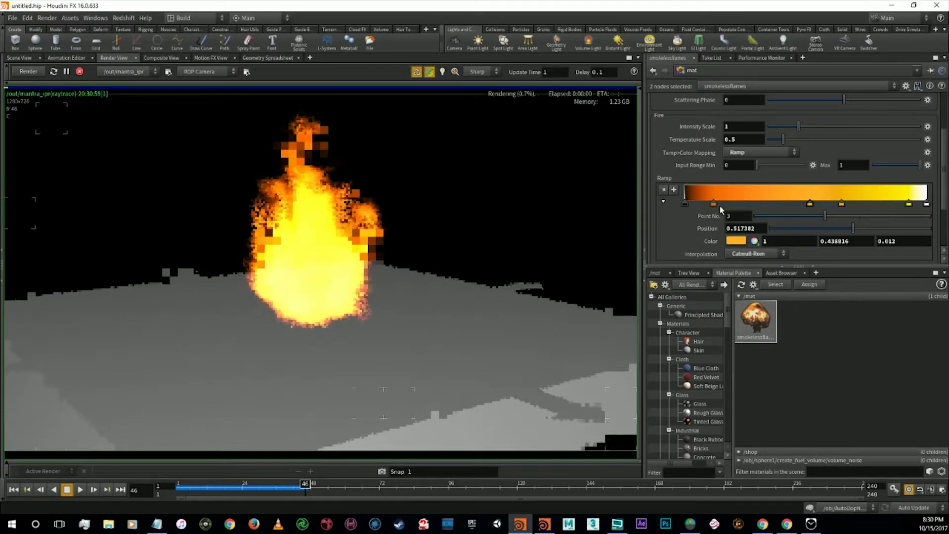
drag(713, 203, 753, 204)
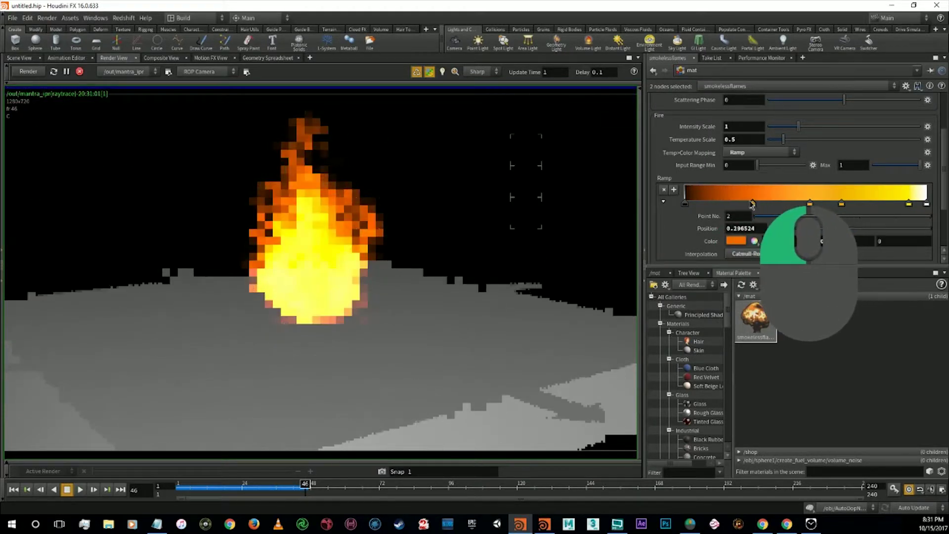
click(708, 197)
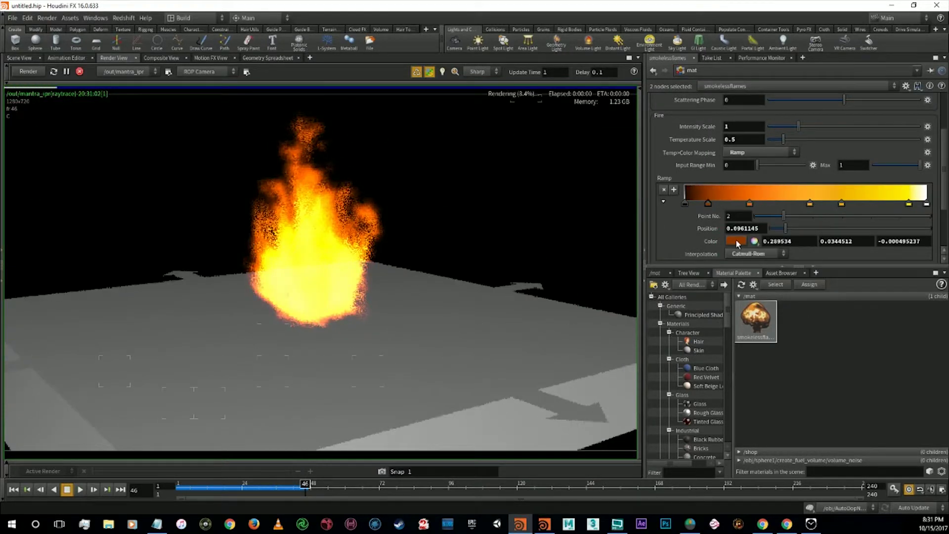
click(736, 242)
click(715, 160)
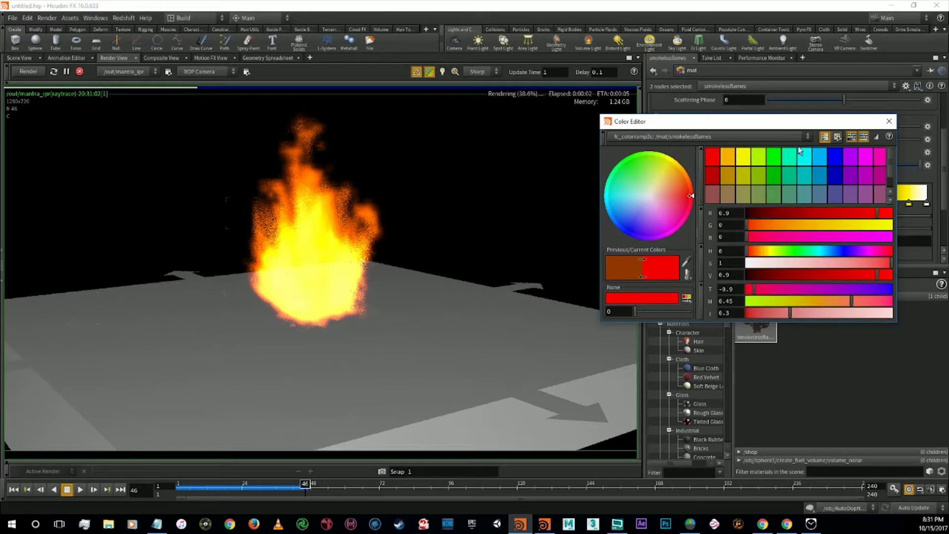
Make the low-end ramp key deep red (0.9, 0.0126, 0.0126) and nudge it toward the start
click(889, 121)
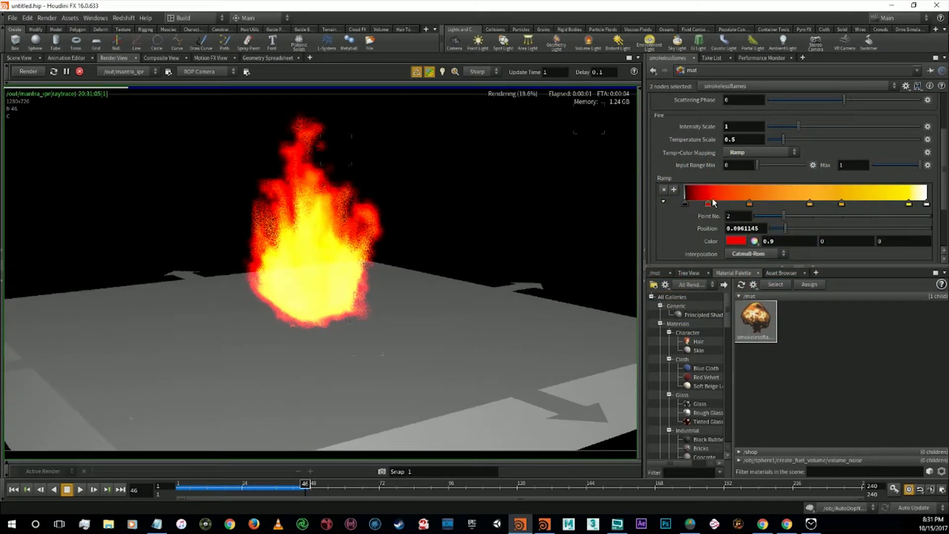
click(736, 241)
drag(841, 262, 891, 259)
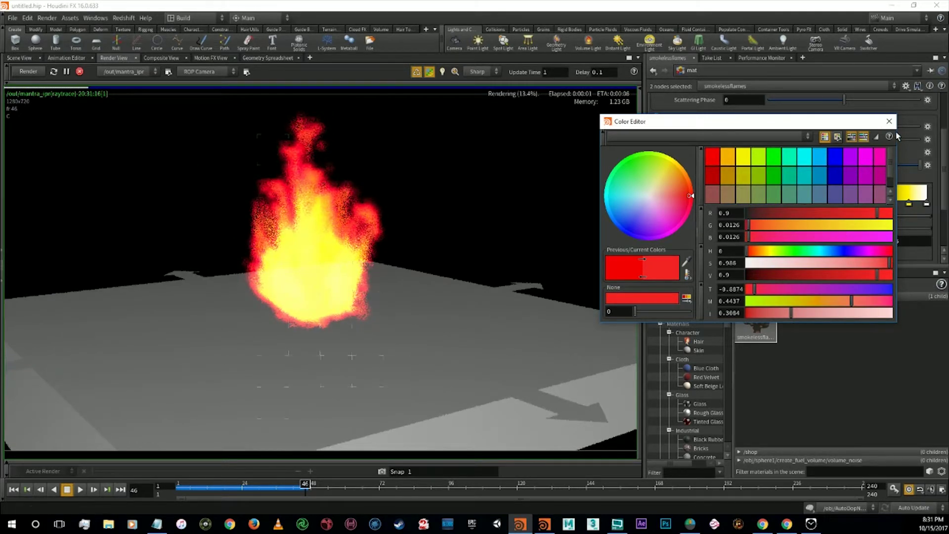
click(889, 121)
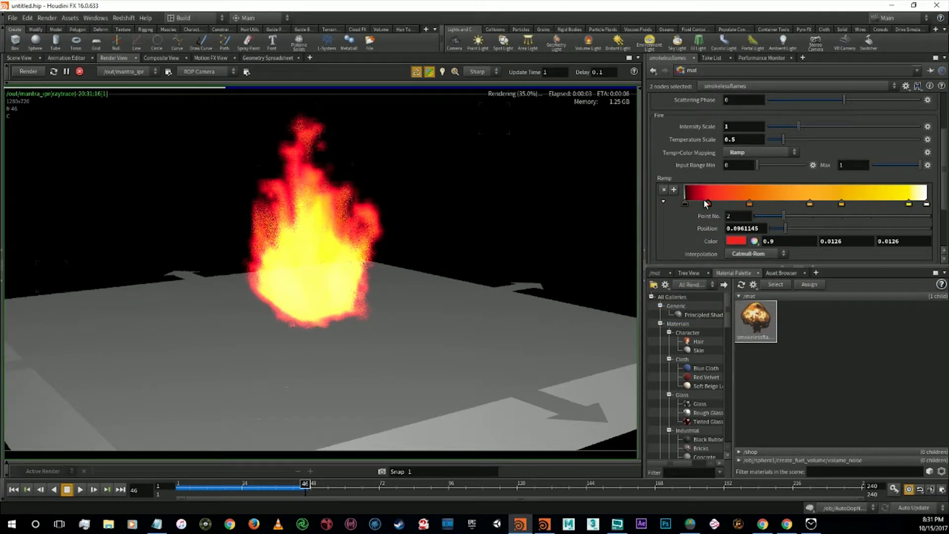
mouse_move(708, 204)
mouse_down()
mouse_move(696, 204)
mouse_move(708, 206)
mouse_up()
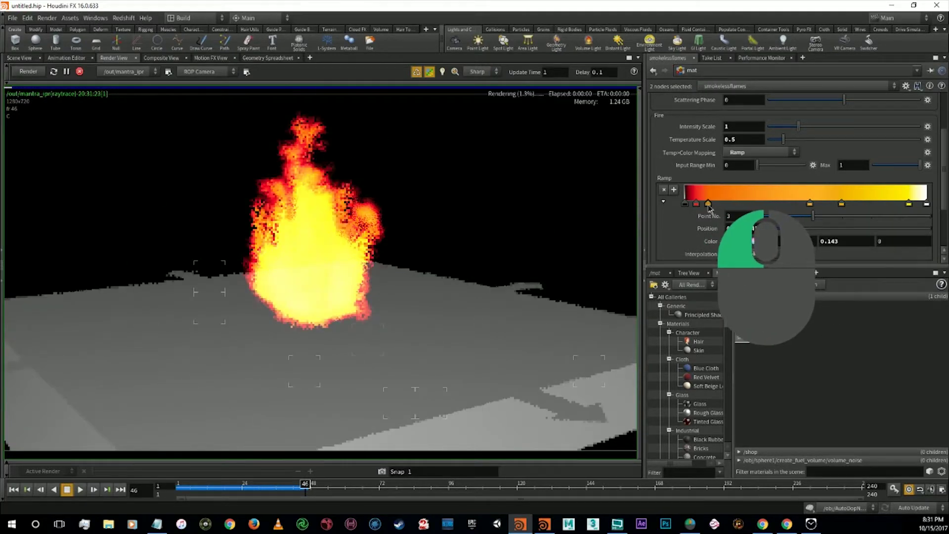
Slide the fourth fire ramp key left and delete the key near the ramp's right end
drag(809, 204, 721, 208)
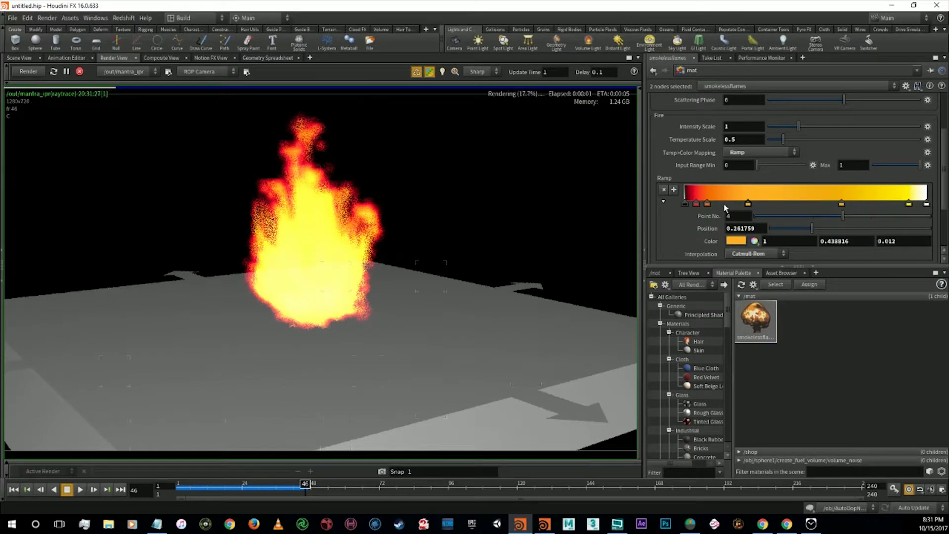
right_click(920, 204)
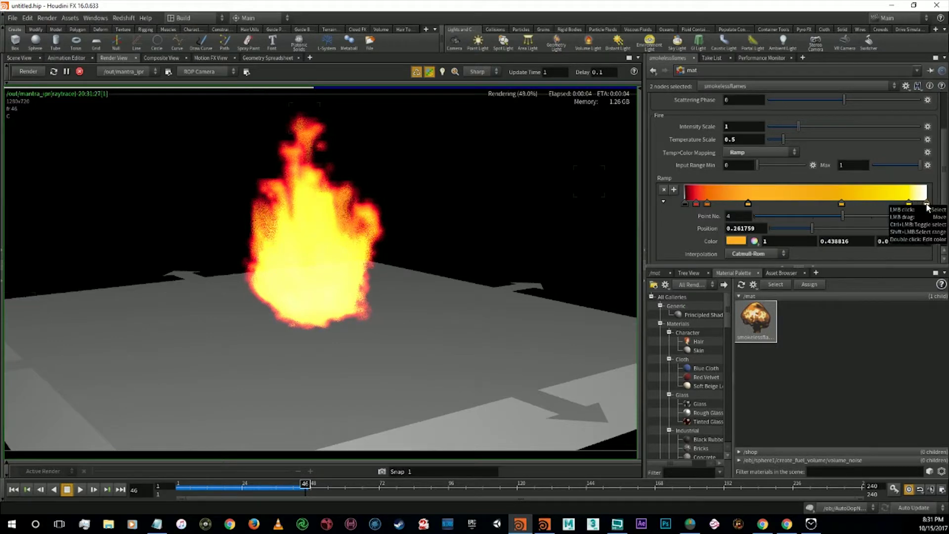
click(907, 226)
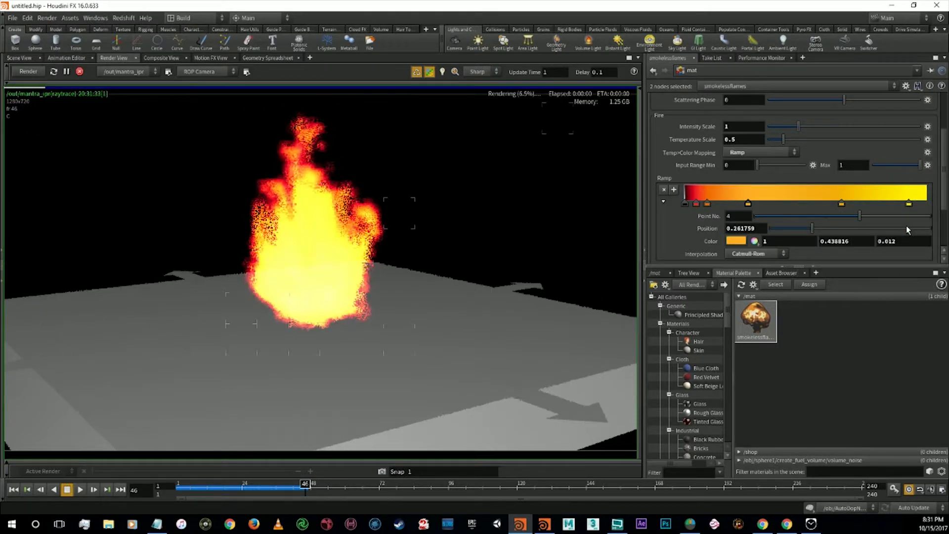
click(926, 205)
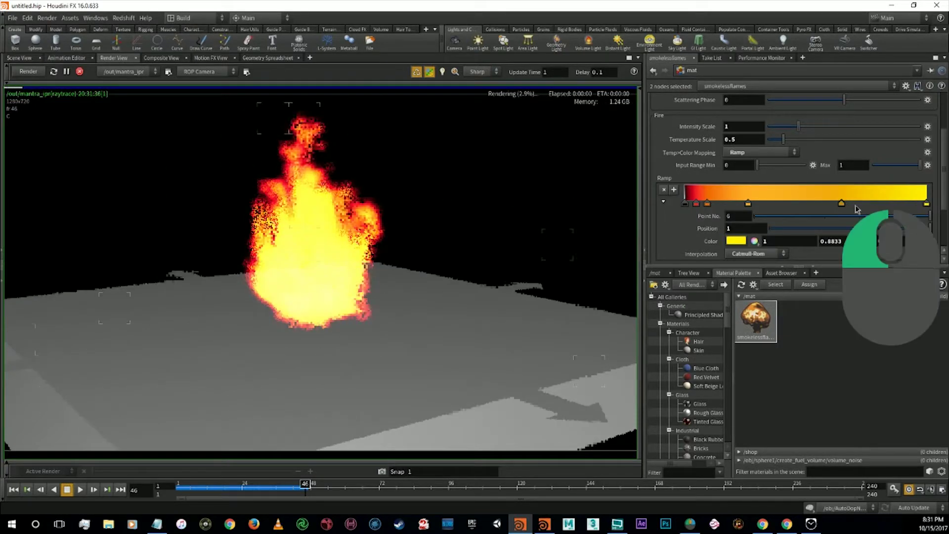
Add a fire ramp key at 0.437628 and a red key at the low end, then show the smokelessflames shader
click(904, 204)
drag(909, 209, 791, 204)
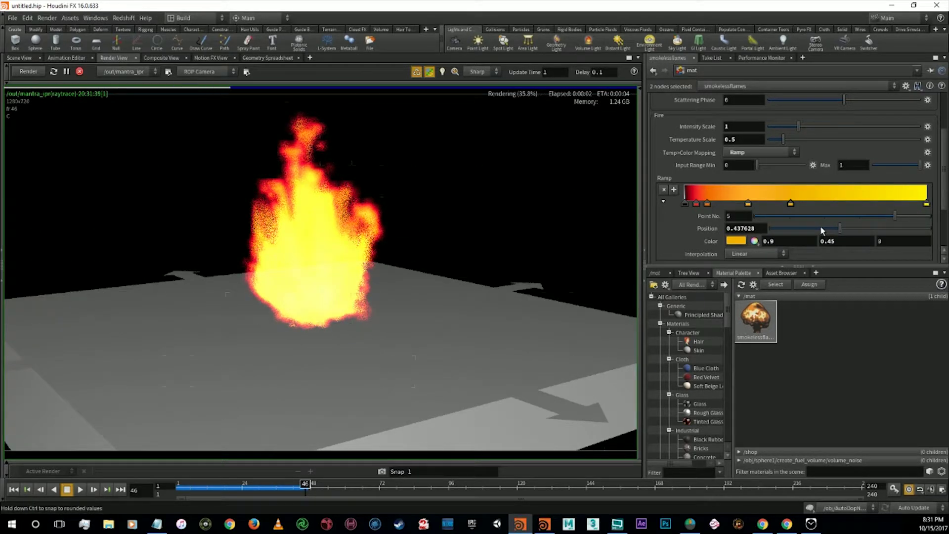
click(695, 203)
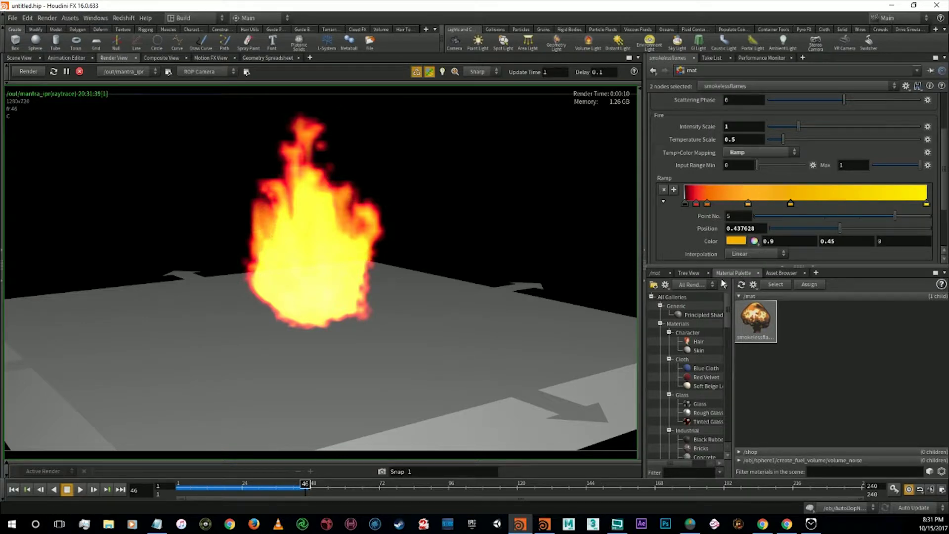
click(655, 273)
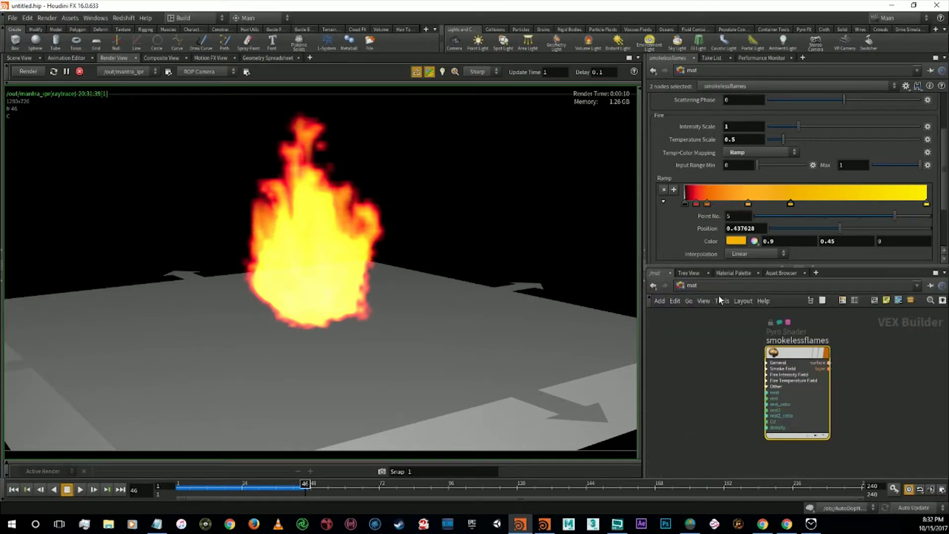
Go to the /out network and move mantra_ipr up to make room
click(713, 292)
click(730, 331)
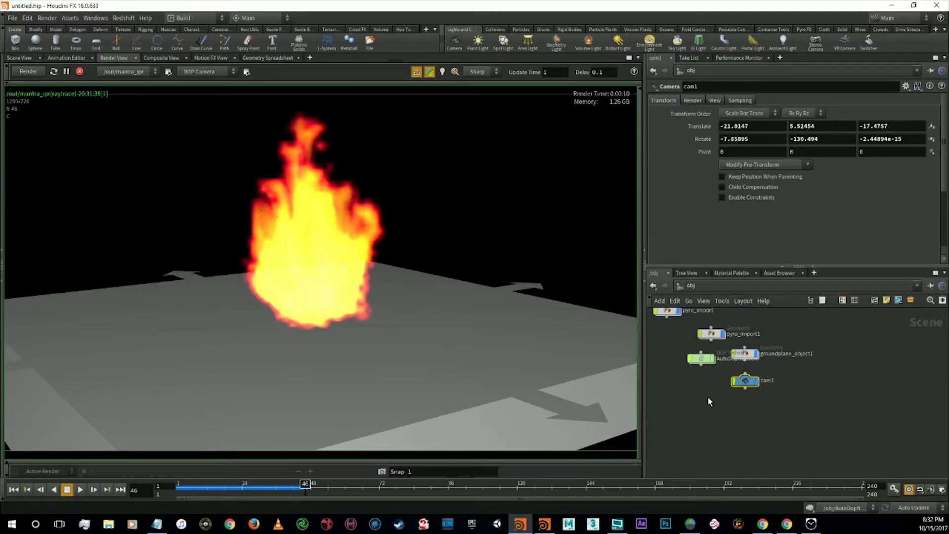
click(717, 286)
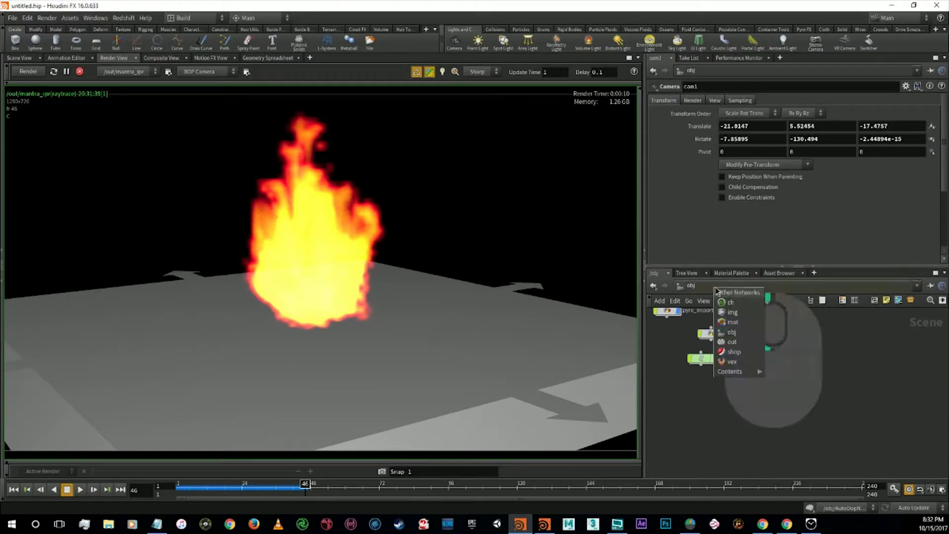
click(731, 342)
drag(796, 393, 823, 344)
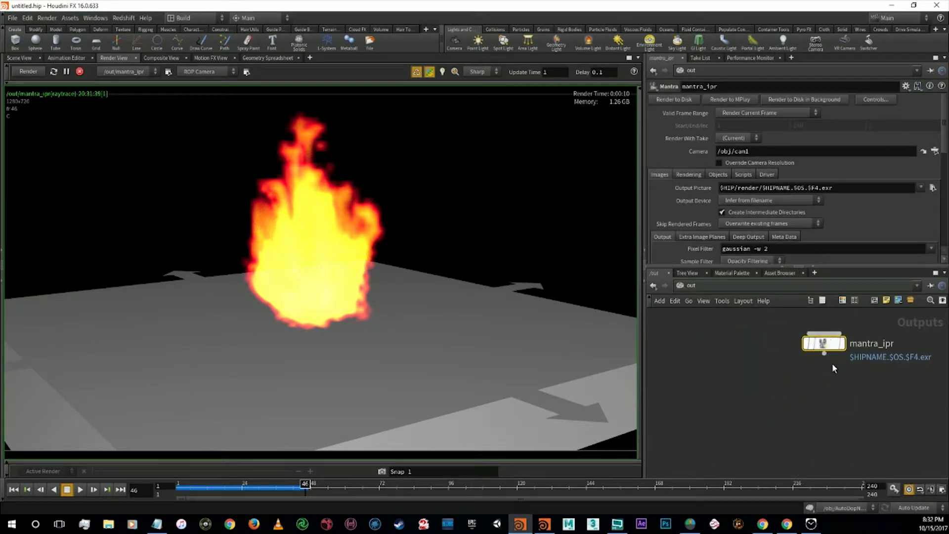
Add a Mantra node, mantra1, placed below mantra_ipr, via the 'mant' search
key(Tab)
text(mant)
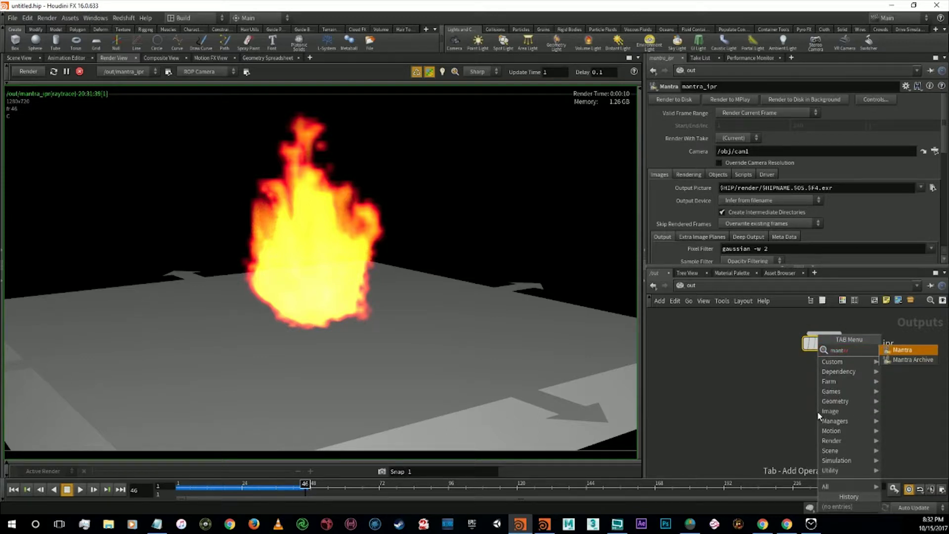
key(Return)
click(818, 414)
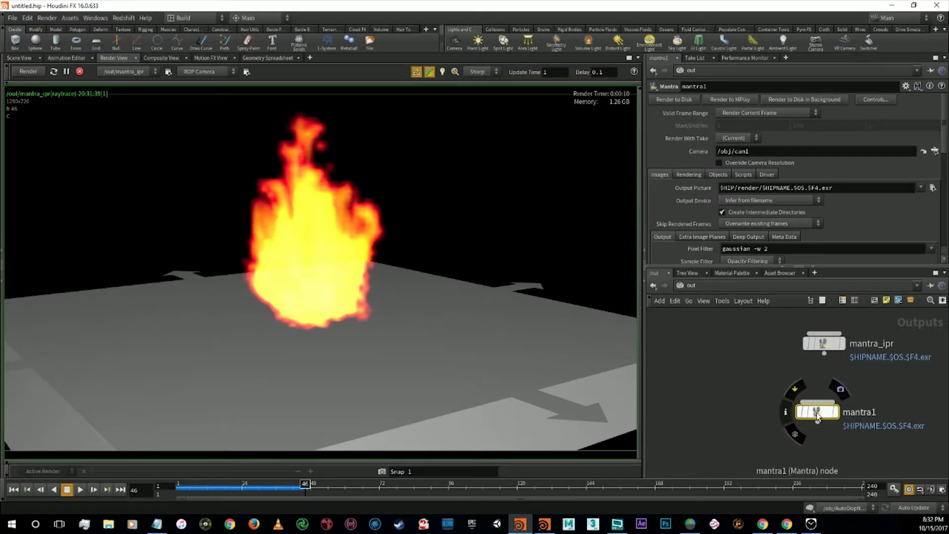
drag(818, 416, 740, 384)
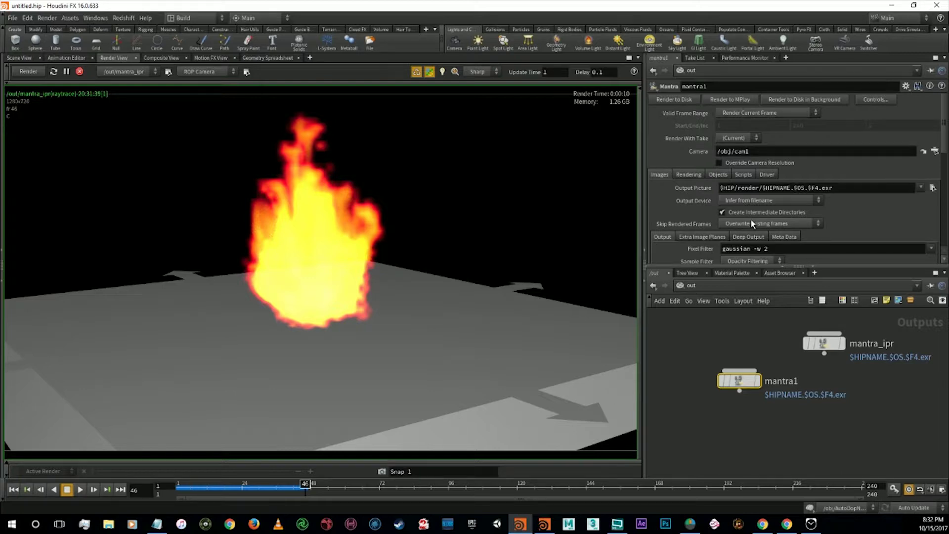
click(702, 237)
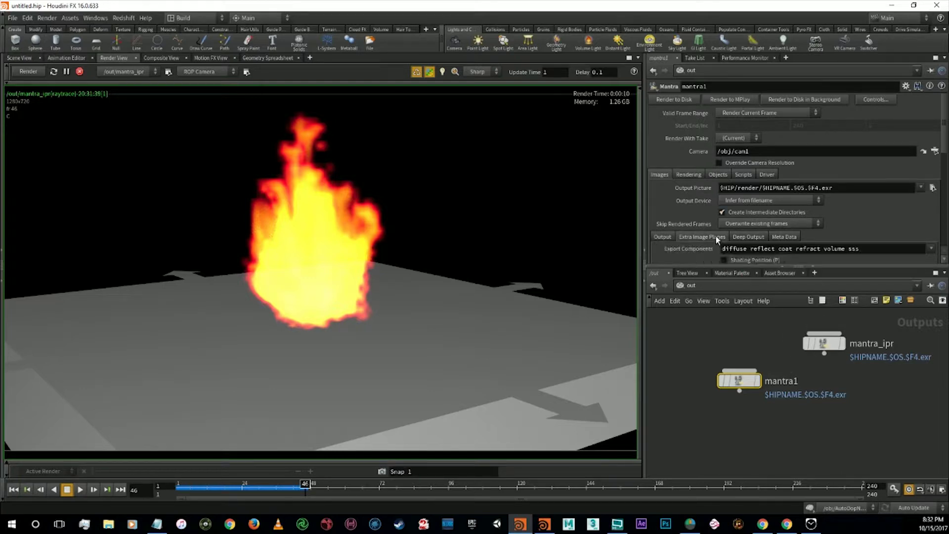
Enable the SSS Single/Multi and Surface Unlit Base Color extra image planes on mantra1
scroll(722, 232, down, 3)
scroll(723, 232, down, 5)
scroll(723, 233, down, 1)
scroll(723, 232, down, 1)
scroll(723, 232, down, 1)
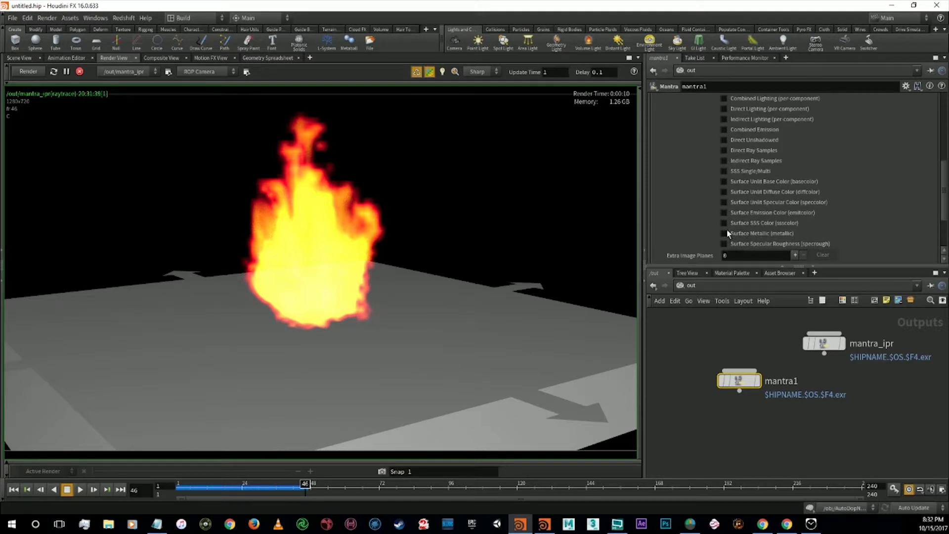
click(724, 224)
click(729, 171)
click(724, 223)
scroll(858, 218, up, 3)
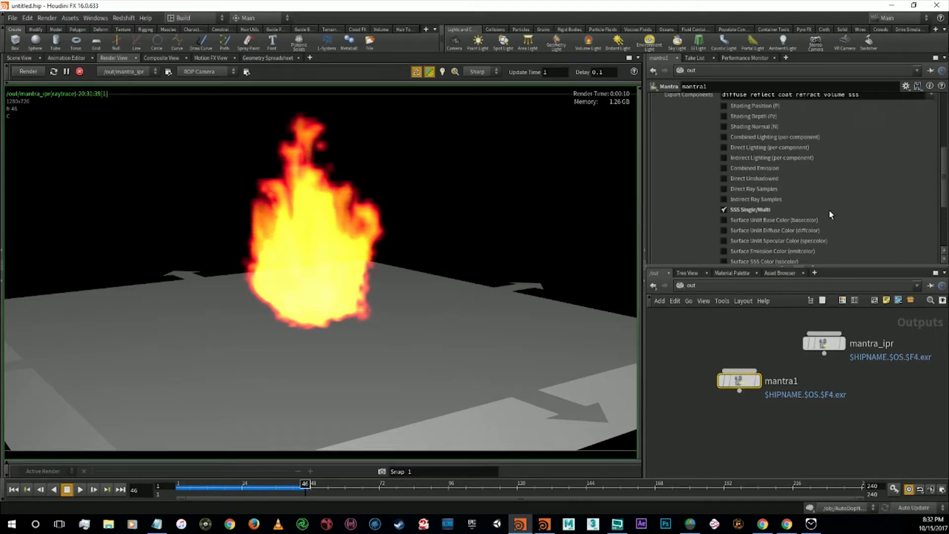
click(723, 220)
Add one extra image plane, leaving Combined Lighting (per-component) unchecked
scroll(846, 214, up, 1)
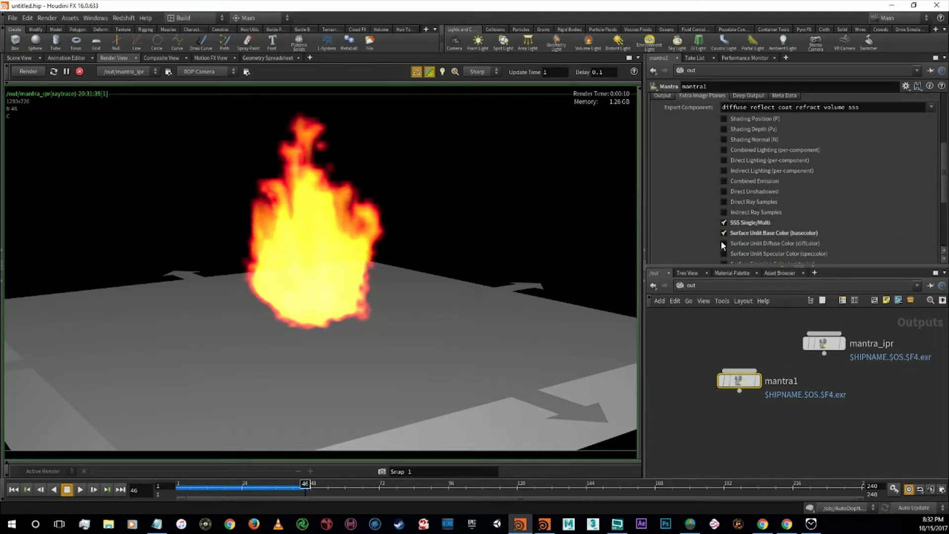
scroll(855, 212, up, 2)
scroll(853, 219, up, 2)
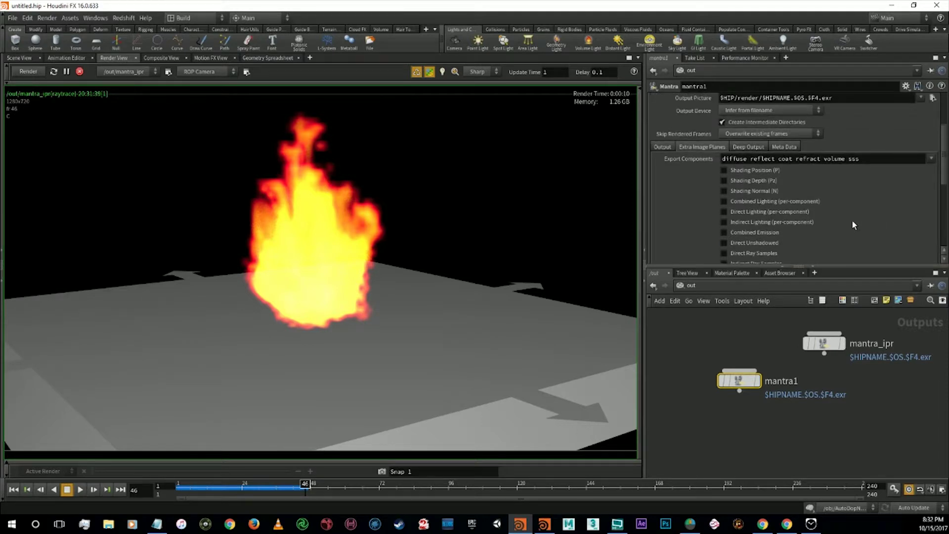
click(723, 200)
click(725, 202)
scroll(769, 249, down, 2)
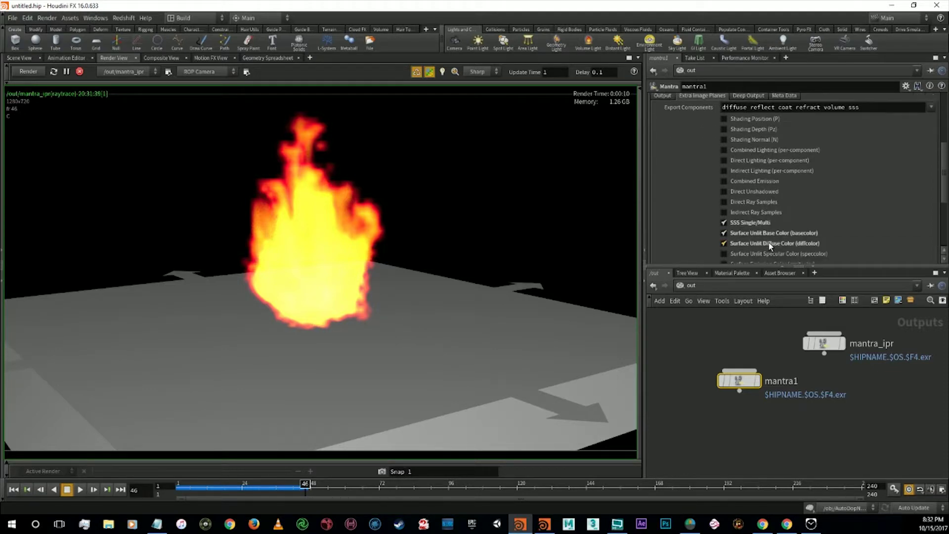
scroll(774, 237, down, 2)
scroll(773, 237, down, 2)
click(794, 218)
scroll(823, 236, down, 4)
Set the extra image plane's VEX variable to Cf and add a second plane
click(930, 137)
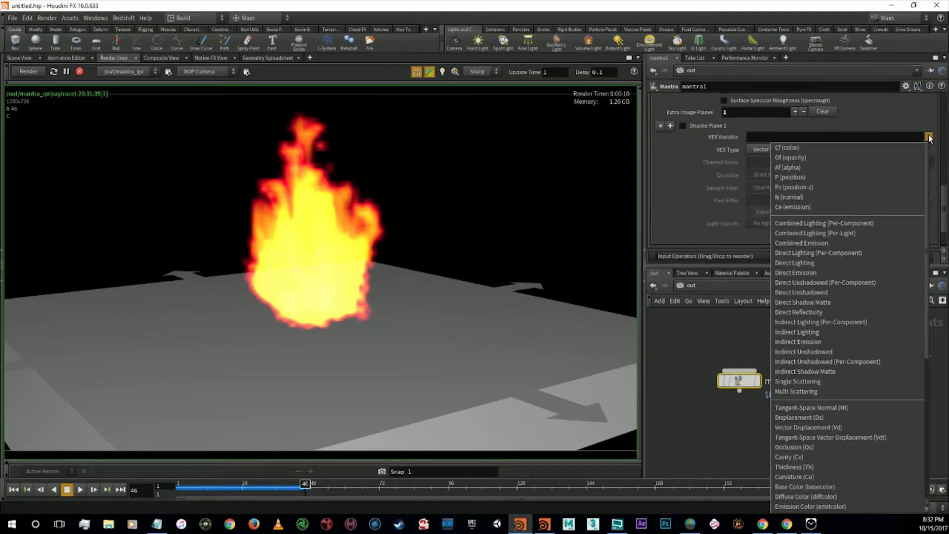
click(813, 147)
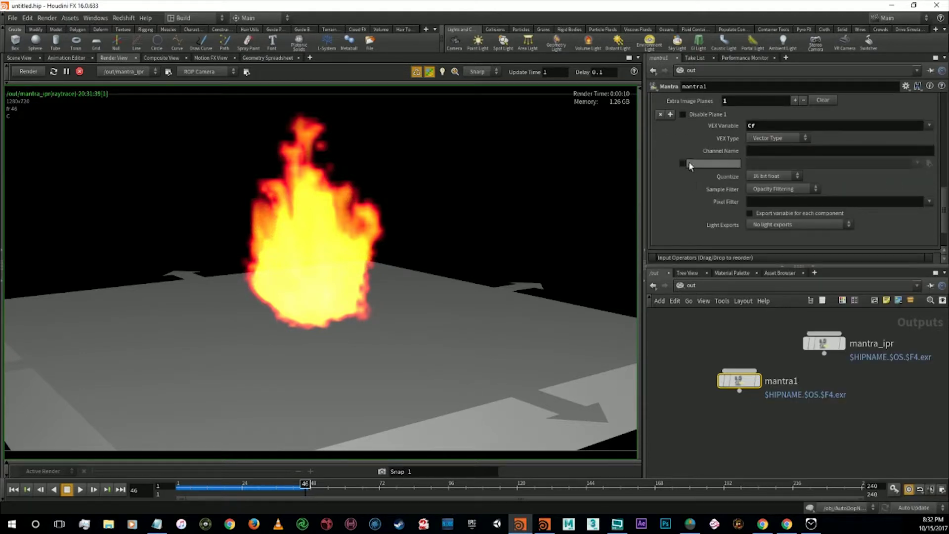
click(670, 116)
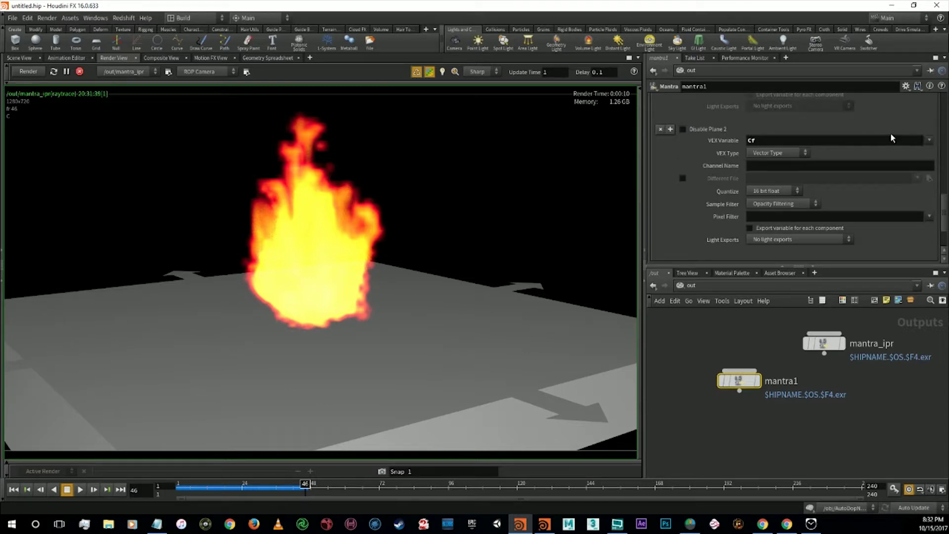
scroll(869, 157, up, 2)
scroll(868, 157, up, 2)
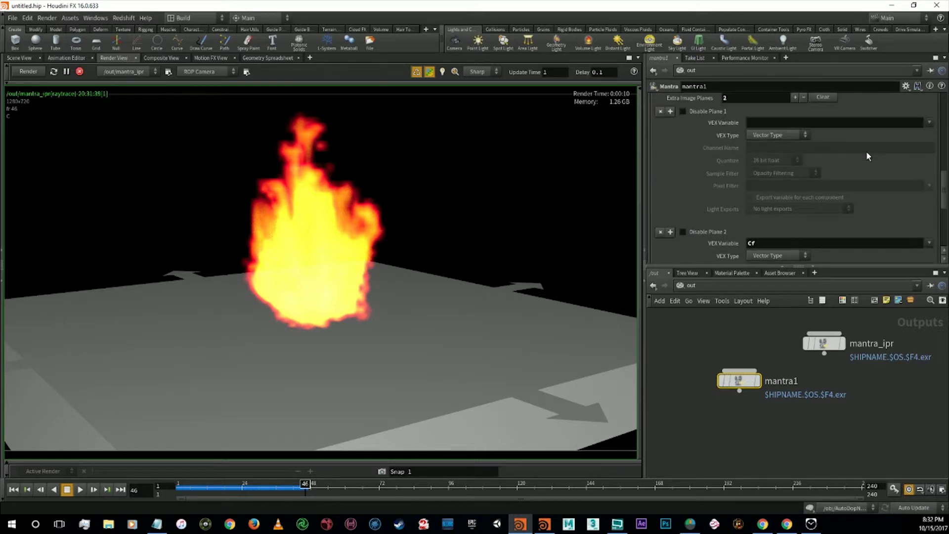
Set Plane 1's variable to Combined Lighting (Per-Component), all_comp
click(930, 123)
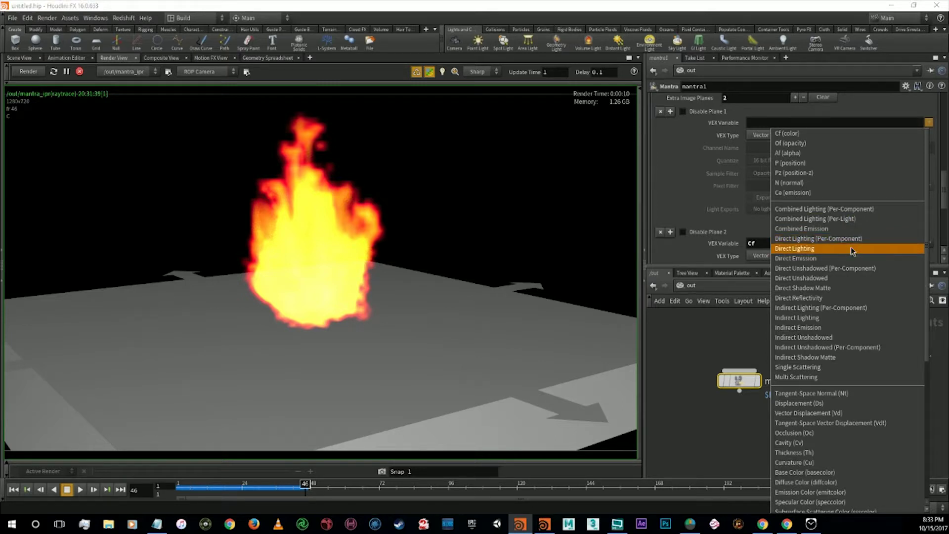
click(850, 249)
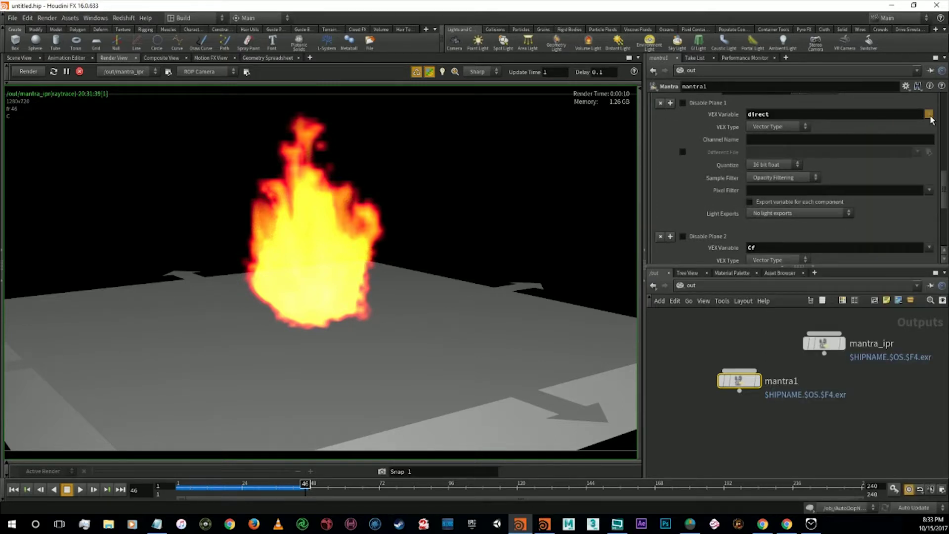
click(930, 114)
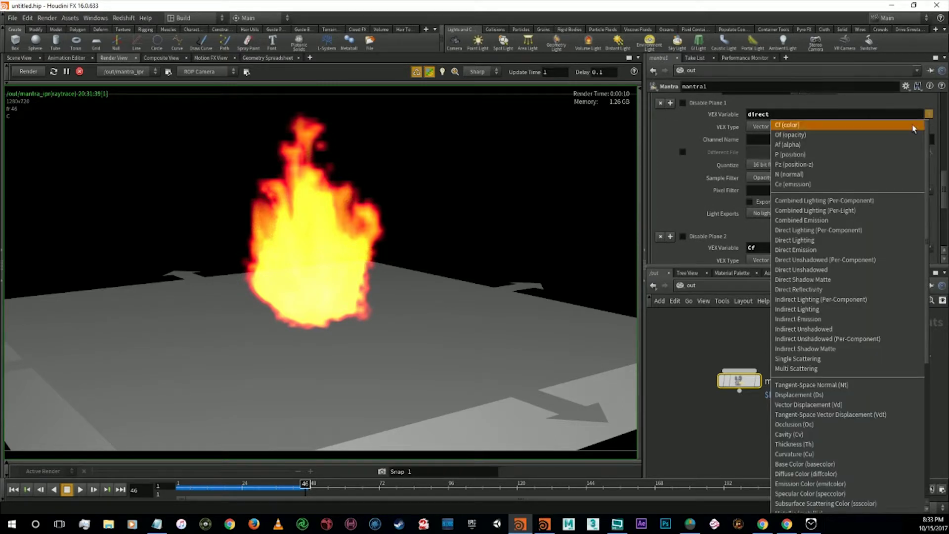
click(853, 201)
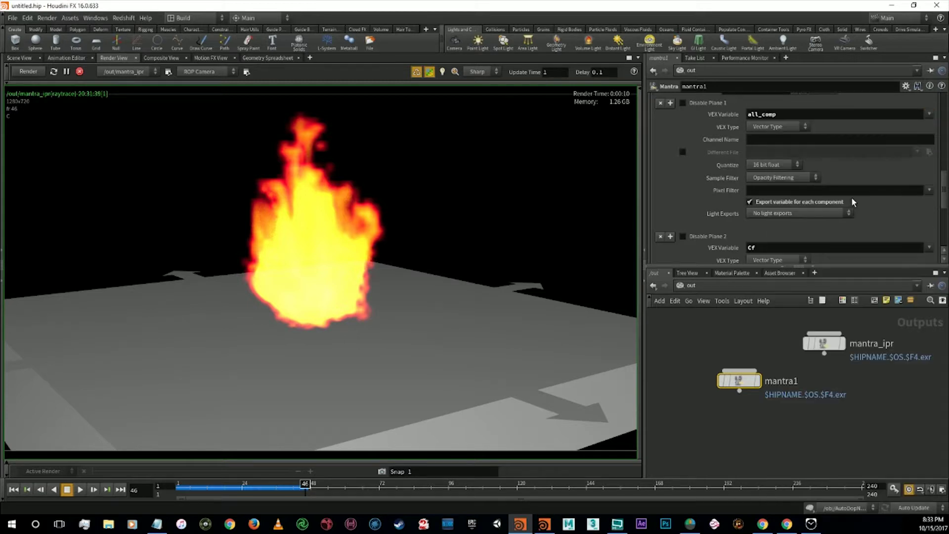
scroll(722, 230, up, 1)
scroll(722, 228, up, 3)
scroll(727, 215, up, 3)
scroll(726, 215, up, 2)
scroll(726, 217, up, 2)
scroll(727, 217, up, 1)
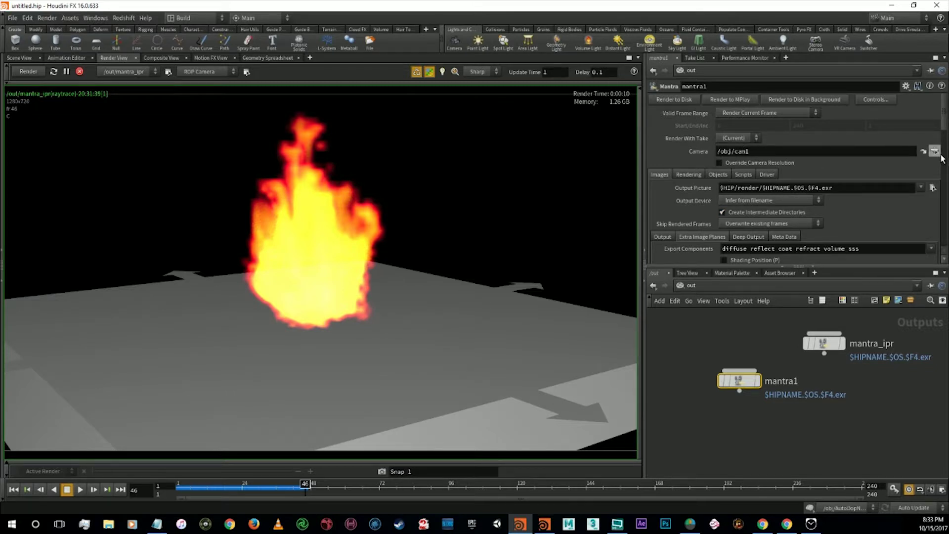
Set mantra1's camera to /obj/cam1 and Valid Frame Range to Render Frame Range (1-240)
click(935, 151)
double_click(863, 99)
click(752, 113)
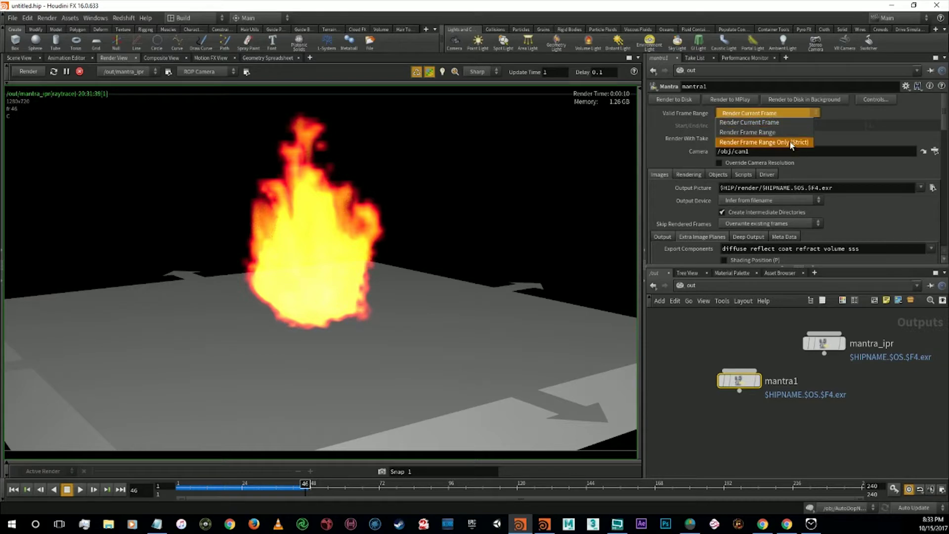
click(752, 132)
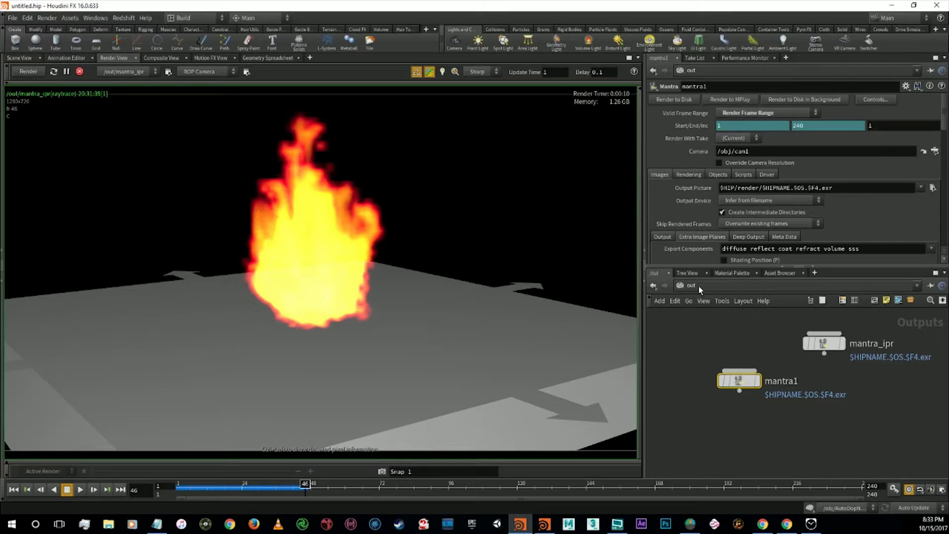
scroll(662, 233, down, 3)
scroll(661, 231, down, 3)
scroll(662, 231, down, 2)
scroll(660, 226, down, 2)
scroll(660, 226, up, 3)
scroll(661, 217, up, 3)
scroll(665, 217, up, 5)
Switch mantra1's rendering engine to Physically Based Rendering, leaving motion blur off
click(699, 174)
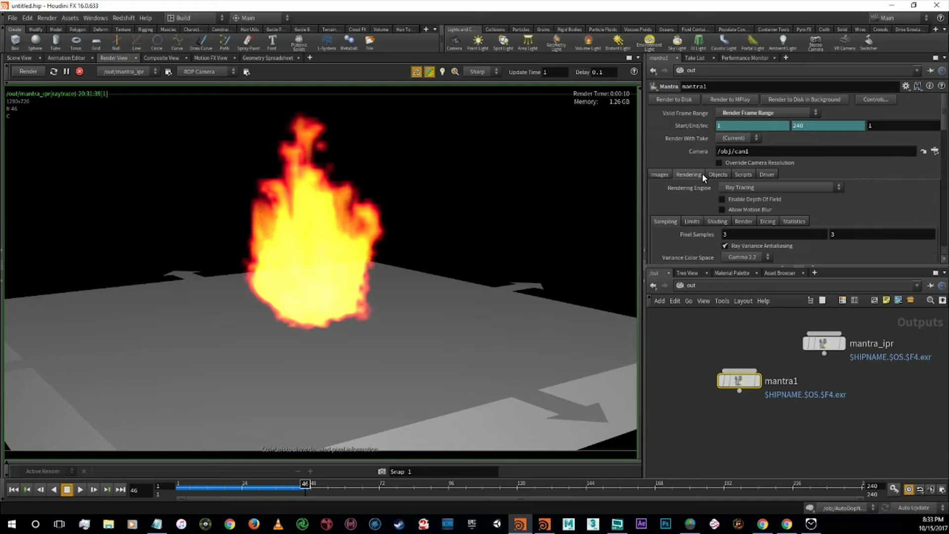
click(735, 188)
click(751, 217)
click(742, 192)
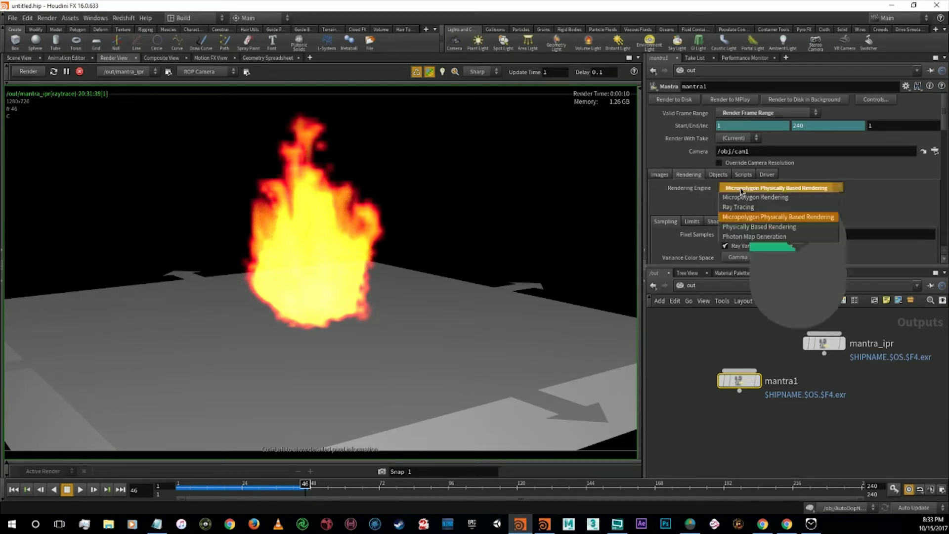
click(747, 227)
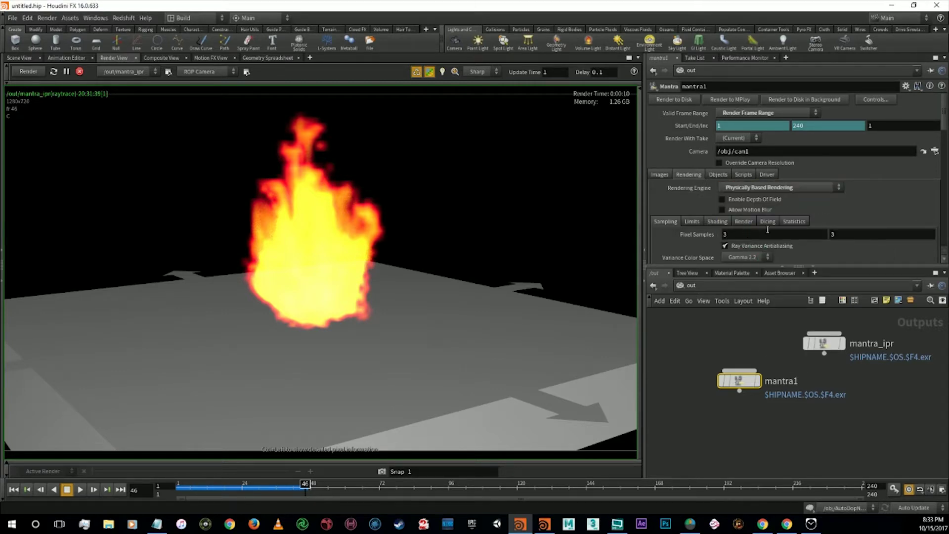
click(743, 210)
scroll(702, 218, down, 2)
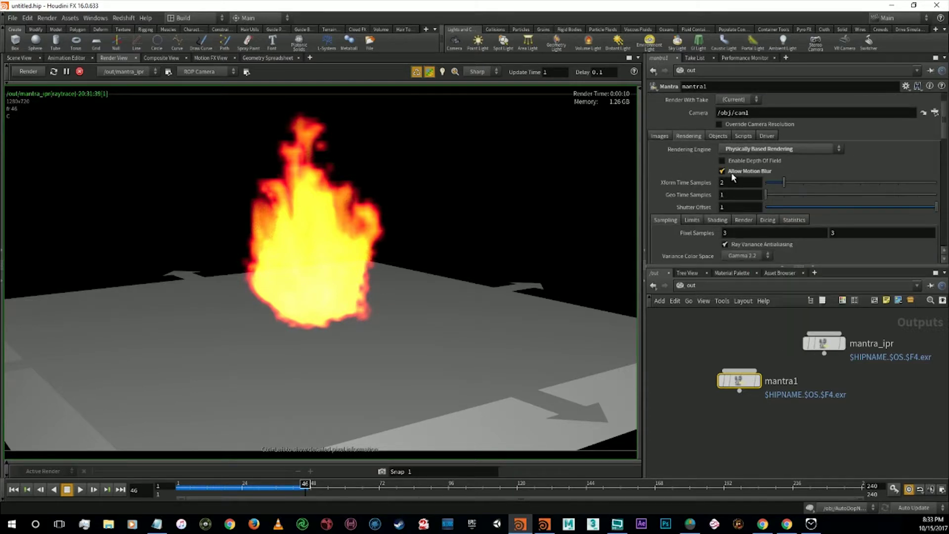
click(731, 172)
Set mantra1's Pixel Samples to 6 by 6
click(692, 194)
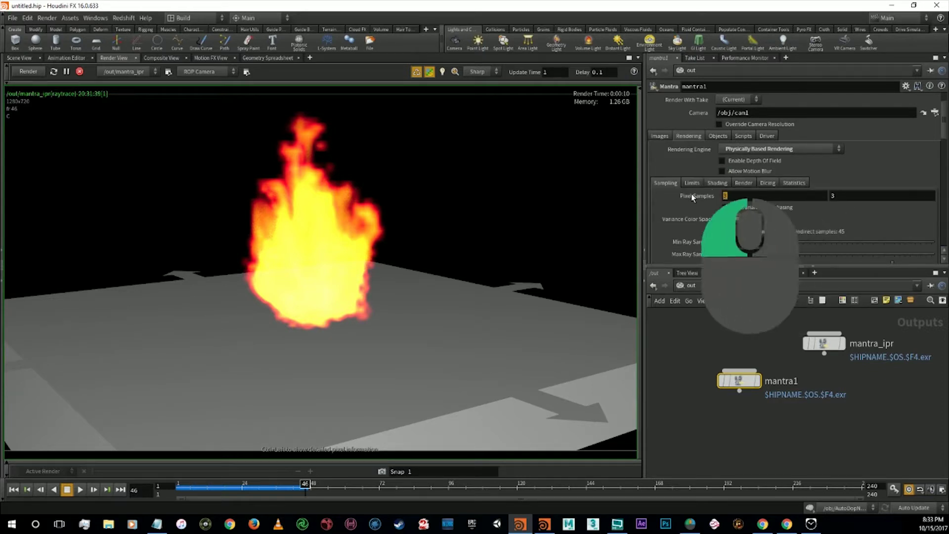
key(Tab)
text(6)
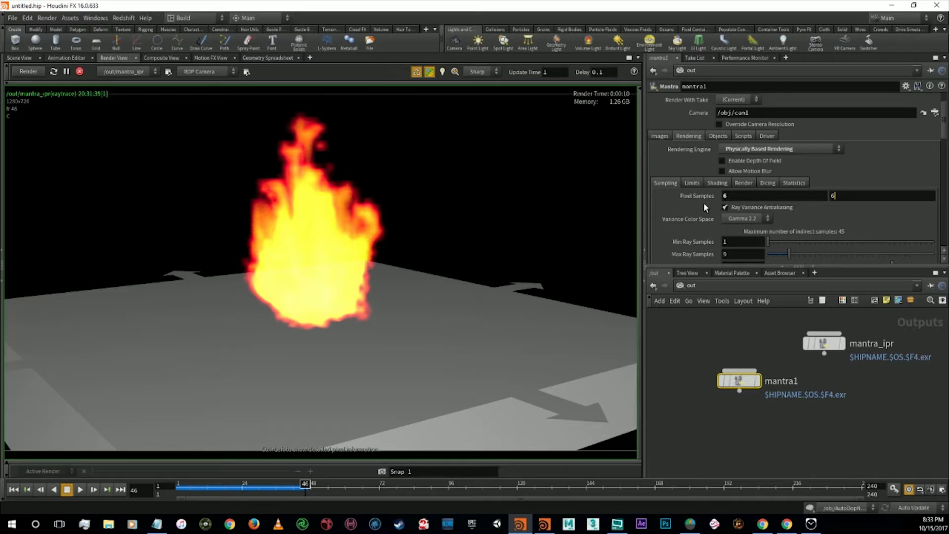
scroll(714, 180, up, 2)
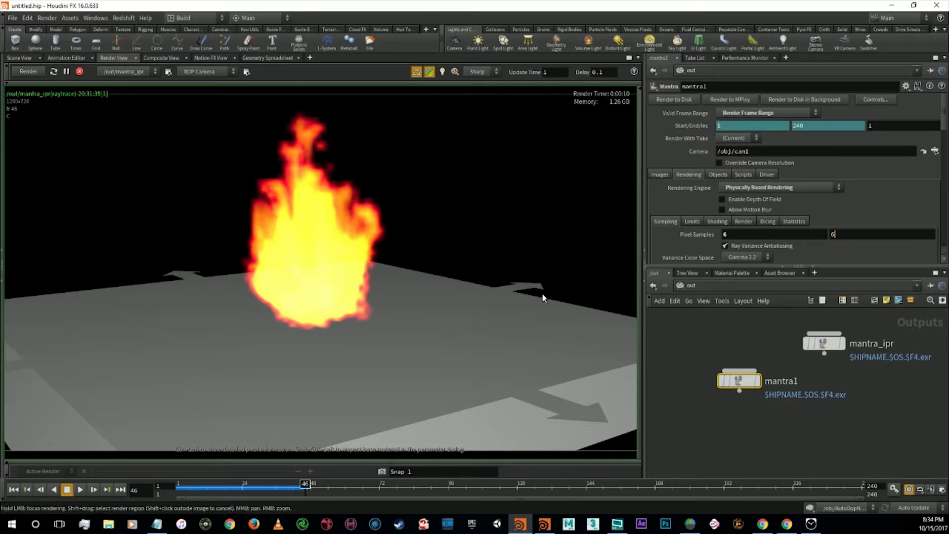
click(686, 288)
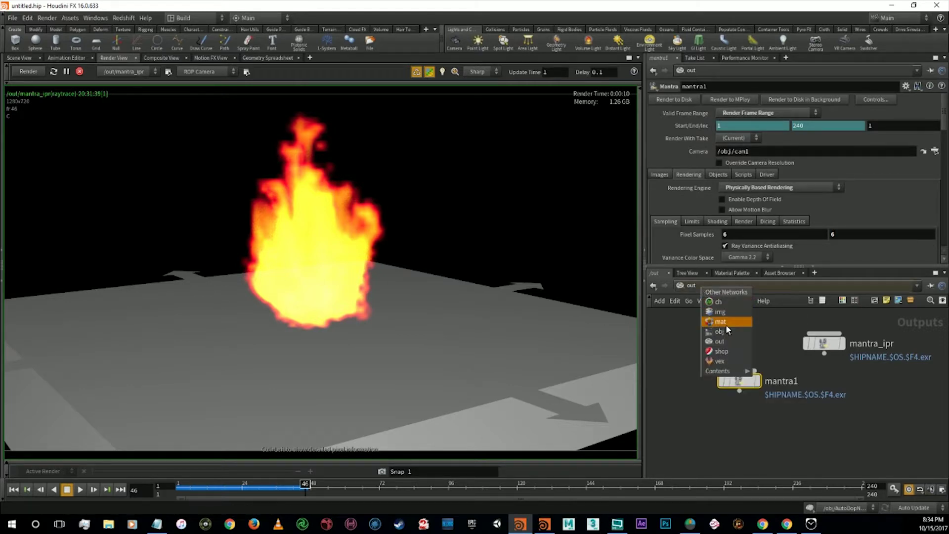
Return to the obj network, show the Scene View, and add a Tree View pane on the left
click(727, 335)
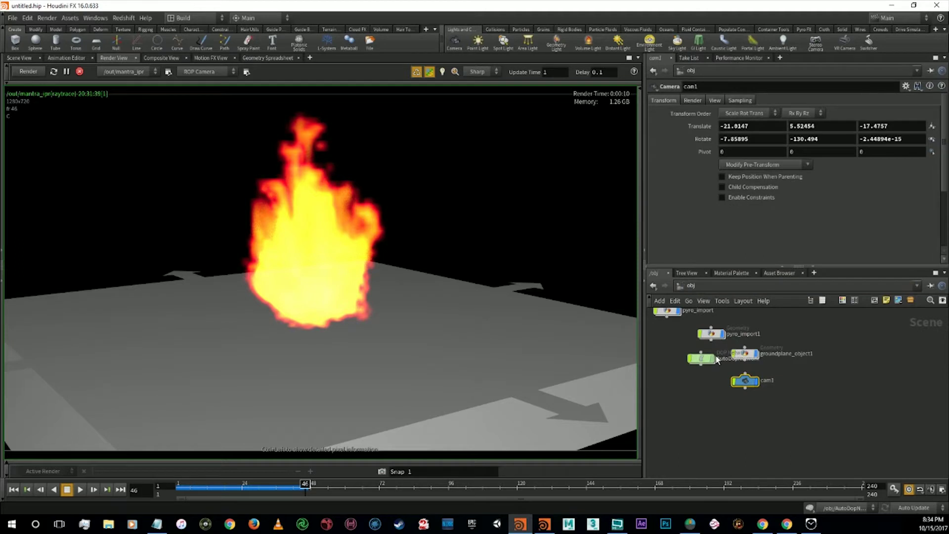
middle_drag(683, 364, 744, 410)
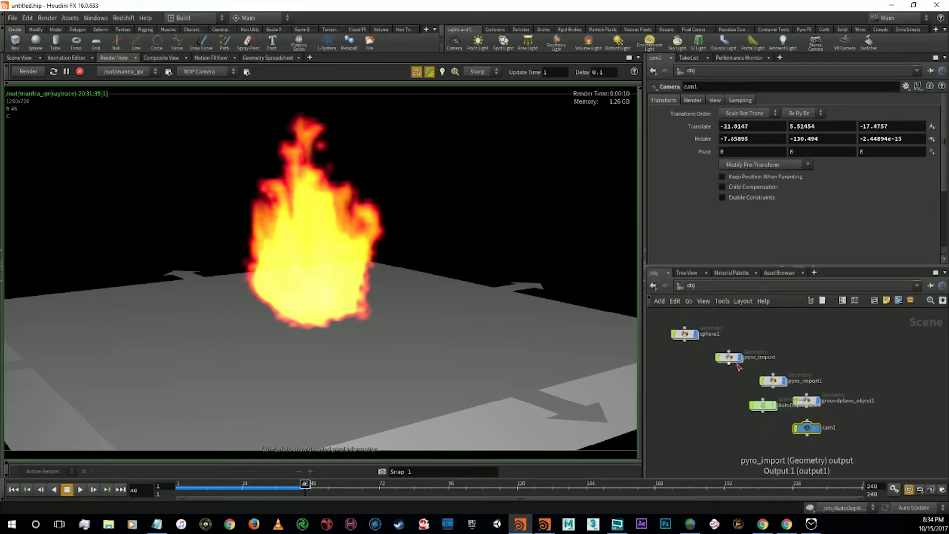
click(19, 57)
click(564, 362)
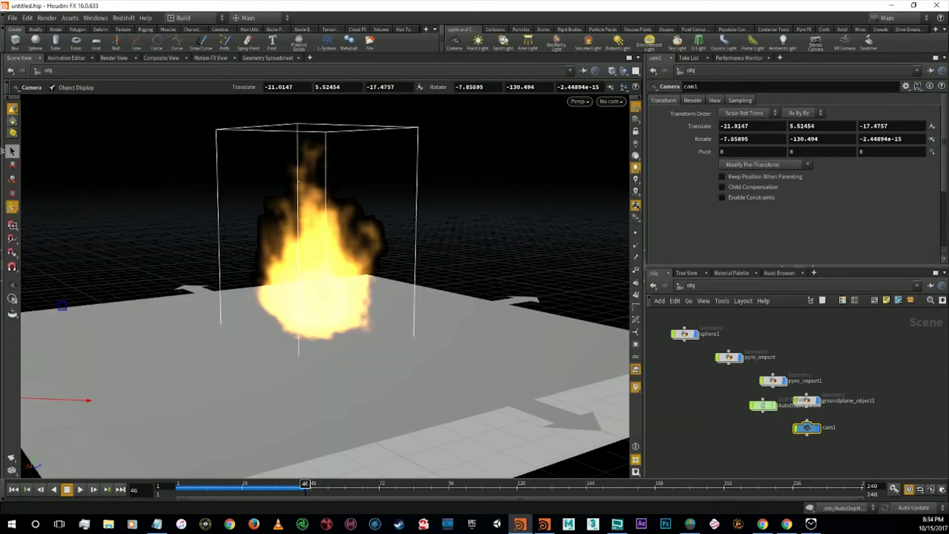
click(5, 151)
click(143, 155)
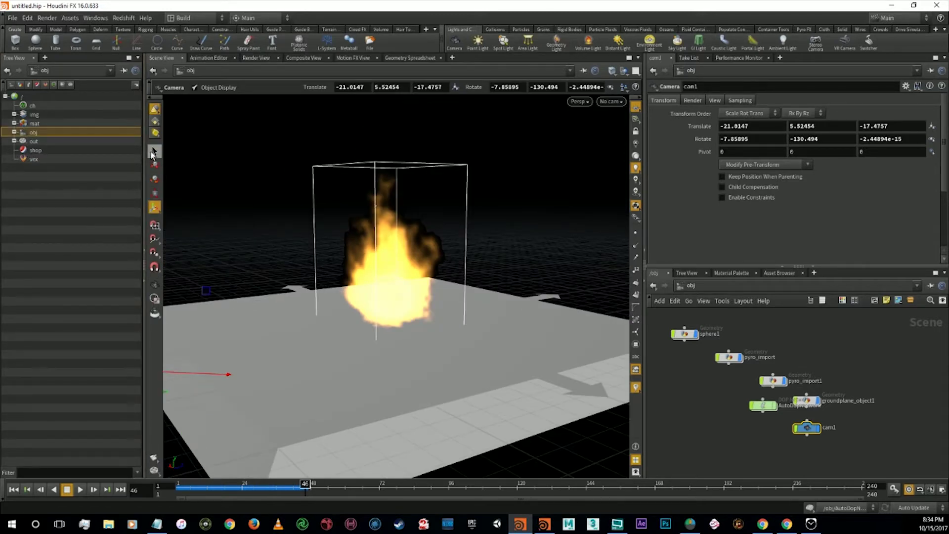
Hide the ground plane by turning off groundplane_object1's display flag and moving the node aside
click(155, 152)
click(518, 328)
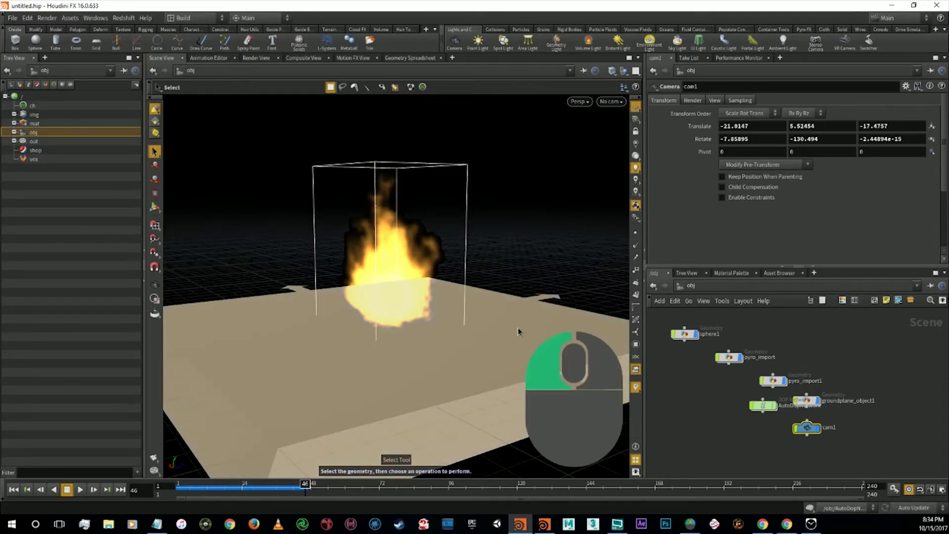
click(818, 400)
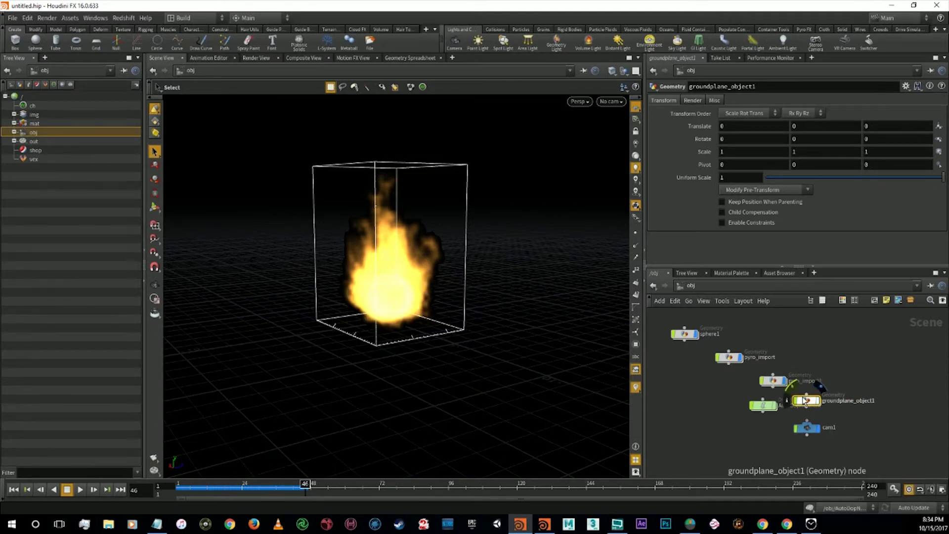
drag(822, 397, 890, 349)
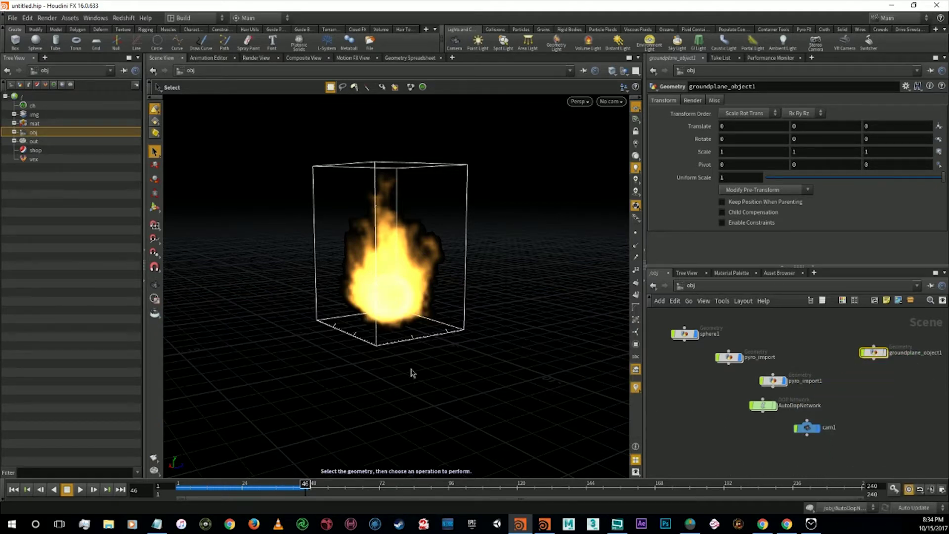
click(371, 295)
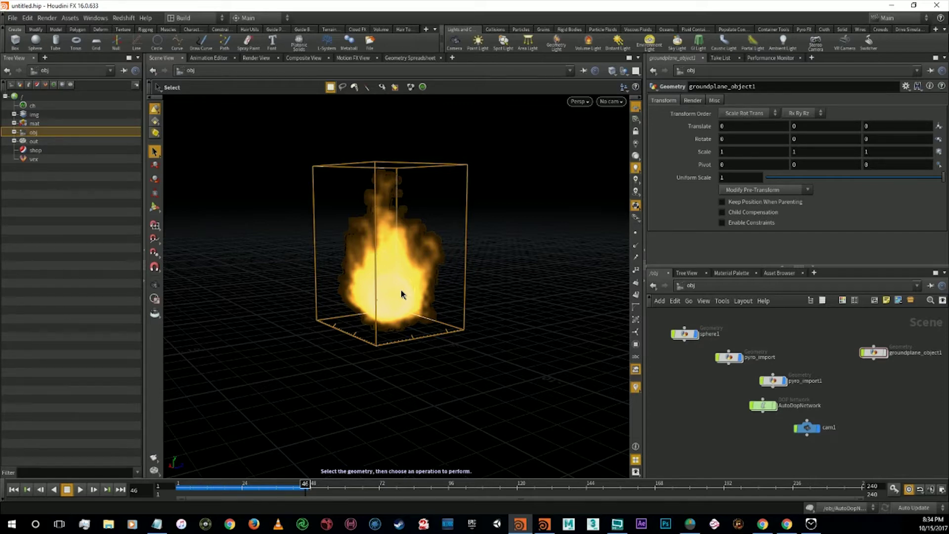
click(568, 366)
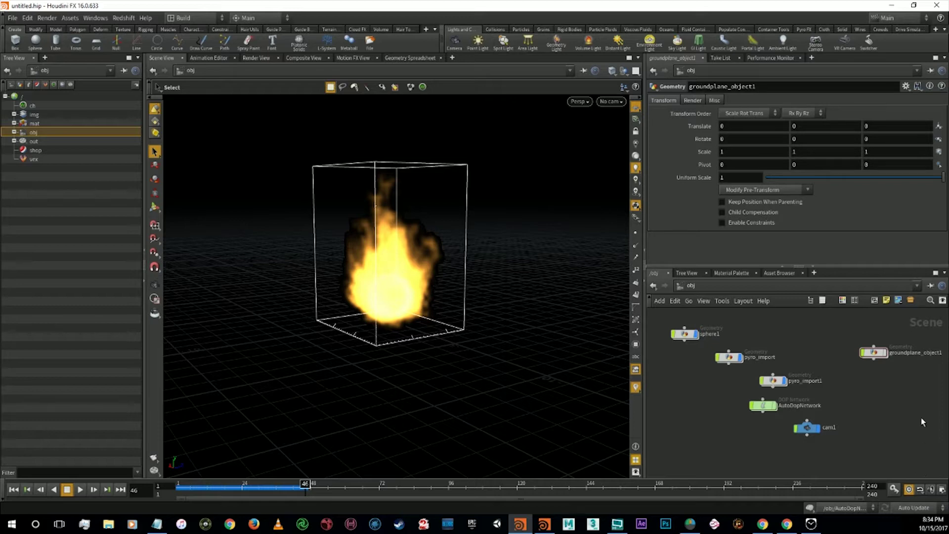
mouse_move(889, 394)
alt+middle_down()
mouse_move(761, 365)
mouse_move(747, 377)
alt+middle_up()
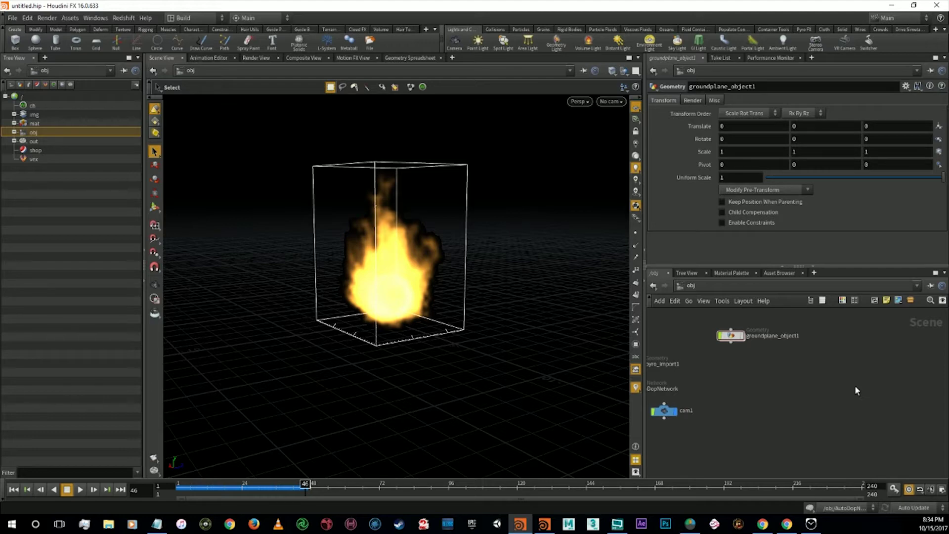
key(Tab)
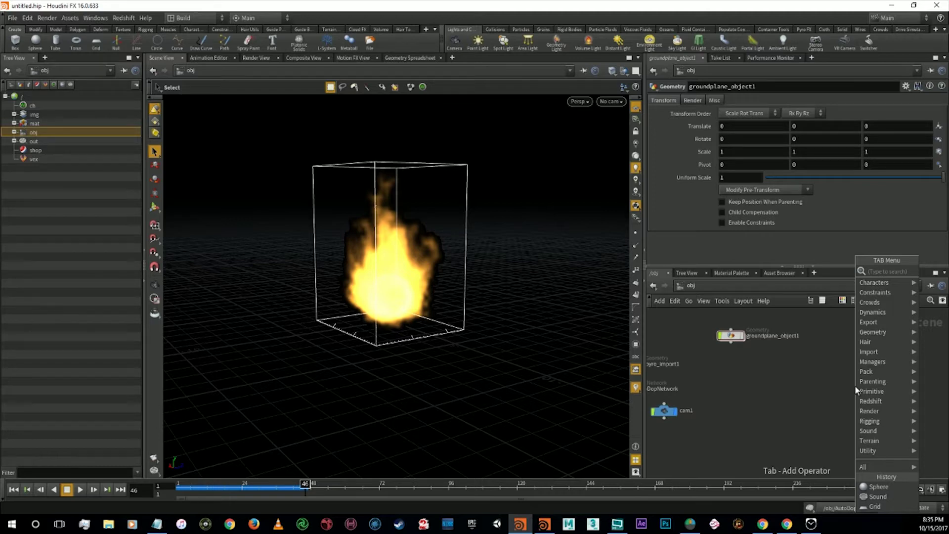
Delete the trace1 node accidentally added from the 'vi' node search
text(vi)
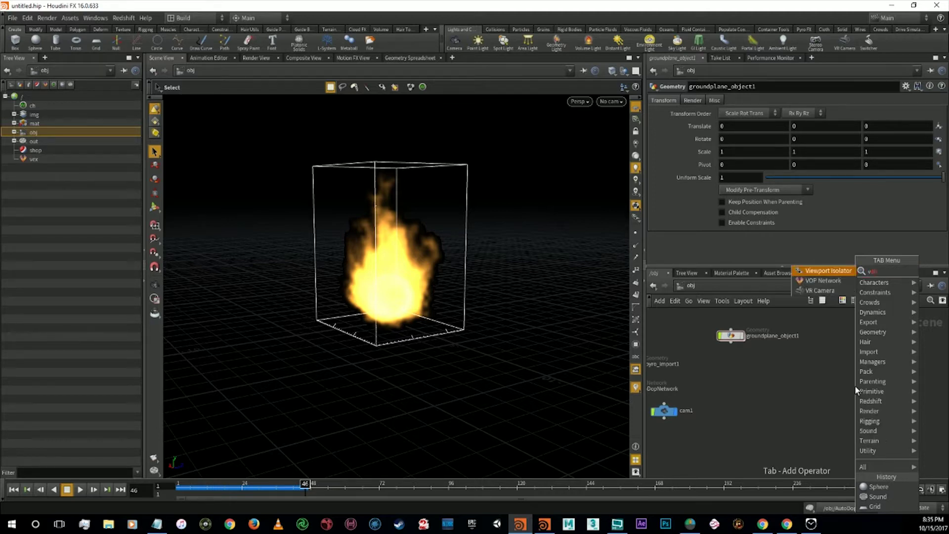
key(Return)
key(Return)
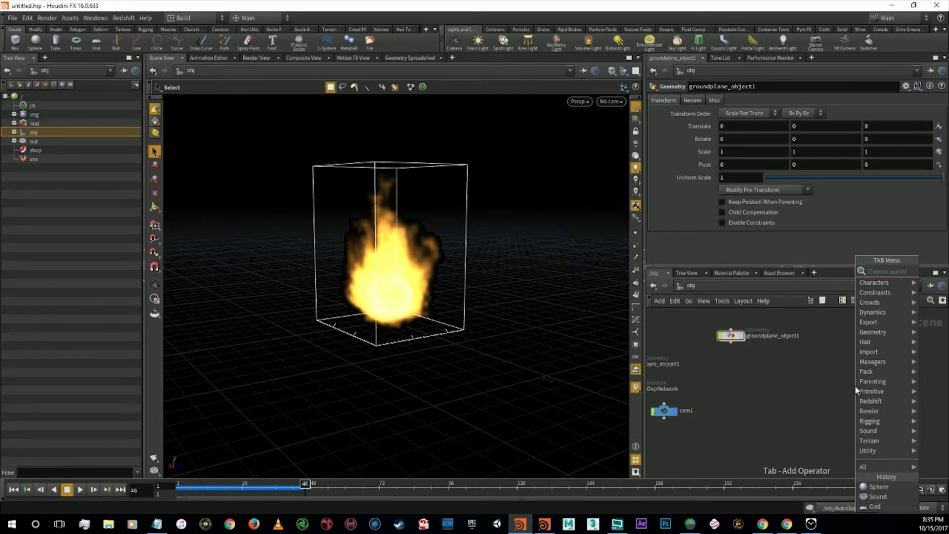
click(767, 388)
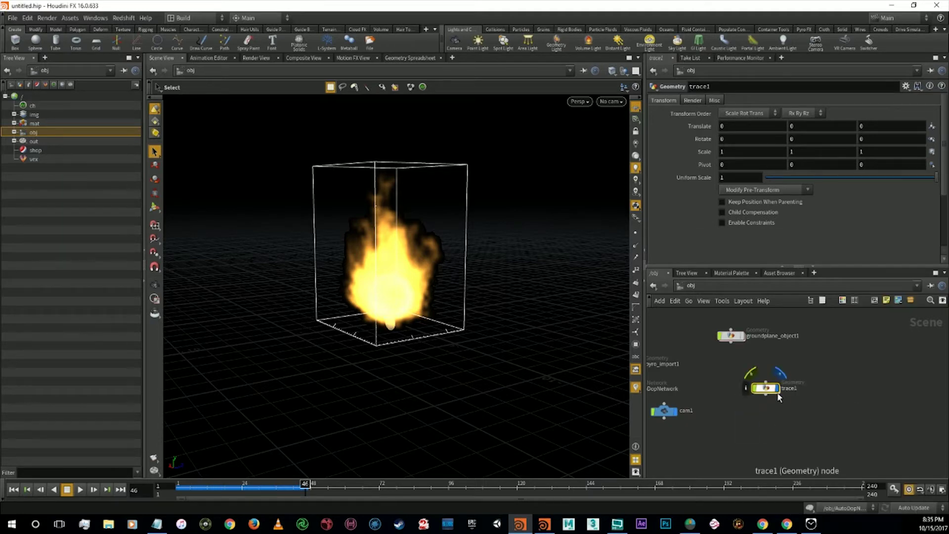
key(Delete)
Inspect the pyro_import and pyro_import1 networks, returning to obj each time
mouse_move(755, 393)
alt+mouse_down()
mouse_move(841, 411)
mouse_move(780, 409)
alt+mouse_up()
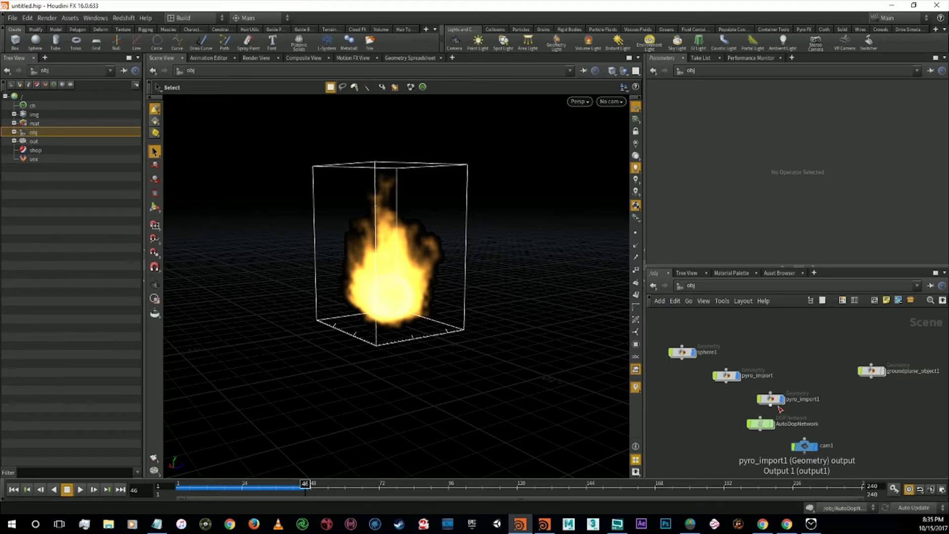
double_click(729, 377)
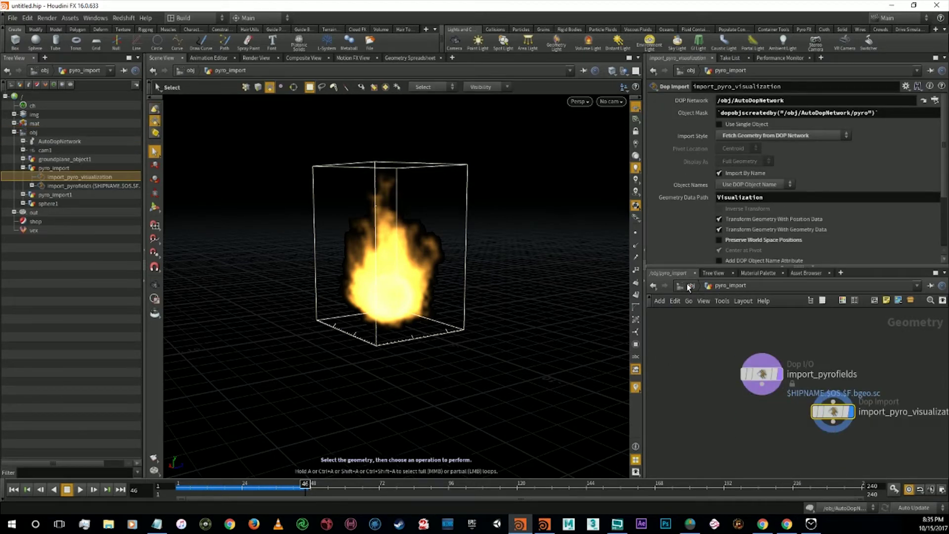
click(690, 288)
double_click(769, 395)
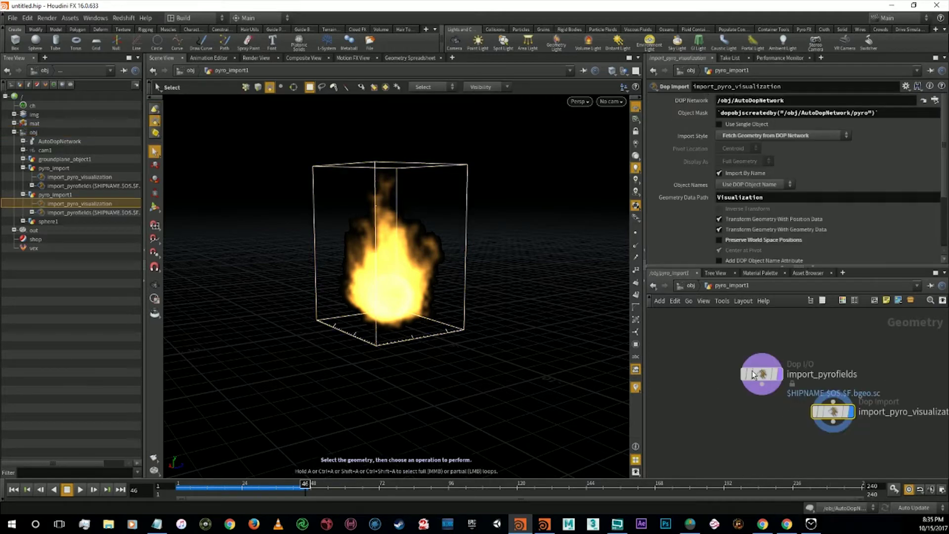
click(691, 286)
Dive into sphere1 and bring create_fuel_volume and OUT_fuel into view
double_click(764, 396)
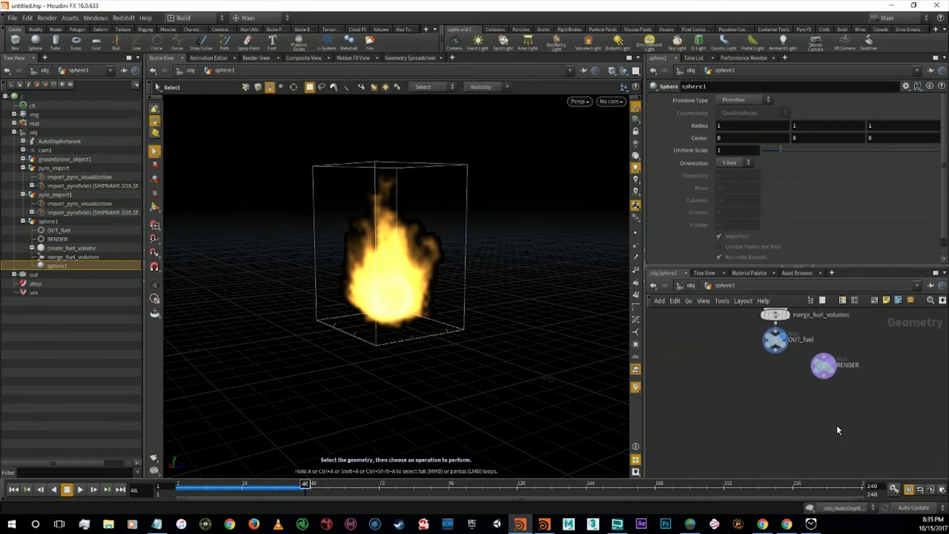
middle_drag(820, 380, 815, 414)
click(772, 387)
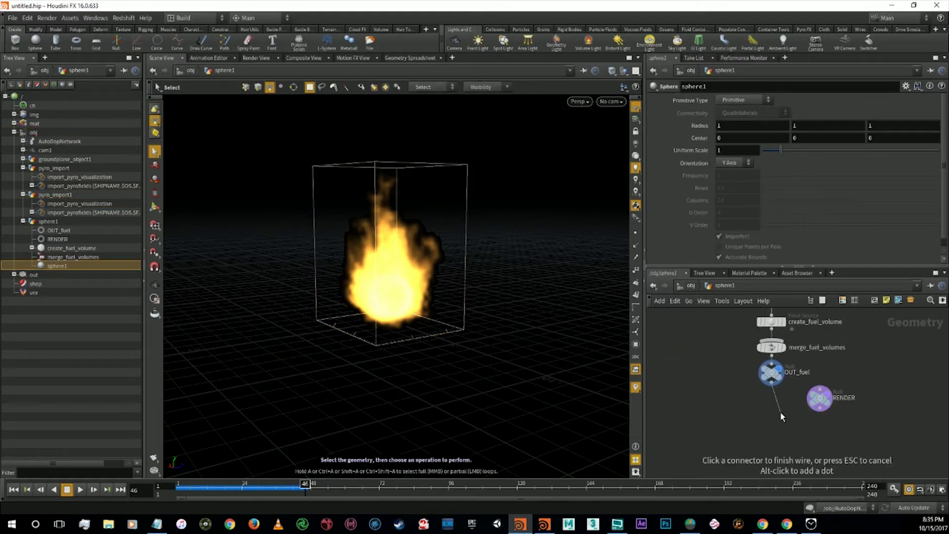
key(Tab)
Add a VDB from Particles node from the 'vdb' search, placed under OUT_fuel
text(vdb)
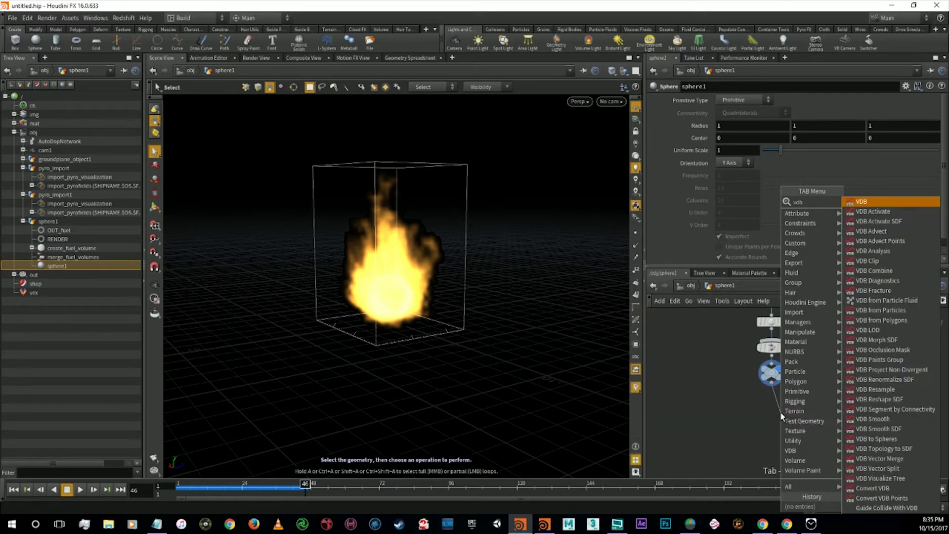
key(Down)
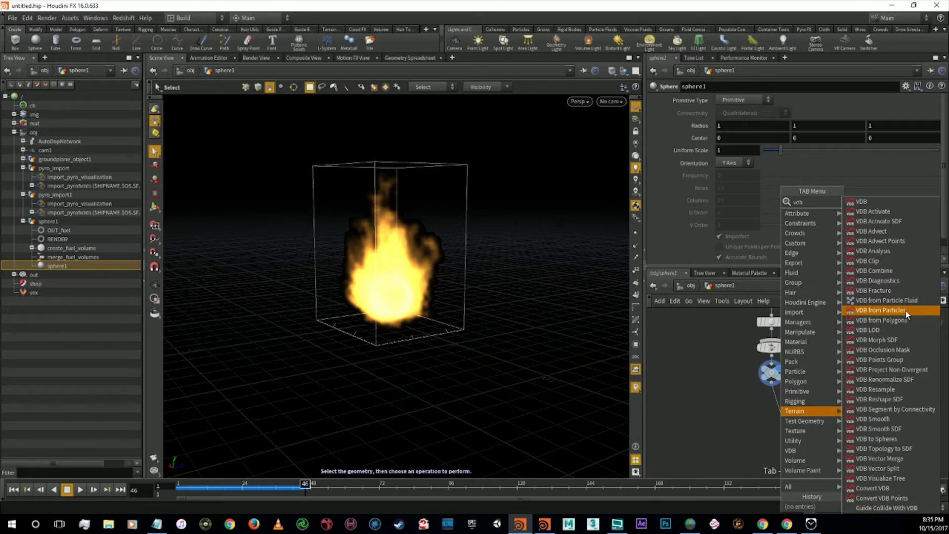
click(907, 314)
click(781, 412)
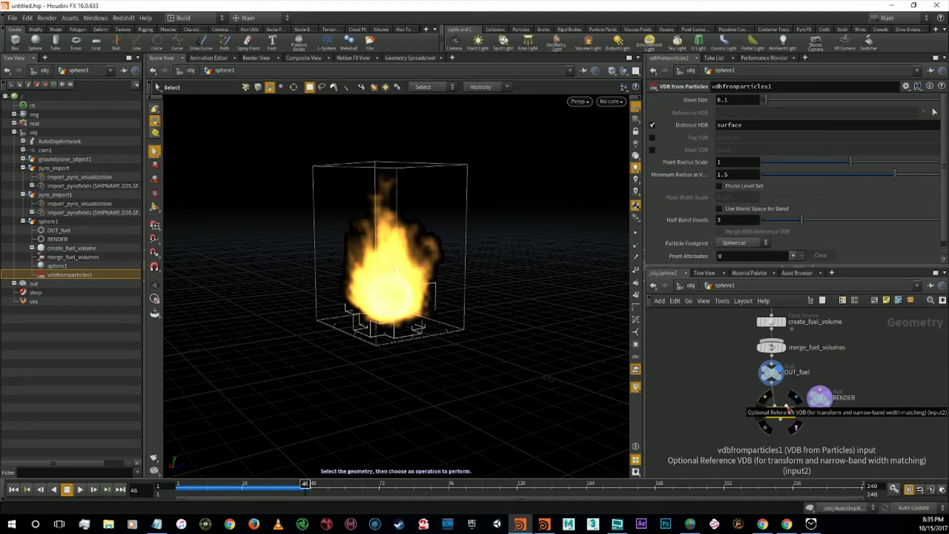
click(793, 415)
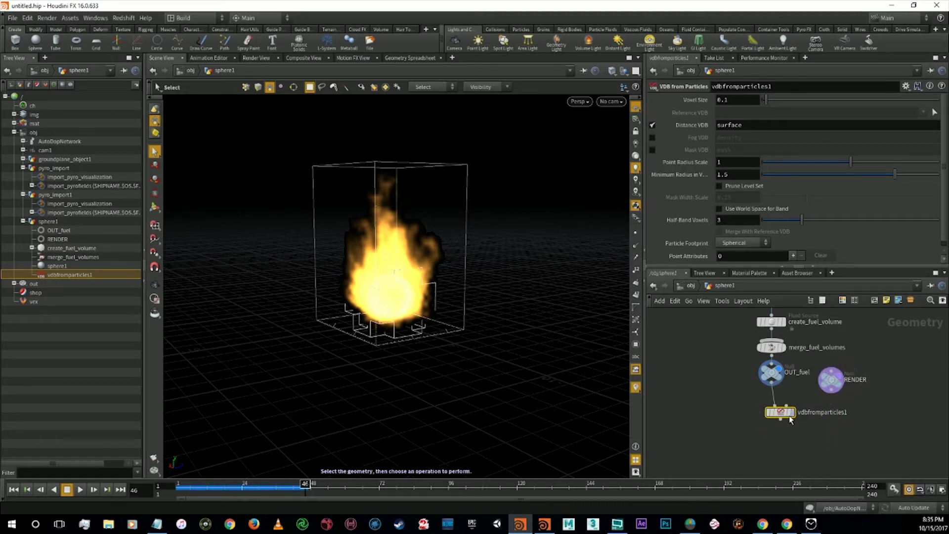
Wire OUT_fuel into vdbfromparticles1, remove the RENDER wire, and set its display flag
click(792, 416)
click(831, 391)
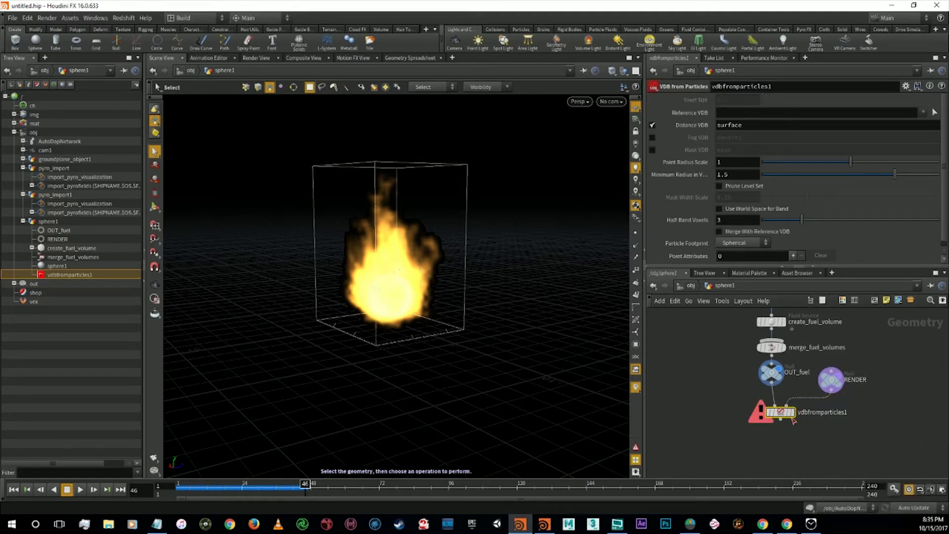
right_click(810, 396)
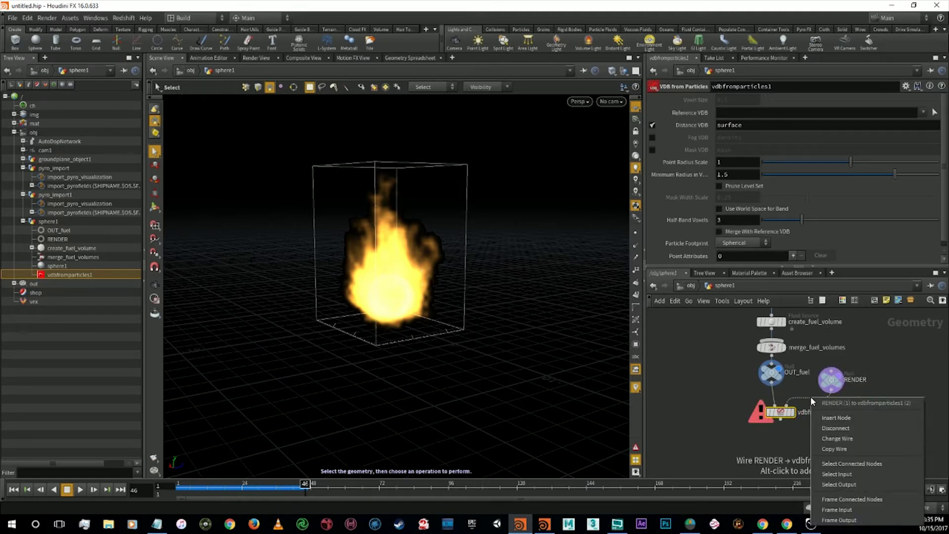
click(835, 430)
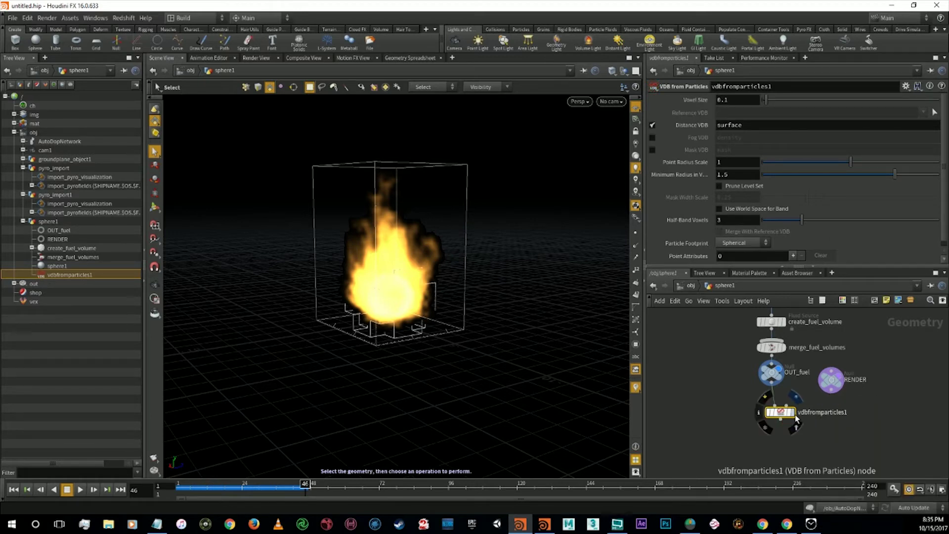
click(794, 424)
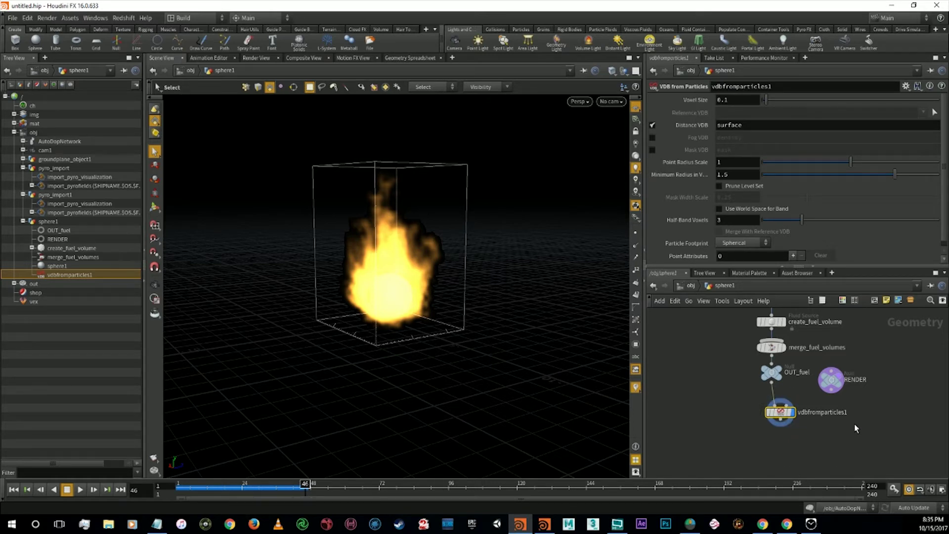
key(Tab)
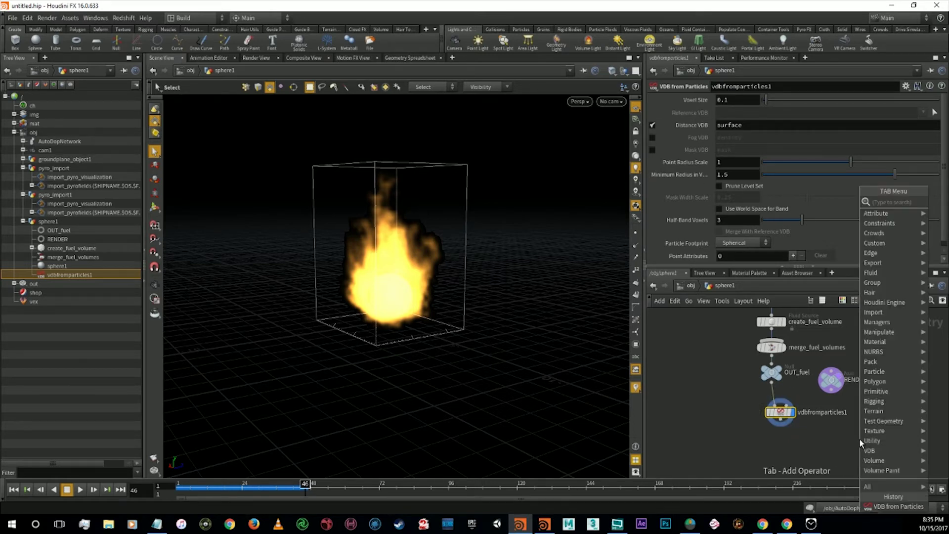
Place a VDB node, vdb1, in sphere1 with its class kept as Fog Volume
text(vdb)
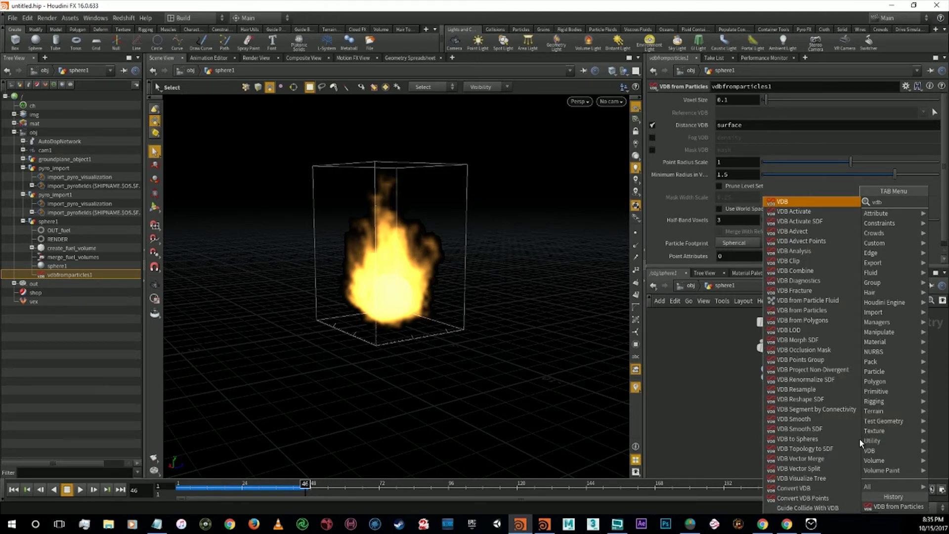
key(Return)
click(859, 438)
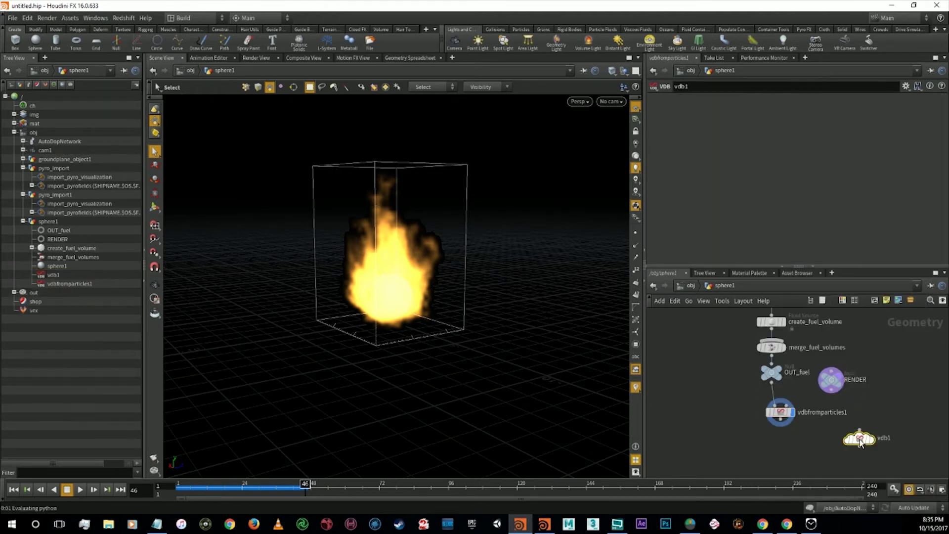
click(773, 162)
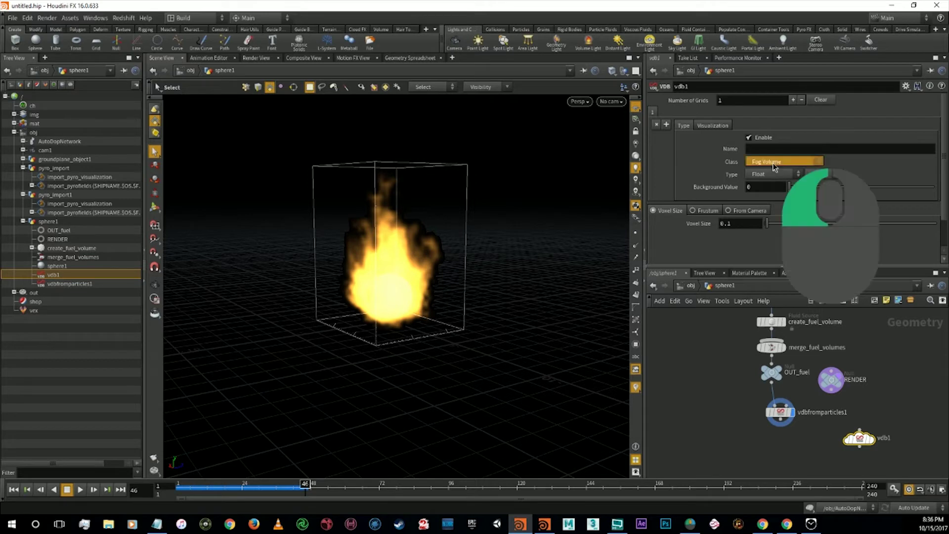
click(774, 161)
Wire vdbfromparticles1 into vdb1, display vdb1, and confirm Fog Volume class again
click(860, 430)
click(878, 443)
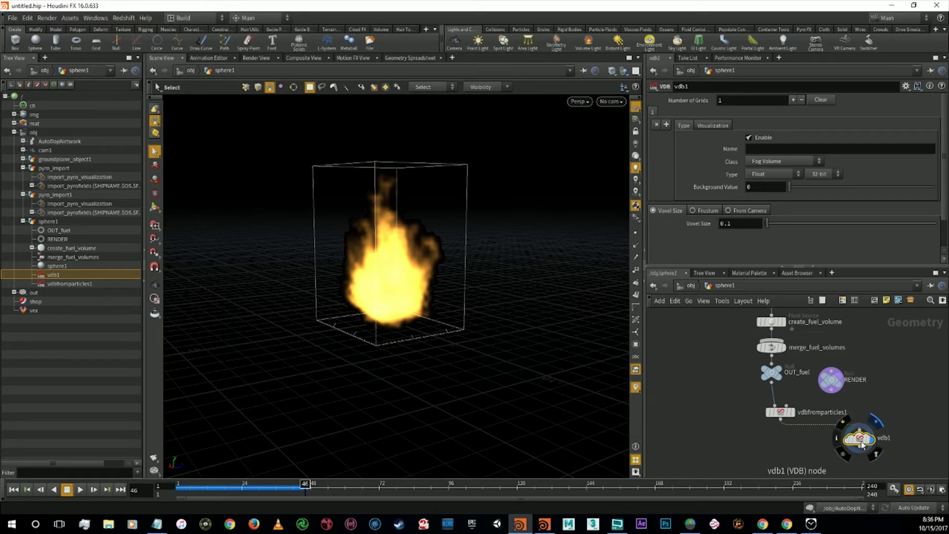
click(780, 162)
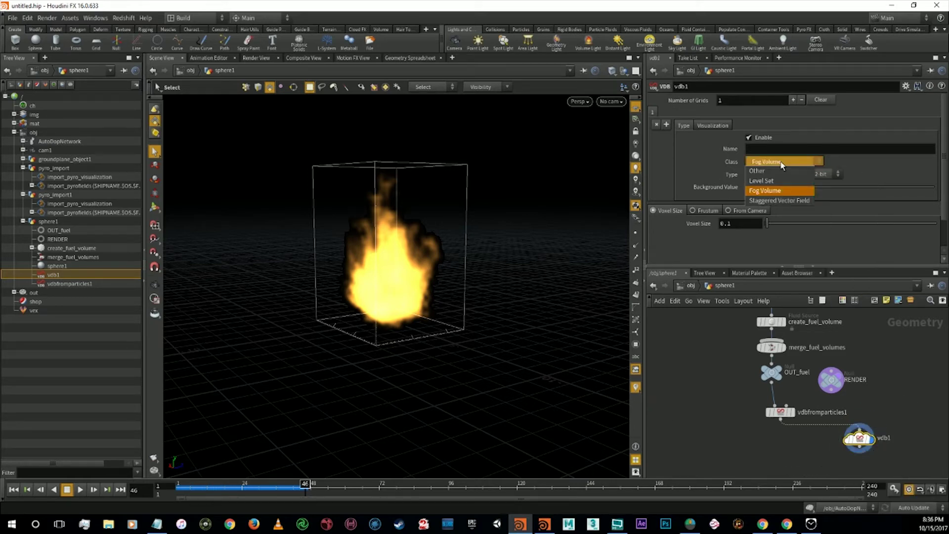
click(781, 164)
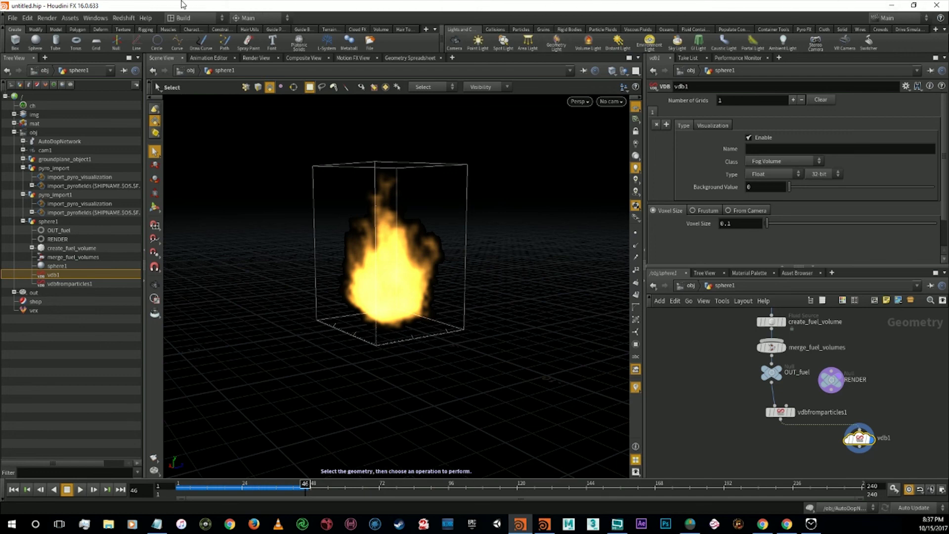
key(alt+Tab)
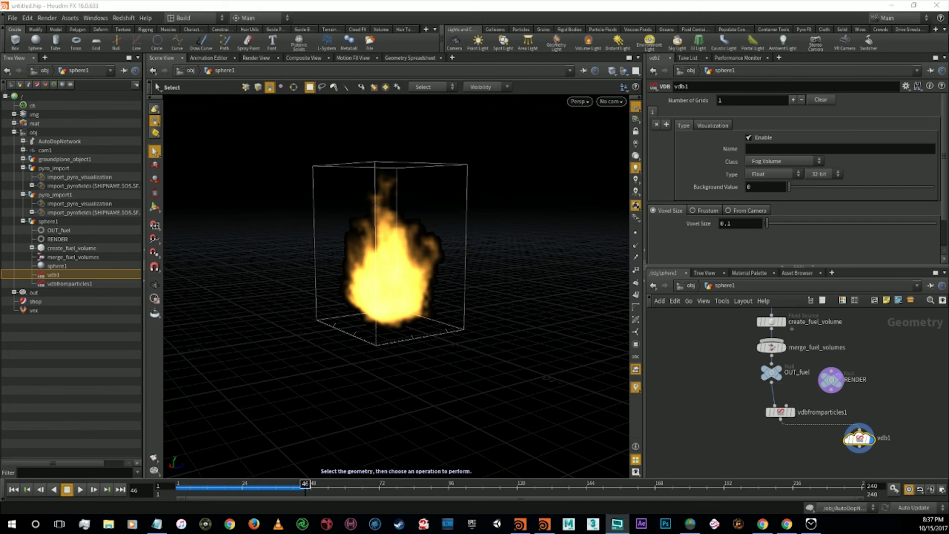